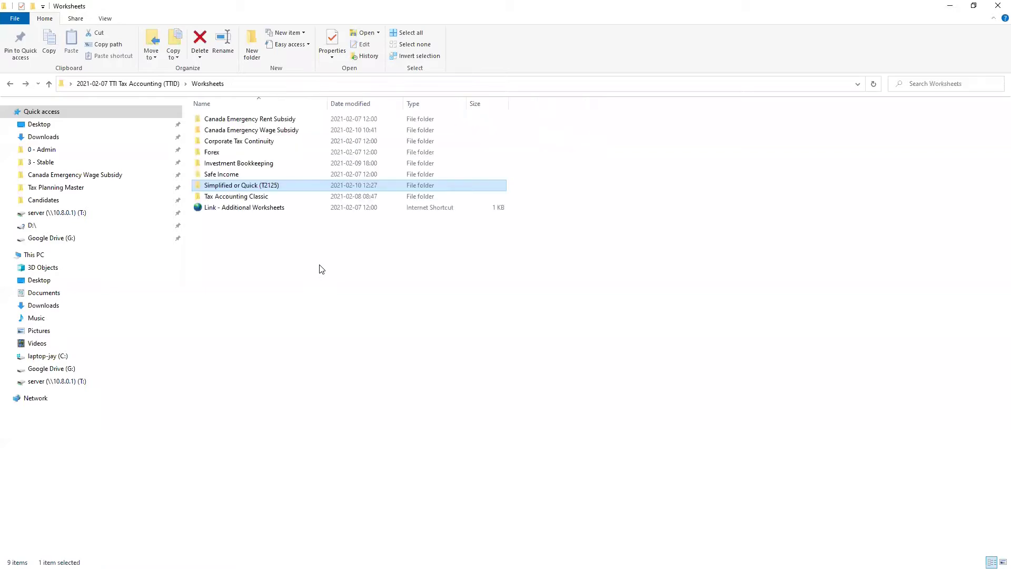
{"action": "key", "text": "alt+Up"}
Browse from the course folder into Worksheets, then into the Simplified or Quick (T2125) folder
{"action": "left_click", "coordinate": [282, 211]}
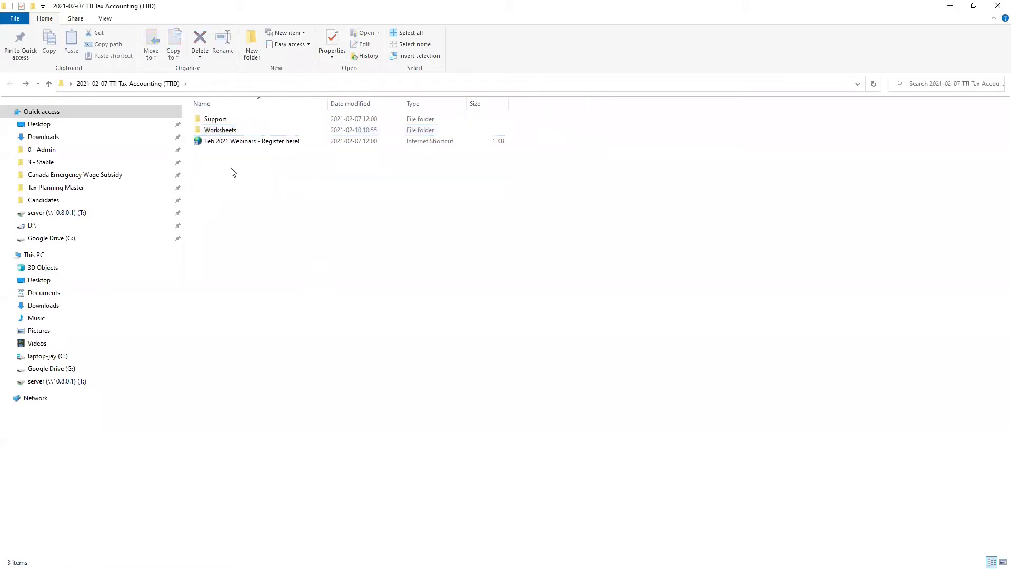
{"action": "left_click", "coordinate": [225, 141]}
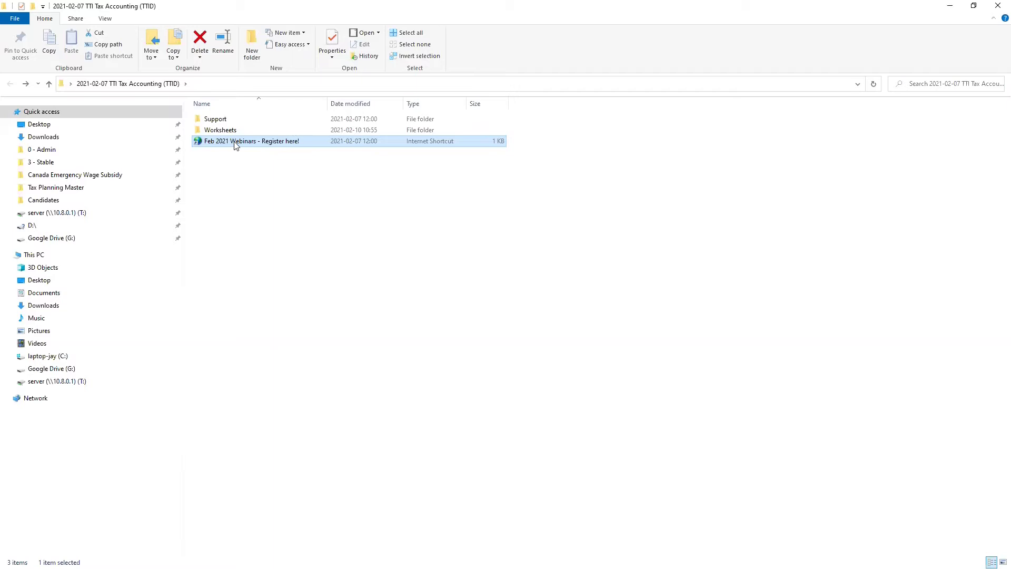
{"action": "mouse_move", "coordinate": [235, 146]}
{"action": "left_click", "coordinate": [232, 170]}
{"action": "double_click", "coordinate": [228, 132]}
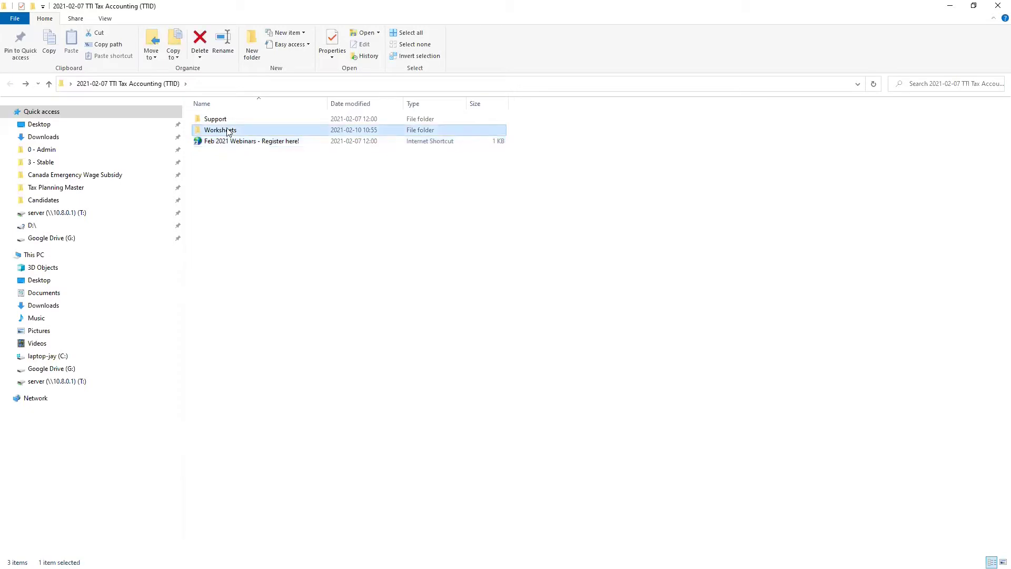
{"action": "double_click", "coordinate": [230, 185]}
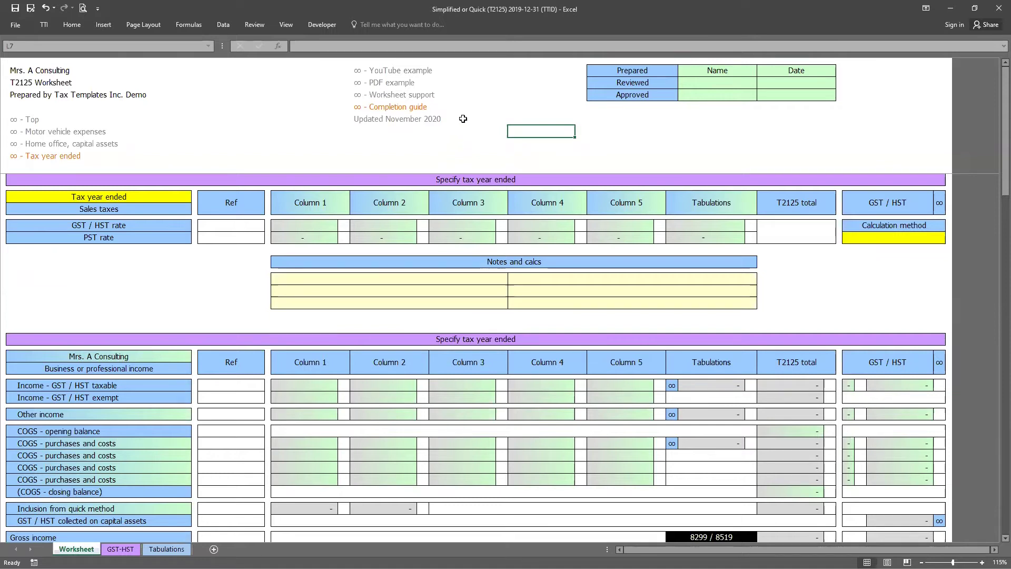
Try the section links: jump to Motor vehicle expenses and Home office, then back to the top
{"action": "left_click_drag", "start_coordinate": [134, 118], "coordinate": [133, 155]}
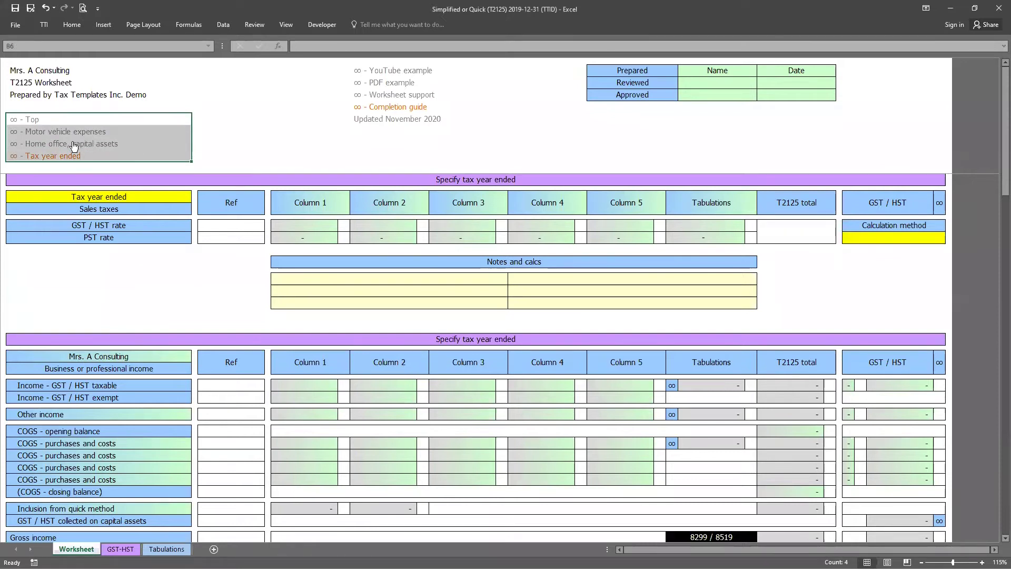
{"action": "left_click", "coordinate": [46, 133]}
{"action": "left_click", "coordinate": [46, 134]}
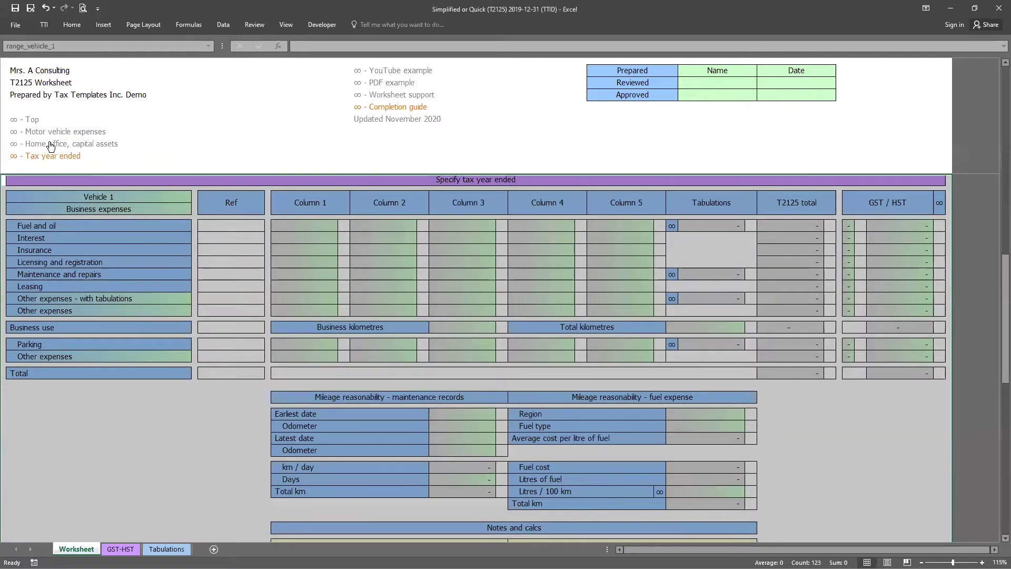
{"action": "left_click", "coordinate": [51, 146]}
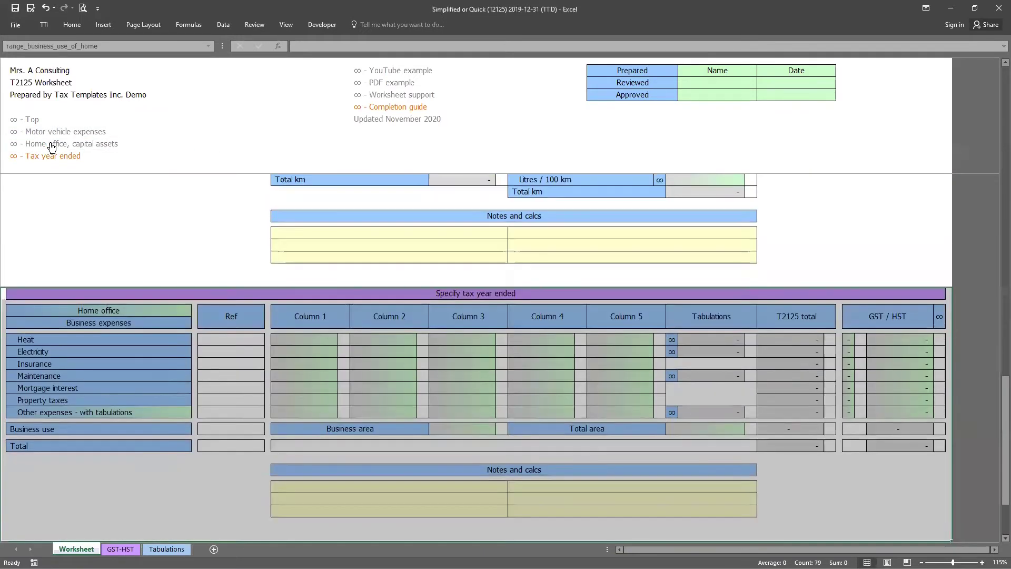
{"action": "left_click", "coordinate": [33, 123]}
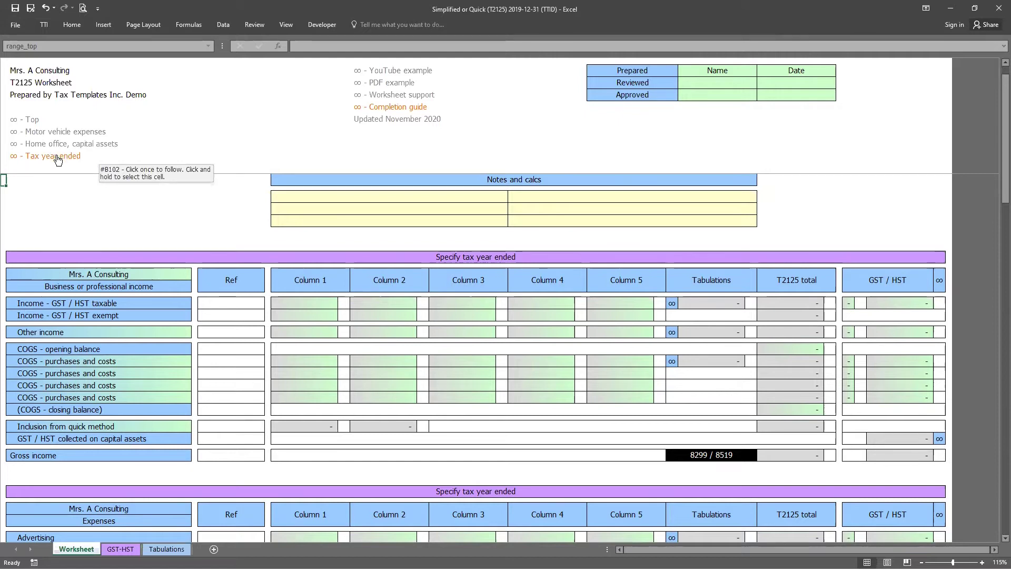
Choose Dec 31, 2019 as the Tax year ended
{"action": "left_click", "coordinate": [49, 160]}
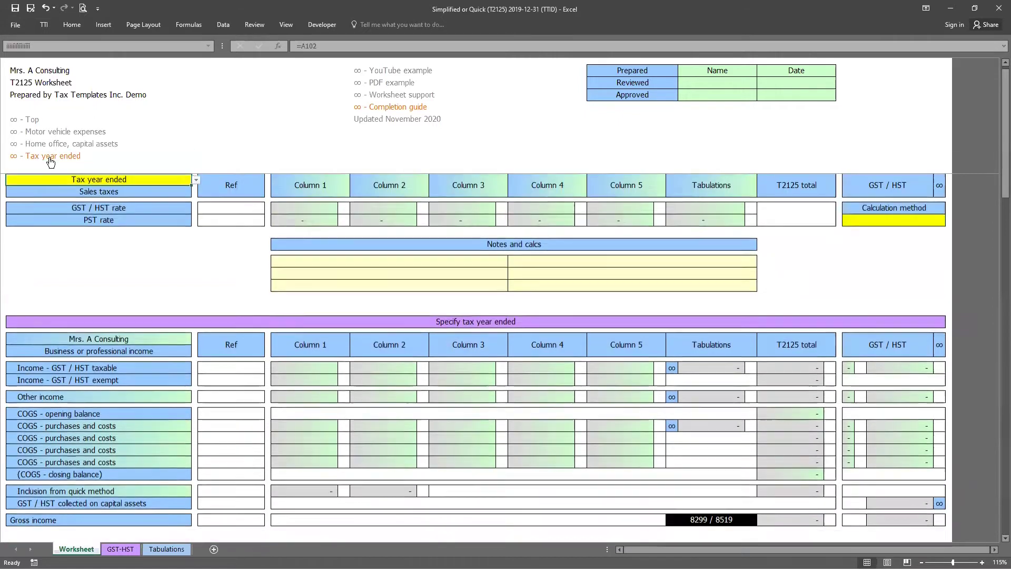
{"action": "left_click", "coordinate": [196, 181]}
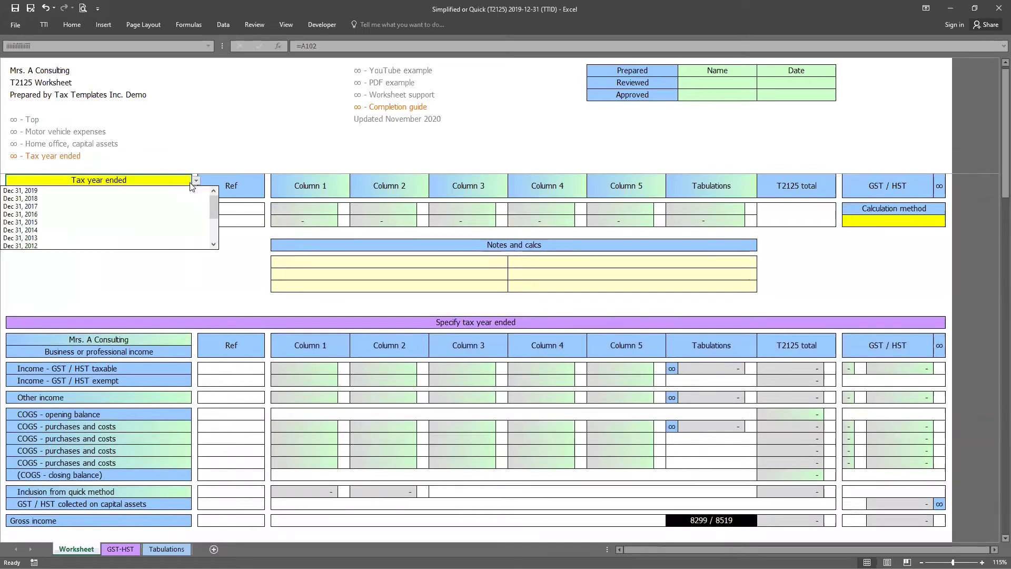
{"action": "left_click", "coordinate": [185, 191]}
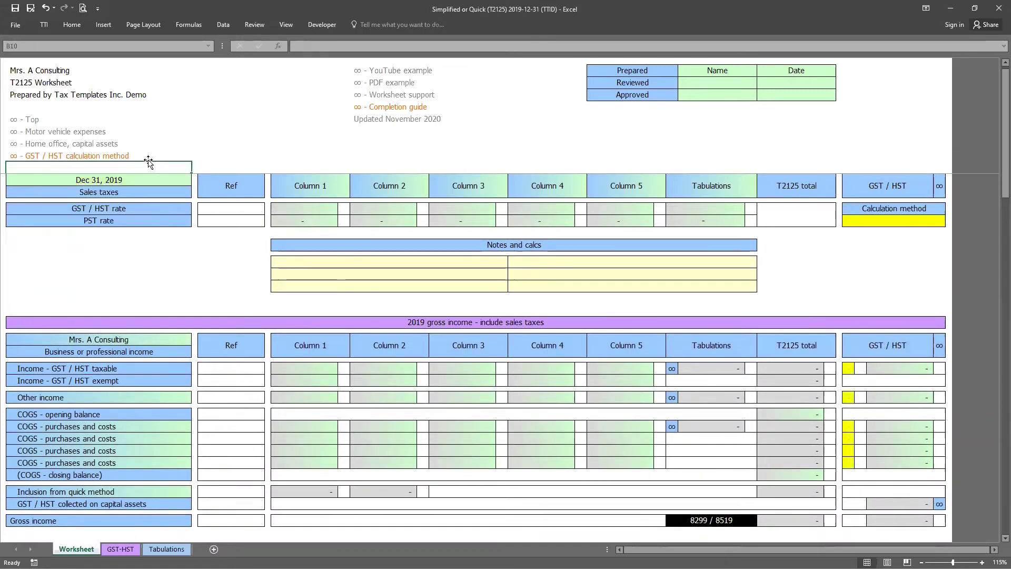
{"action": "left_click", "coordinate": [116, 158]}
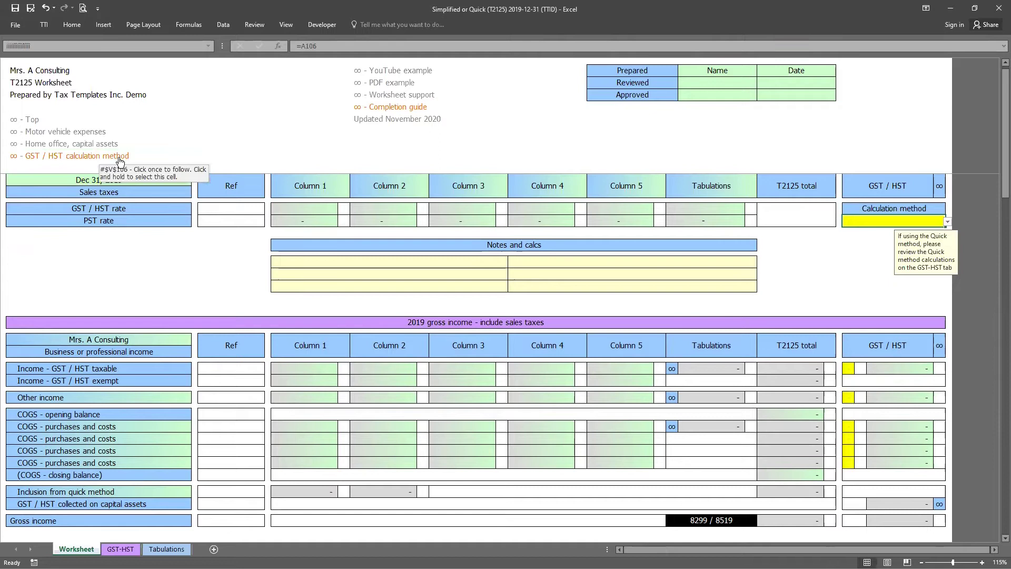
{"action": "scroll", "coordinate": [202, 140], "scroll_direction": "up", "scroll_amount": 1}
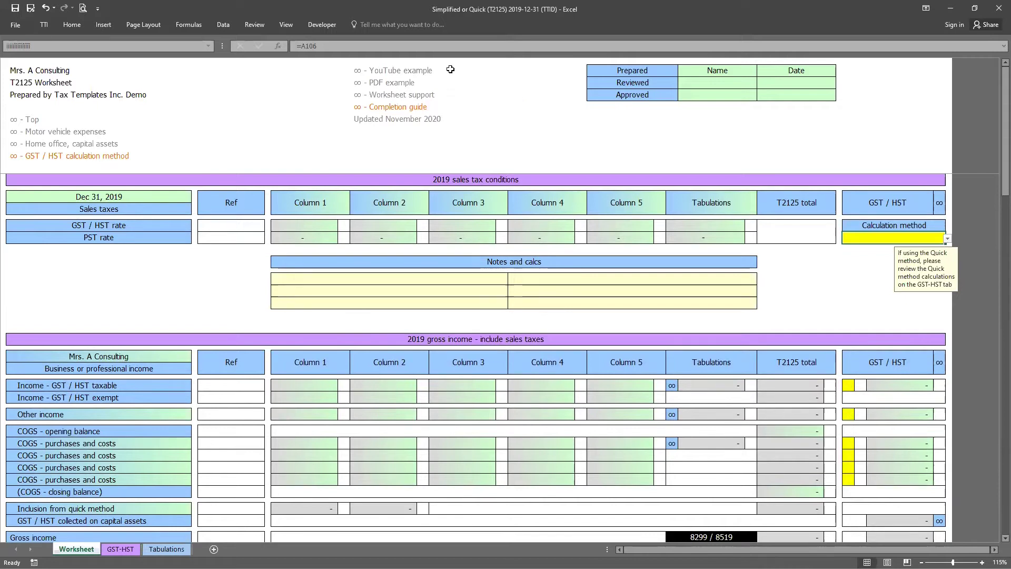
{"action": "left_click_drag", "start_coordinate": [369, 70], "coordinate": [445, 115]}
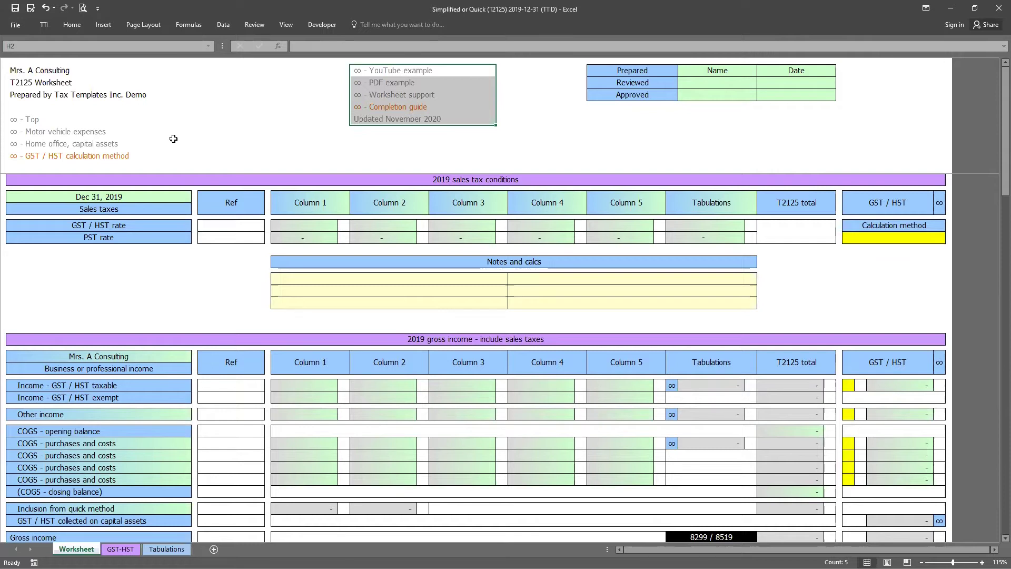
{"action": "left_click", "coordinate": [127, 73]}
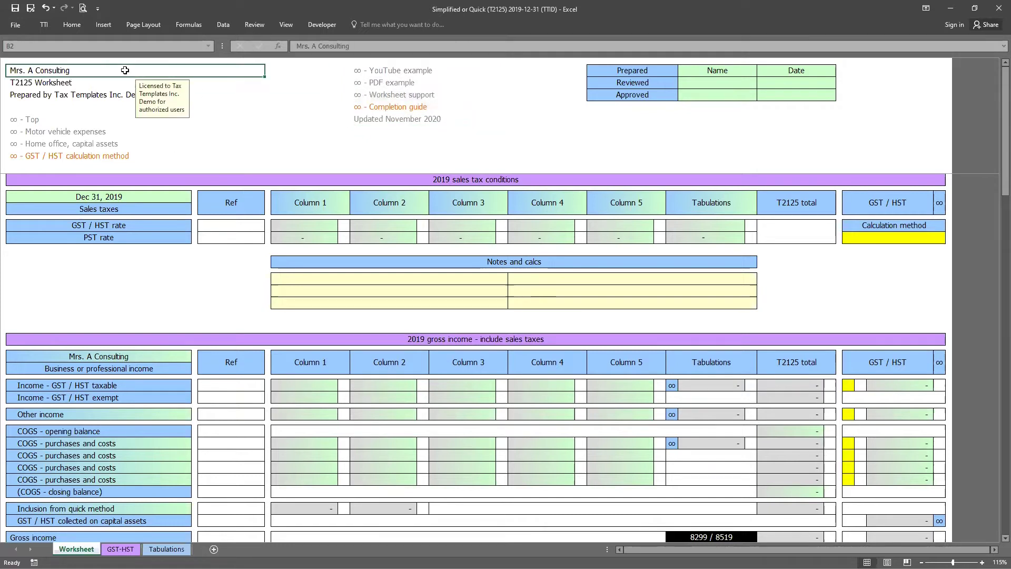
{"action": "left_click", "coordinate": [77, 98]}
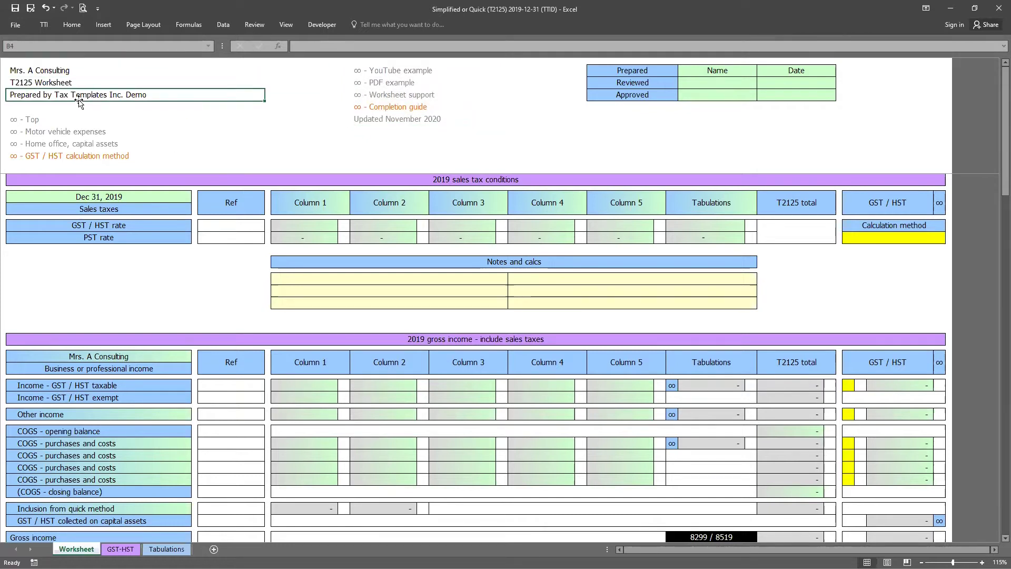
Set the GST / HST calculation method to Simplified method
{"action": "left_click", "coordinate": [72, 159]}
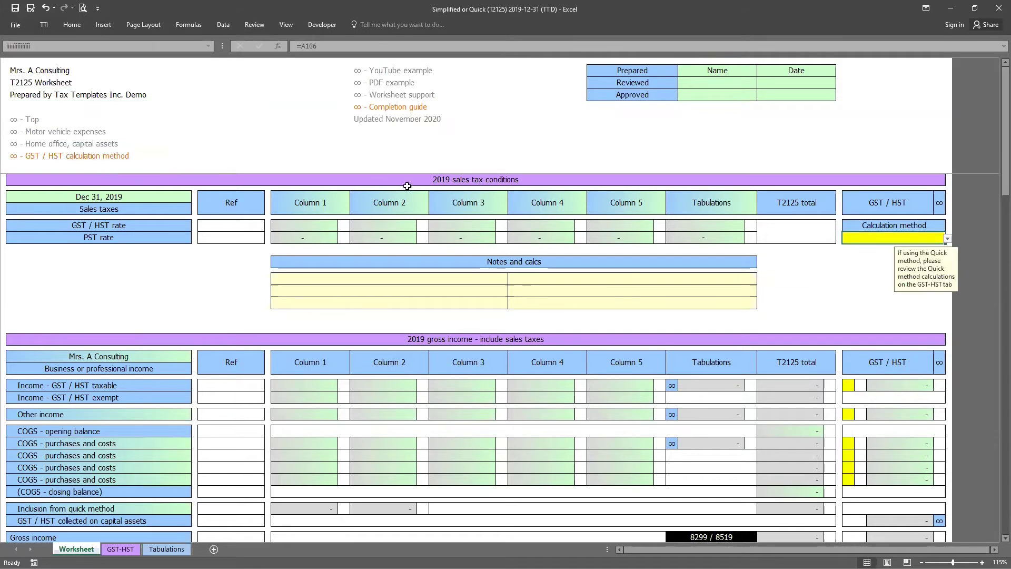
{"action": "left_click", "coordinate": [948, 239]}
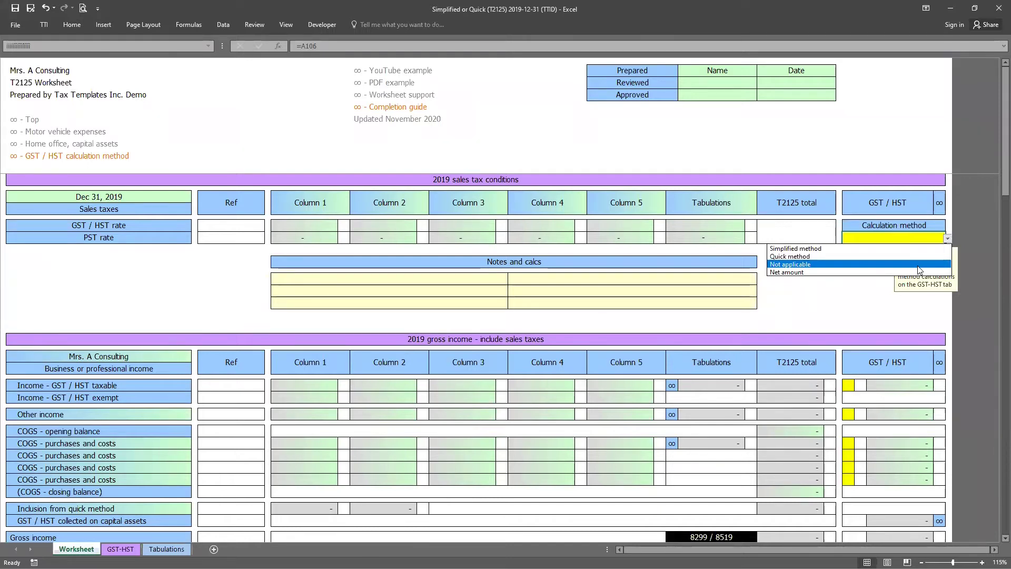
{"action": "left_click", "coordinate": [825, 249]}
{"action": "left_click", "coordinate": [605, 250]}
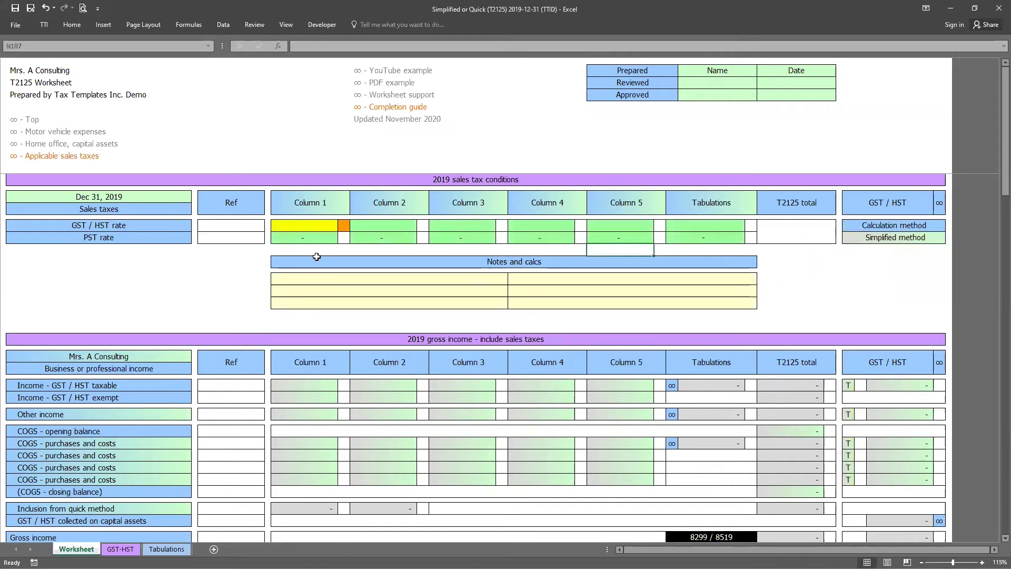
Enter a 13% GST / HST rate in Column 1
{"action": "left_click", "coordinate": [73, 158]}
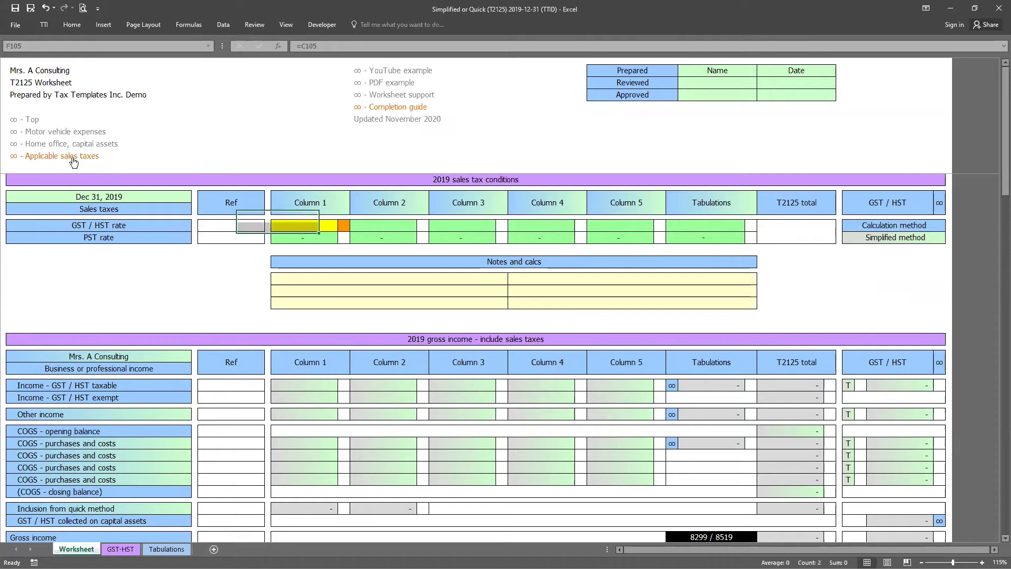
{"action": "left_click", "coordinate": [315, 225]}
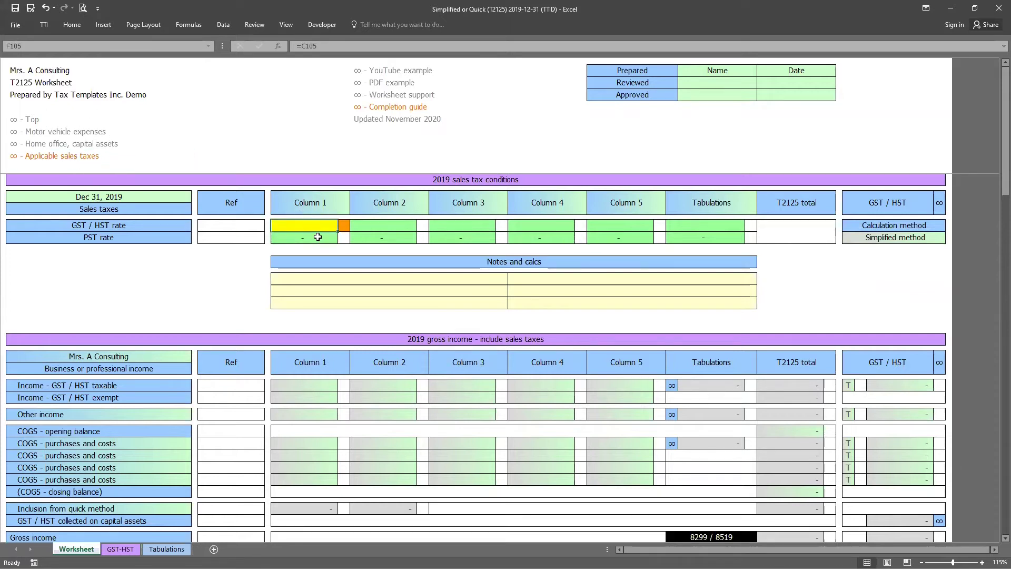
{"action": "type", "text": "13"}
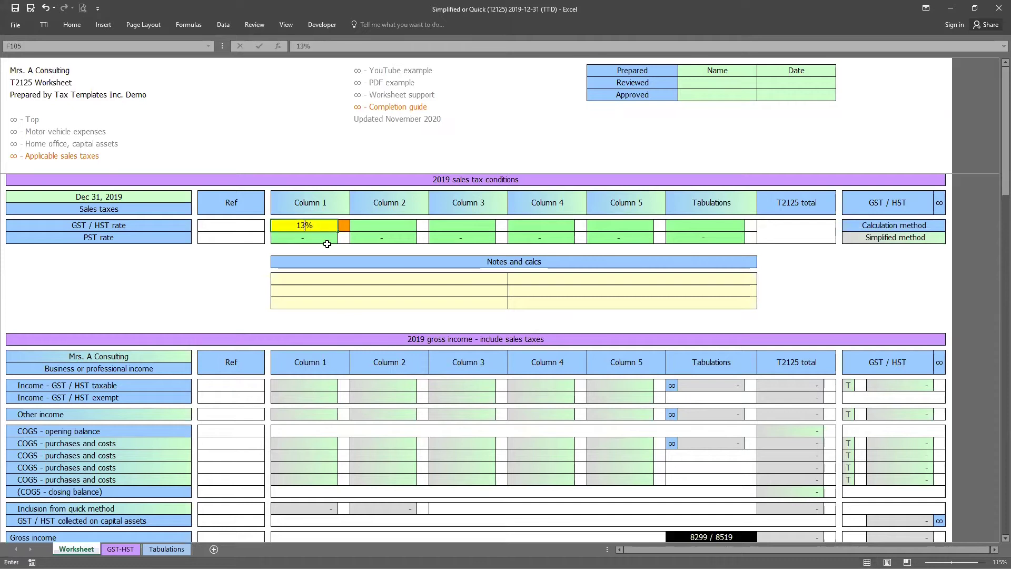
{"action": "key", "text": "Return"}
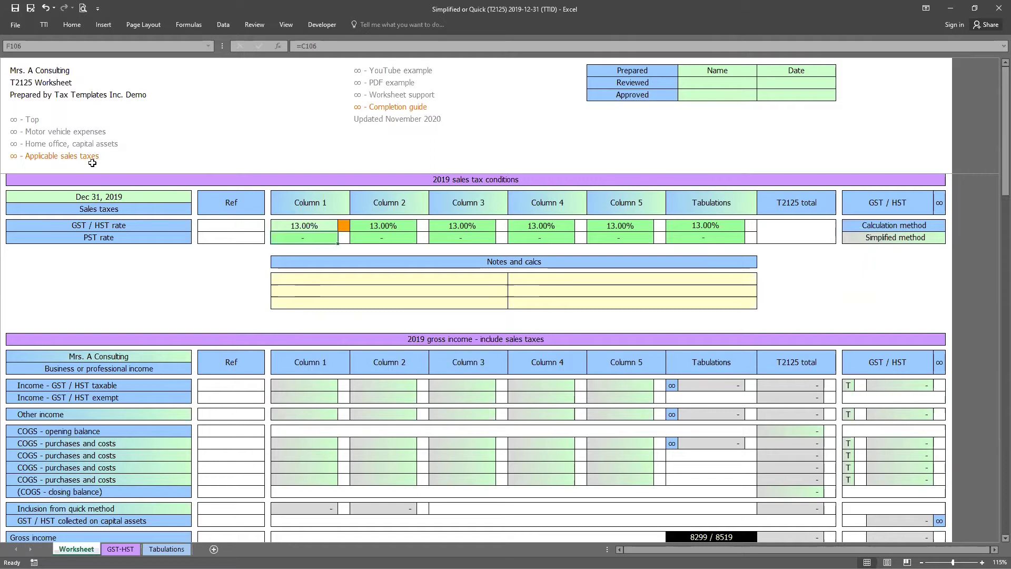
Give Column 1 the code o and enter 113,000 as its taxable income
{"action": "left_click", "coordinate": [343, 225]}
{"action": "left_click", "coordinate": [354, 226]}
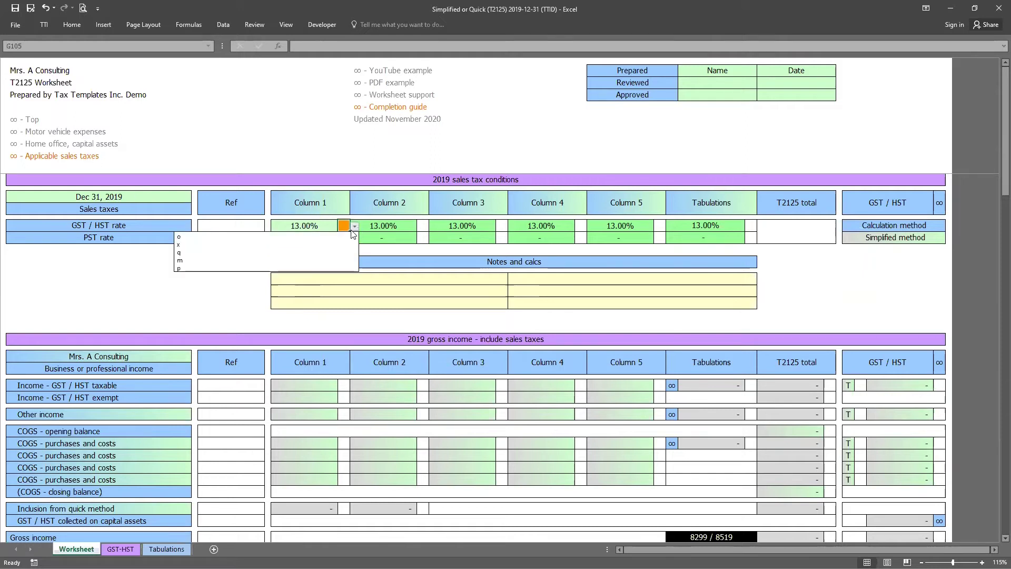
{"action": "left_click", "coordinate": [189, 234]}
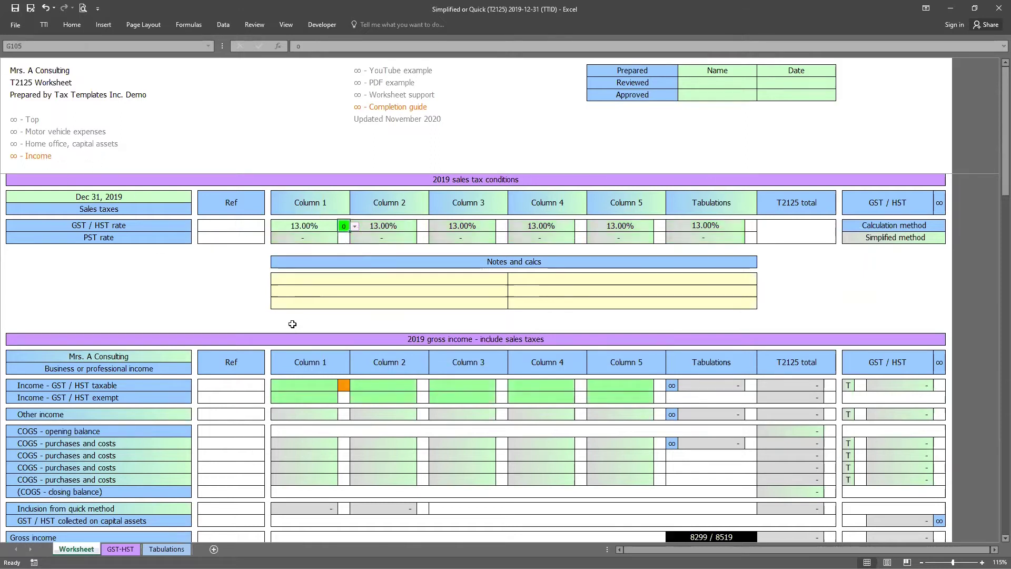
{"action": "left_click", "coordinate": [322, 384]}
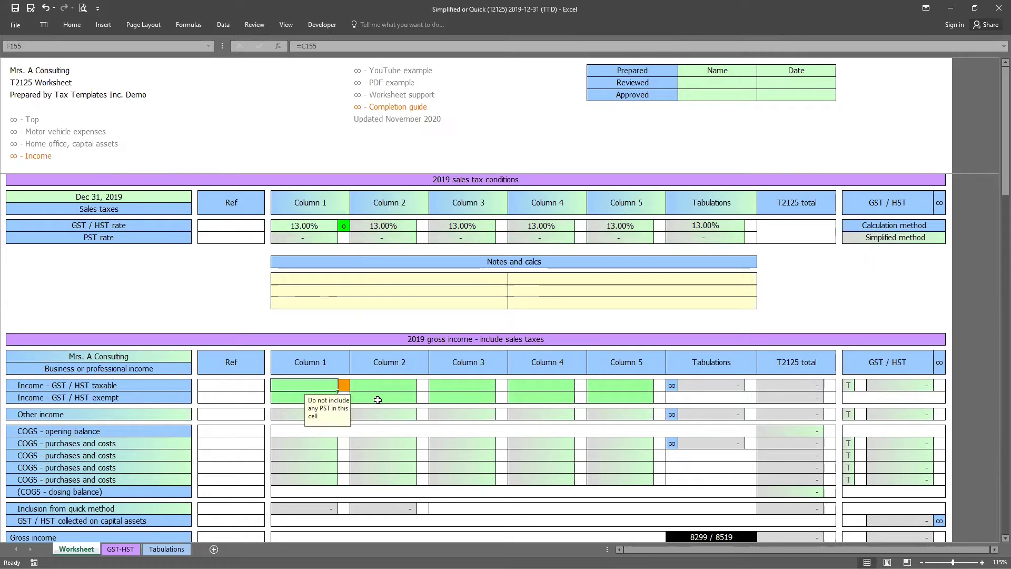
{"action": "type", "text": "113000"}
{"action": "key", "text": "Return"}
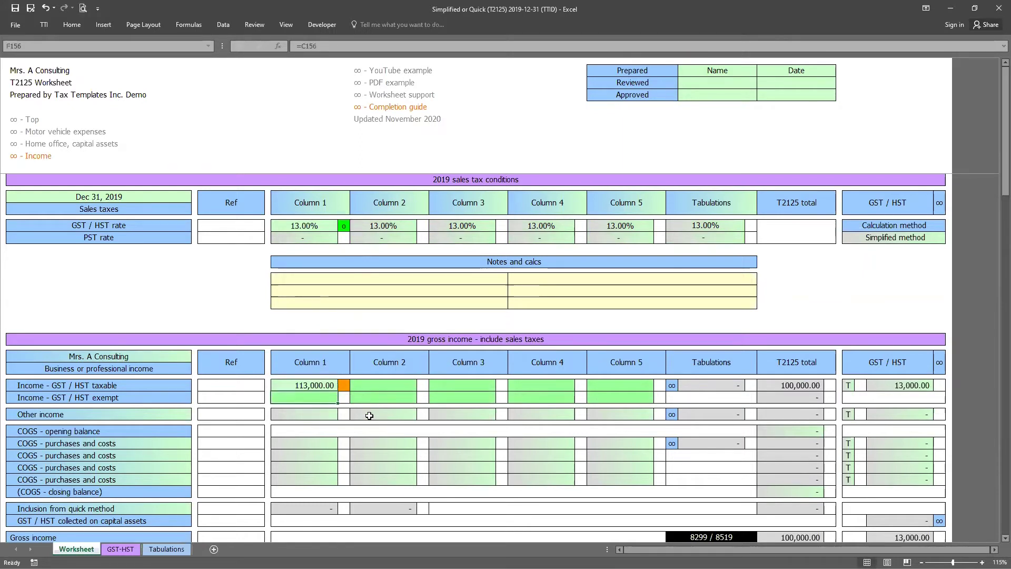
Enter Column 1 expenses of 1,000, 2,000, 3,000, 4,000, 5,000 and 6,000, from Advertising to Business fees
{"action": "scroll", "coordinate": [369, 415], "scroll_direction": "down", "scroll_amount": 8}
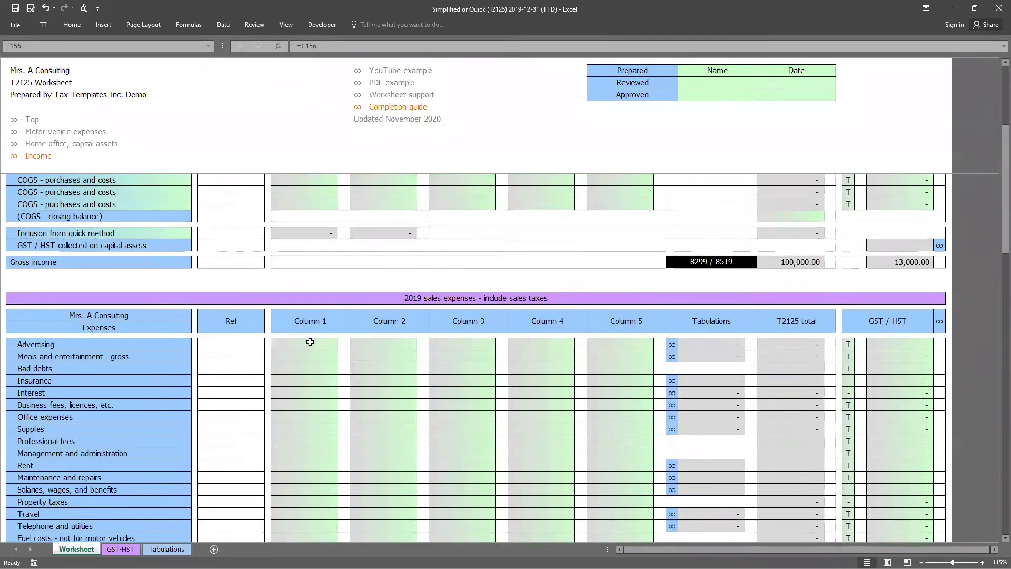
{"action": "left_click", "coordinate": [310, 343]}
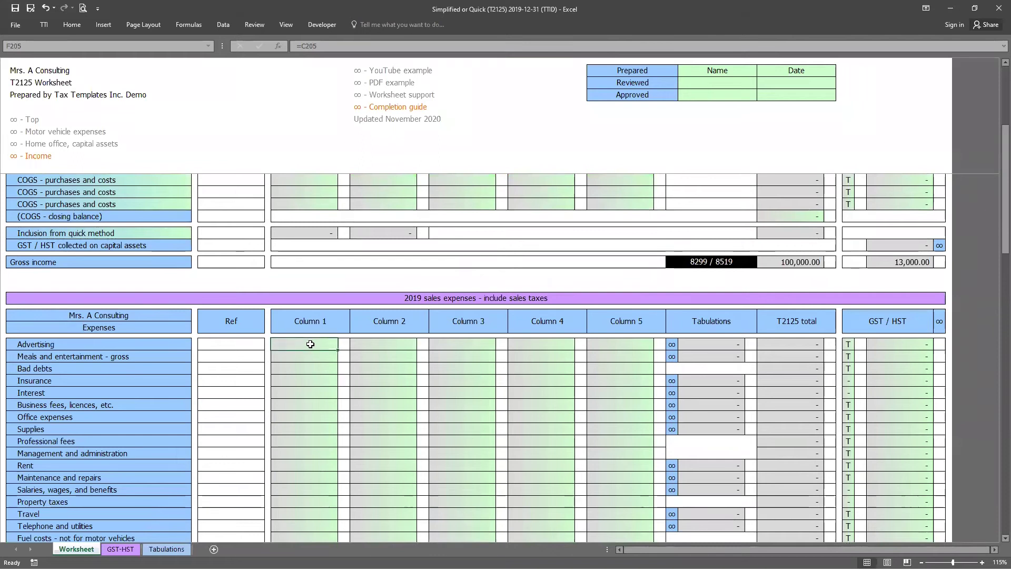
{"action": "type", "text": "1000"}
{"action": "key", "text": "Return"}
{"action": "type", "text": "2000"}
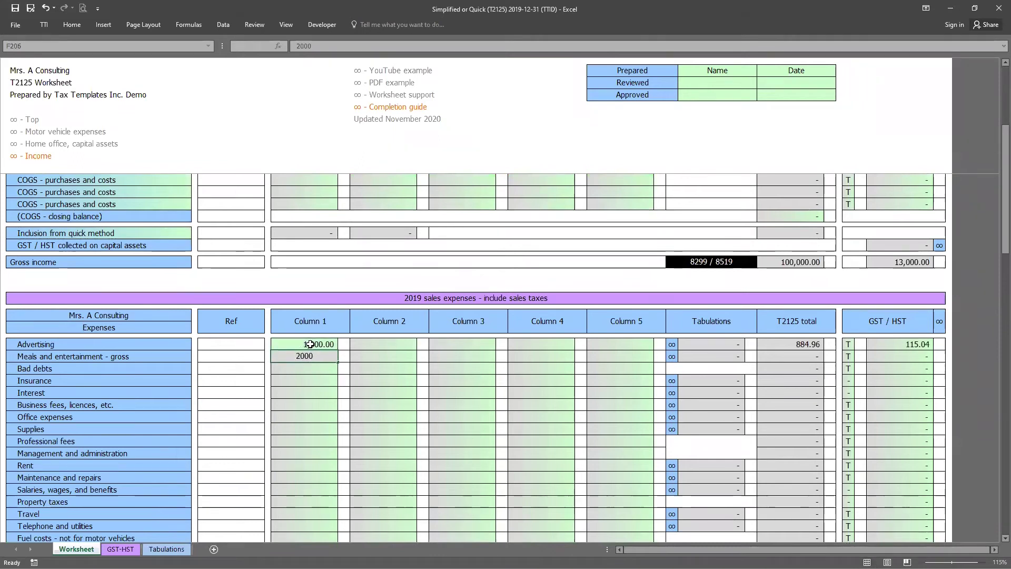
{"action": "key", "text": "Return"}
{"action": "type", "text": "3000"}
{"action": "key", "text": "Return"}
{"action": "type", "text": "4,00"}
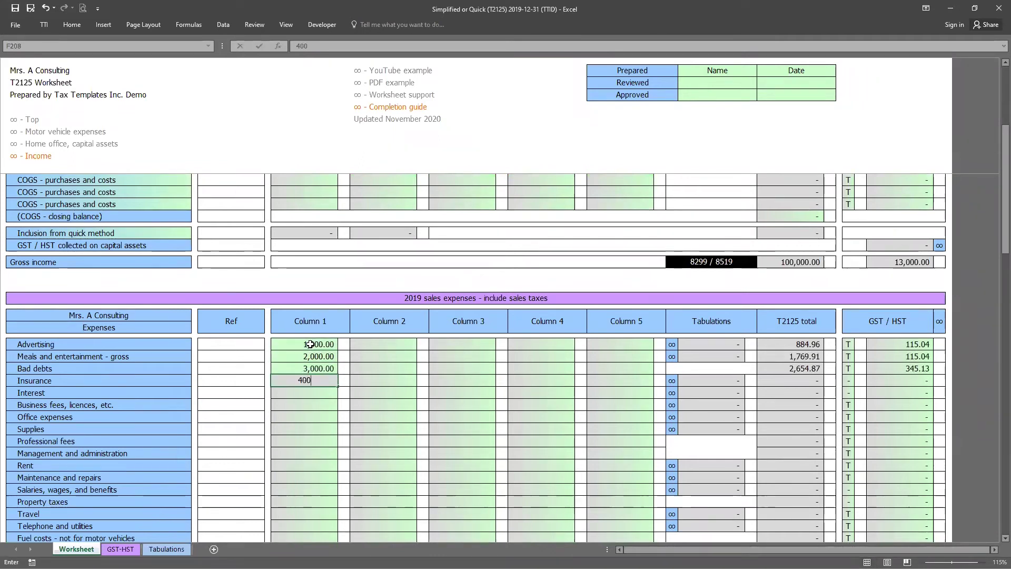
{"action": "type", "text": "0"}
{"action": "key", "text": "Return"}
{"action": "type", "text": "5000"}
{"action": "key", "text": "Return"}
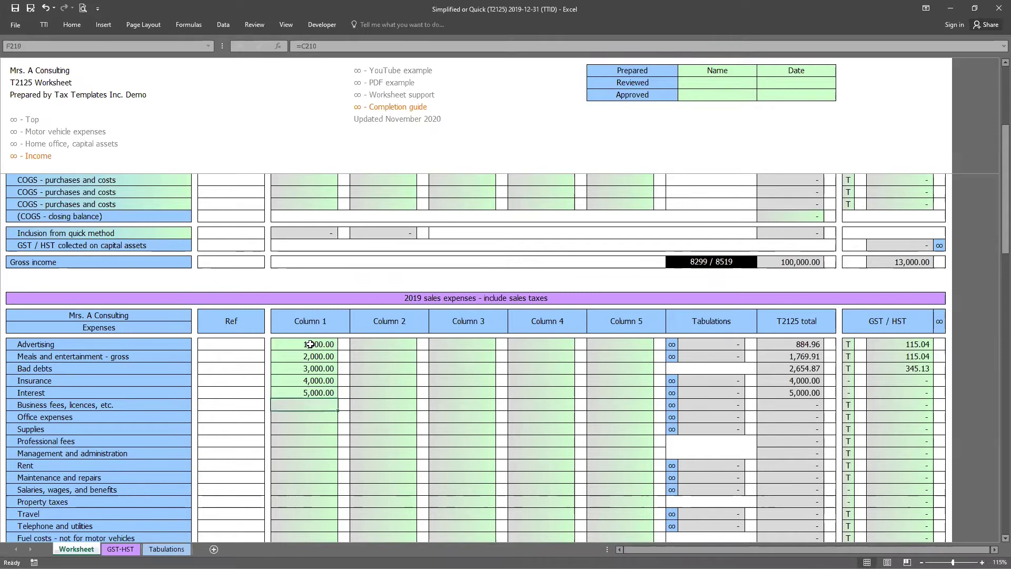
{"action": "type", "text": "6000"}
{"action": "key", "text": "Return"}
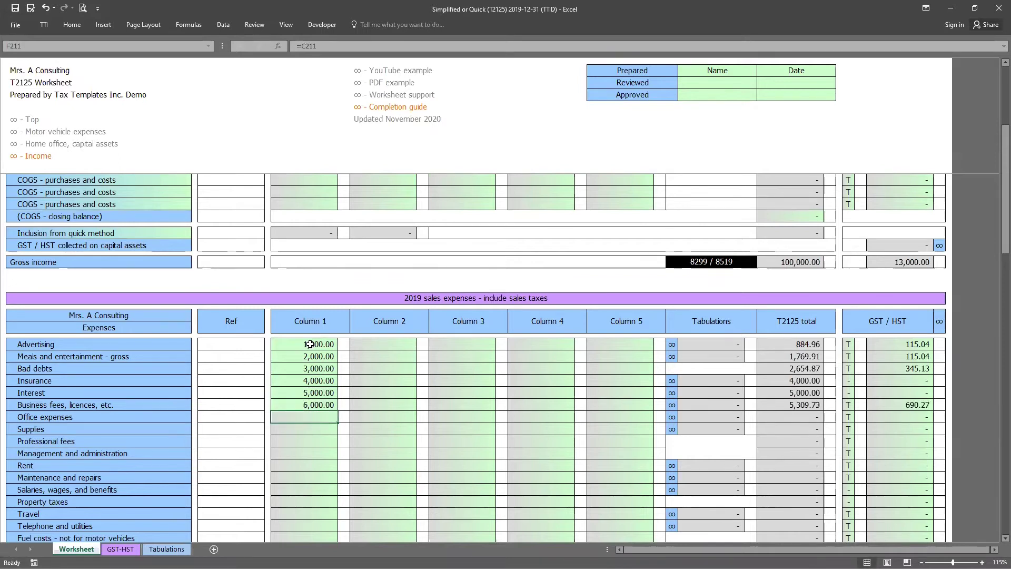
Select the GST/HST and T2125 total columns for the expense rows to check their sums
{"action": "left_click_drag", "start_coordinate": [879, 340], "coordinate": [895, 428]}
{"action": "left_click_drag", "start_coordinate": [808, 345], "coordinate": [805, 428]}
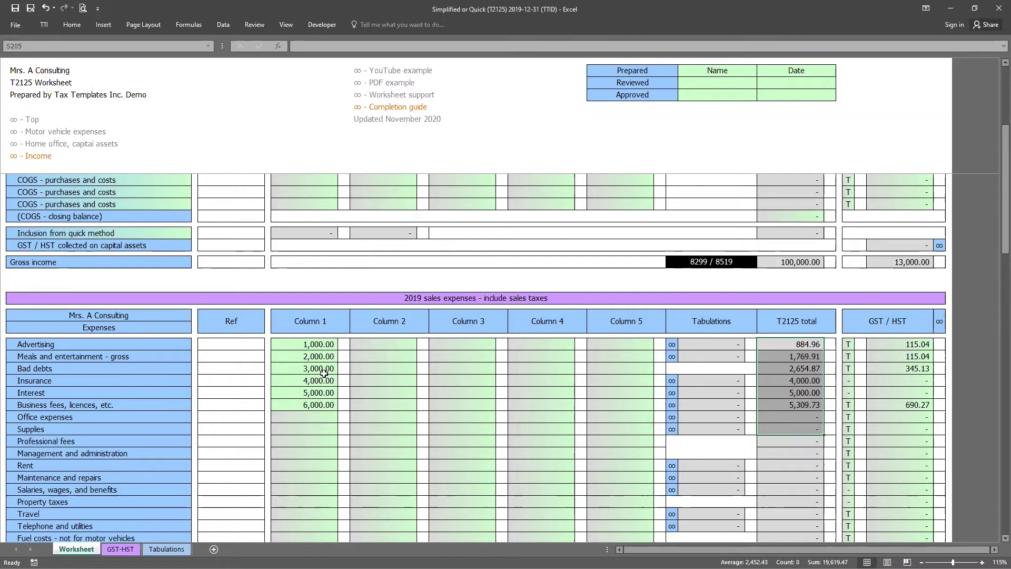
{"action": "left_click_drag", "start_coordinate": [812, 344], "coordinate": [898, 420]}
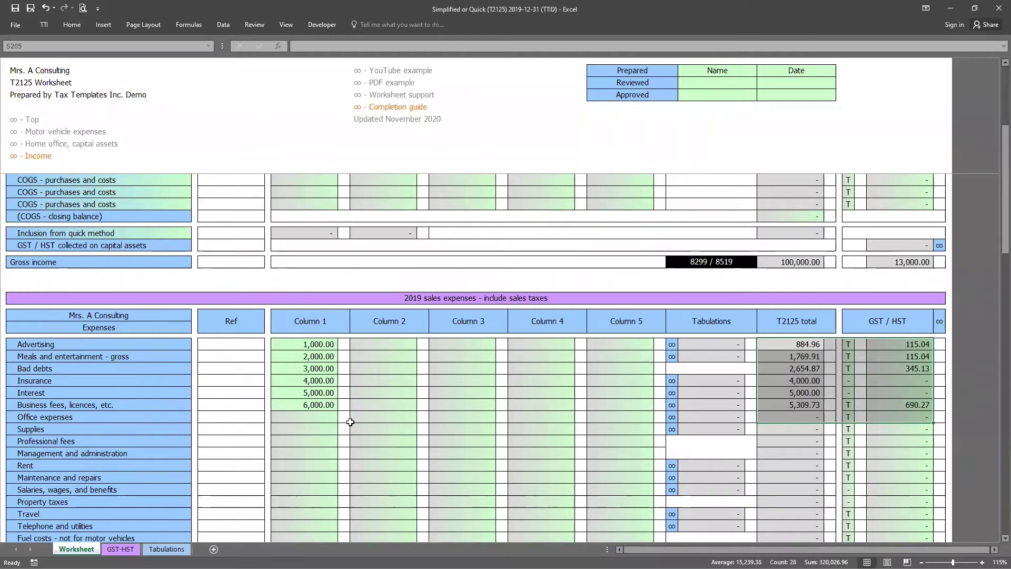
Enter Supplies as 100 in Column 1 and 300 in Column 2, and mark the row with code o
{"action": "left_click", "coordinate": [315, 429]}
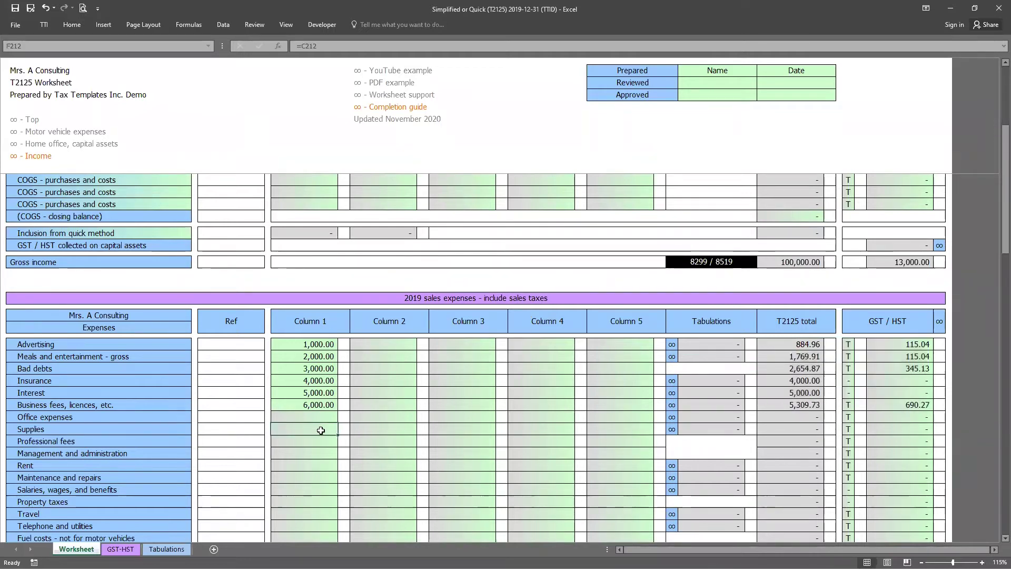
{"action": "type", "text": "100"}
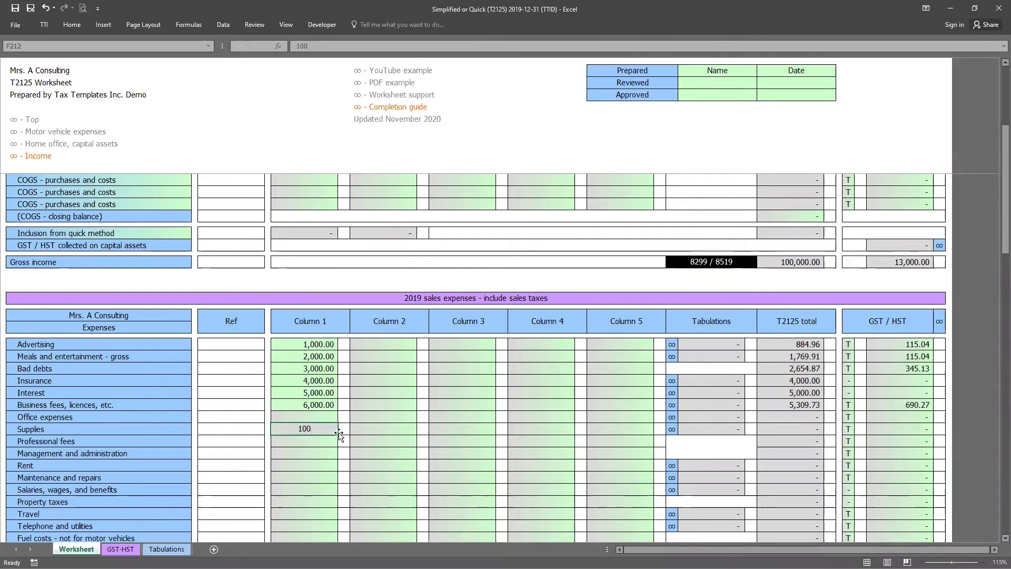
{"action": "key", "text": "Return"}
{"action": "left_click", "coordinate": [389, 426]}
{"action": "type", "text": "300.00"}
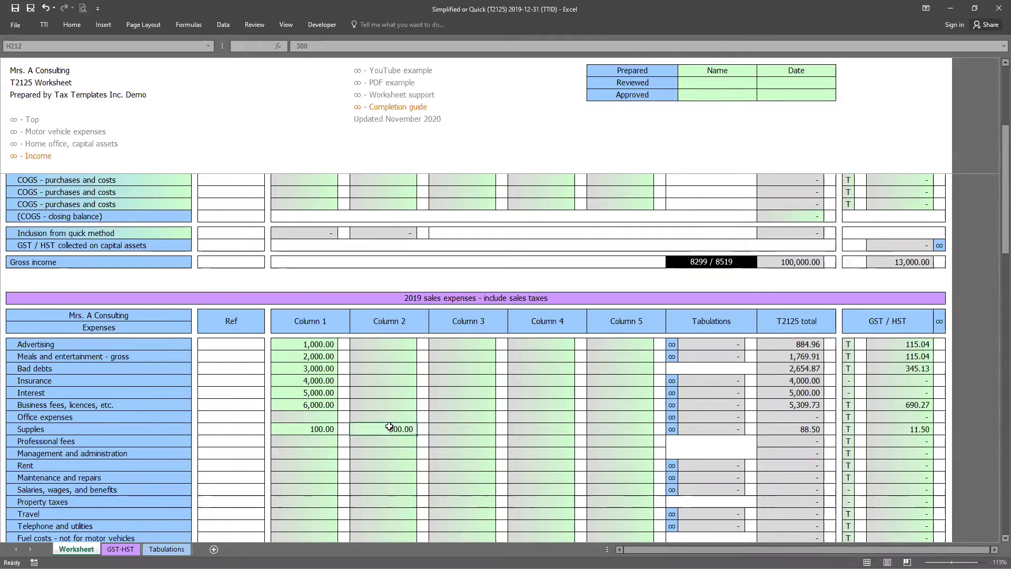
{"action": "key", "text": "Return"}
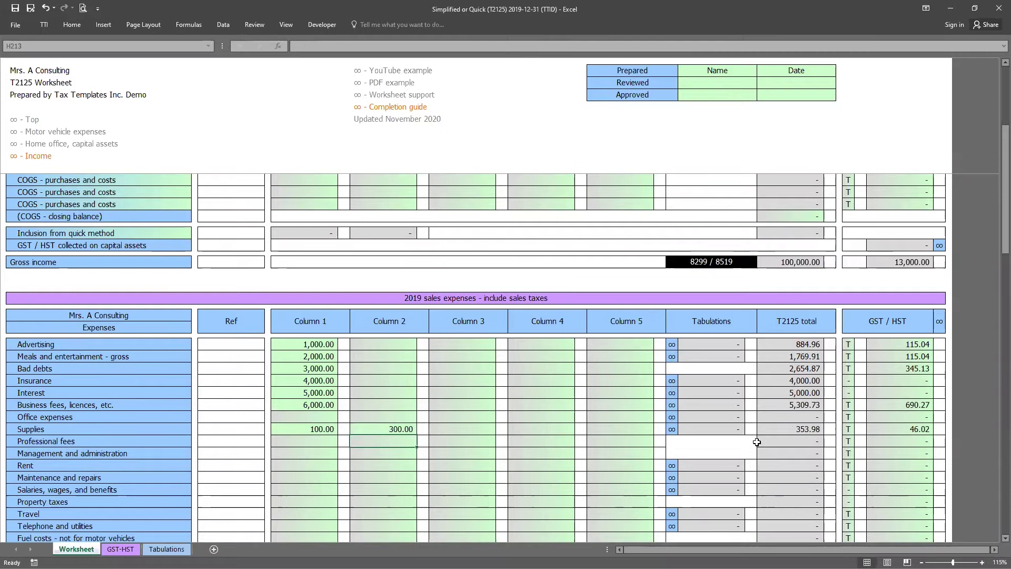
{"action": "left_click", "coordinate": [825, 428]}
{"action": "type", "text": "o"}
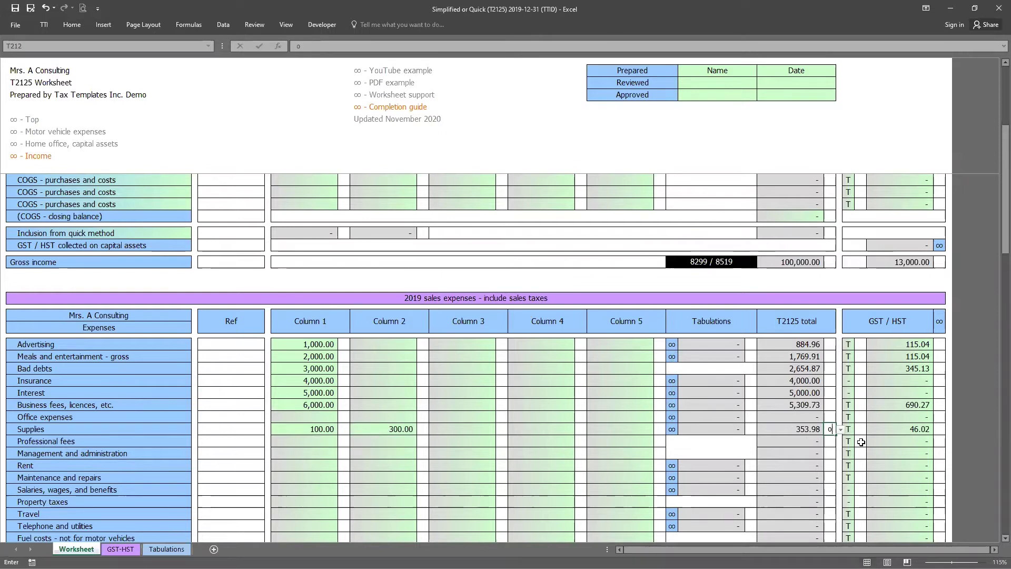
{"action": "key", "text": "Return"}
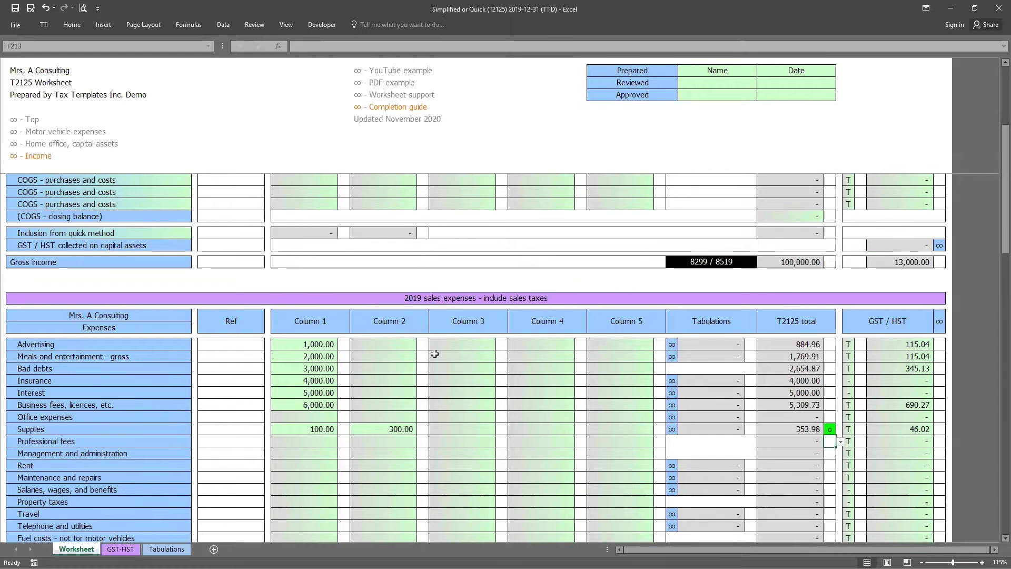
{"action": "scroll", "coordinate": [435, 353], "scroll_direction": "up", "scroll_amount": 8}
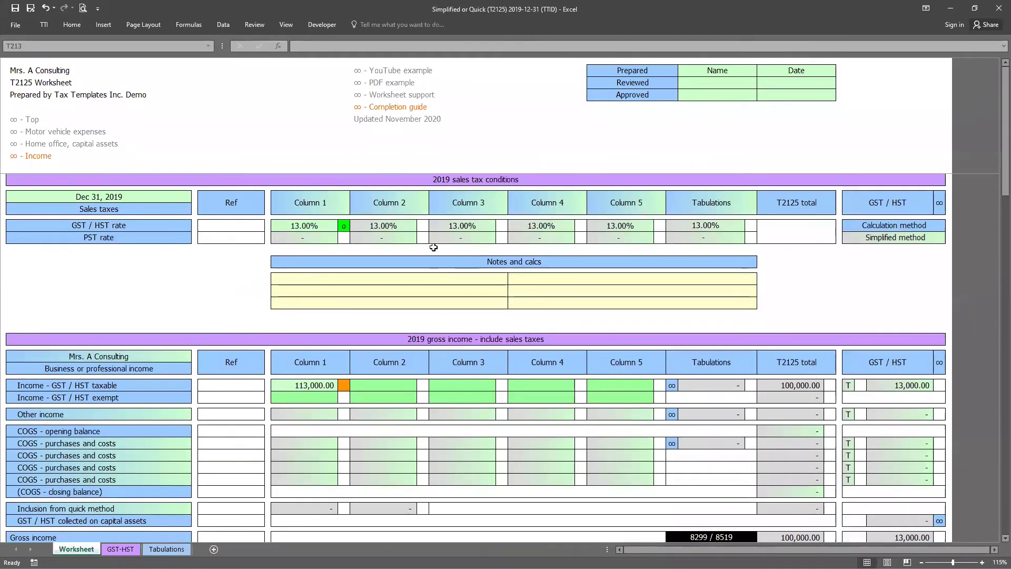
{"action": "left_click_drag", "start_coordinate": [311, 205], "coordinate": [699, 239]}
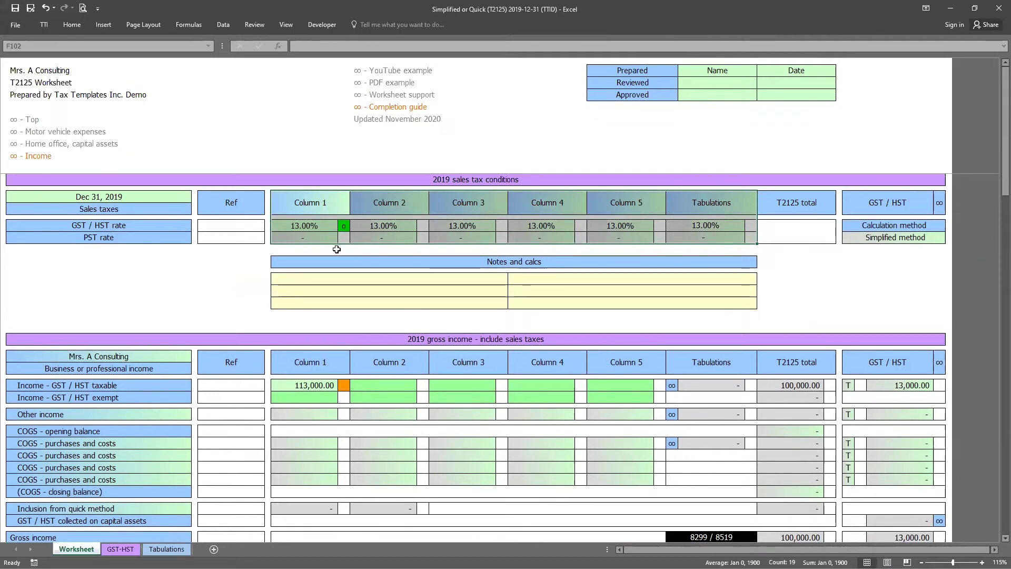
Rename Column 1 to Ontario and Column 2 to AB, and give AB a 5% rate
{"action": "left_click", "coordinate": [320, 199]}
{"action": "type", "text": "O"}
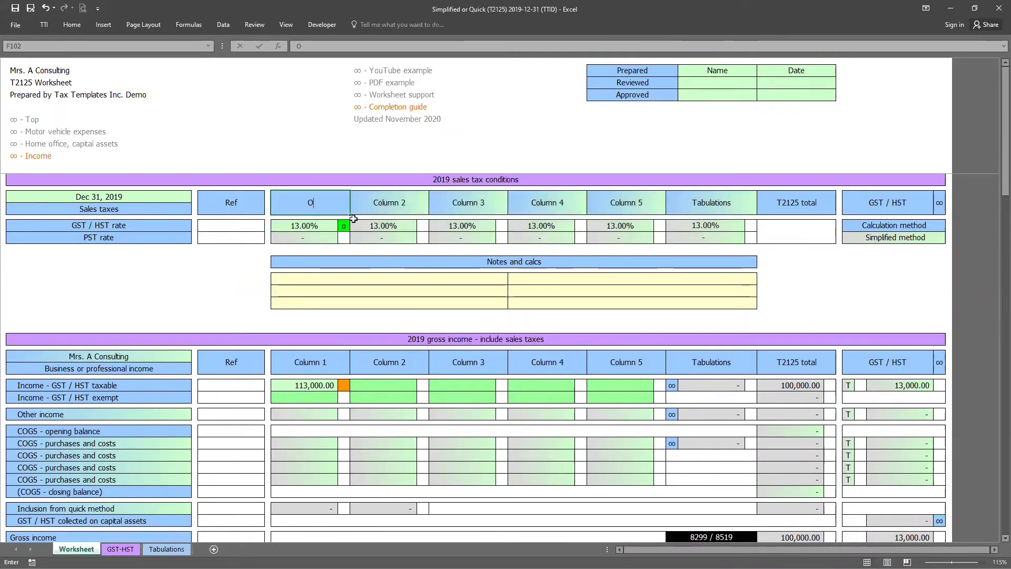
{"action": "type", "text": "ntario"}
{"action": "key", "text": "Return"}
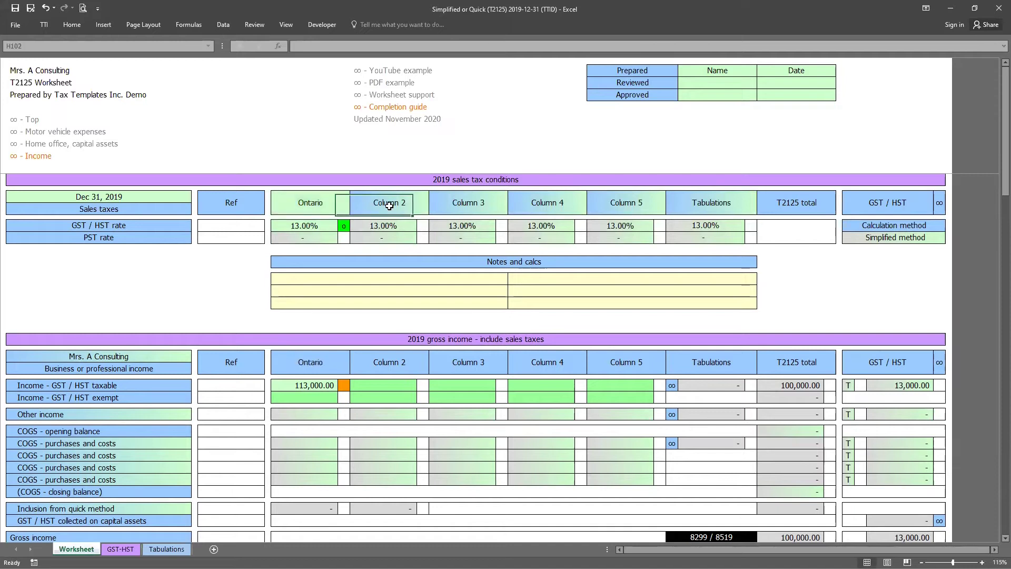
{"action": "left_click", "coordinate": [389, 206]}
{"action": "type", "text": "AB"}
{"action": "key", "text": "Return"}
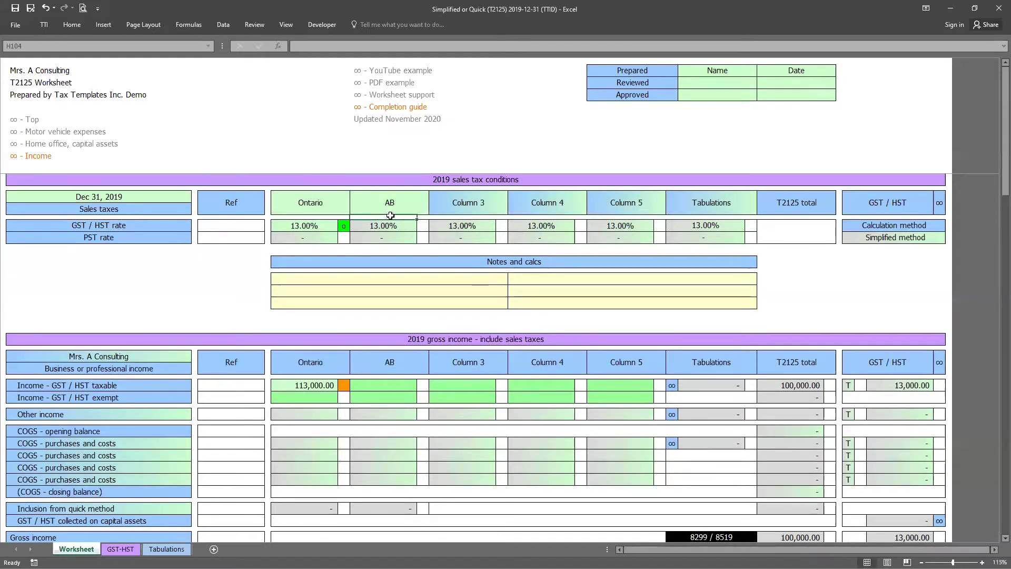
{"action": "type", "text": "5%"}
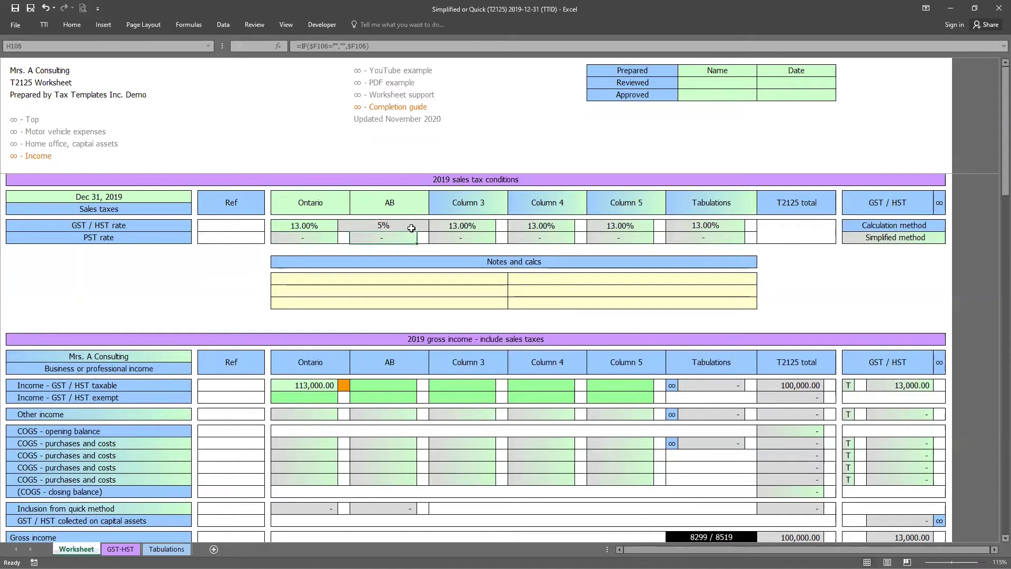
{"action": "key", "text": "Return"}
{"action": "left_click", "coordinate": [381, 222]}
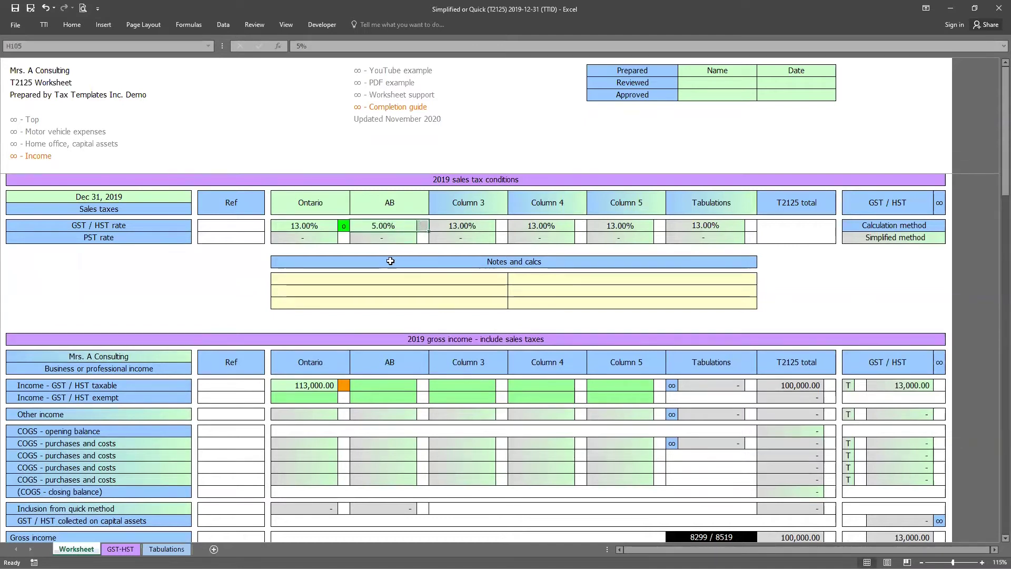
Select the Ontario and AB amounts from Advertising to Supplies
{"action": "scroll", "coordinate": [354, 322], "scroll_direction": "down", "scroll_amount": 8}
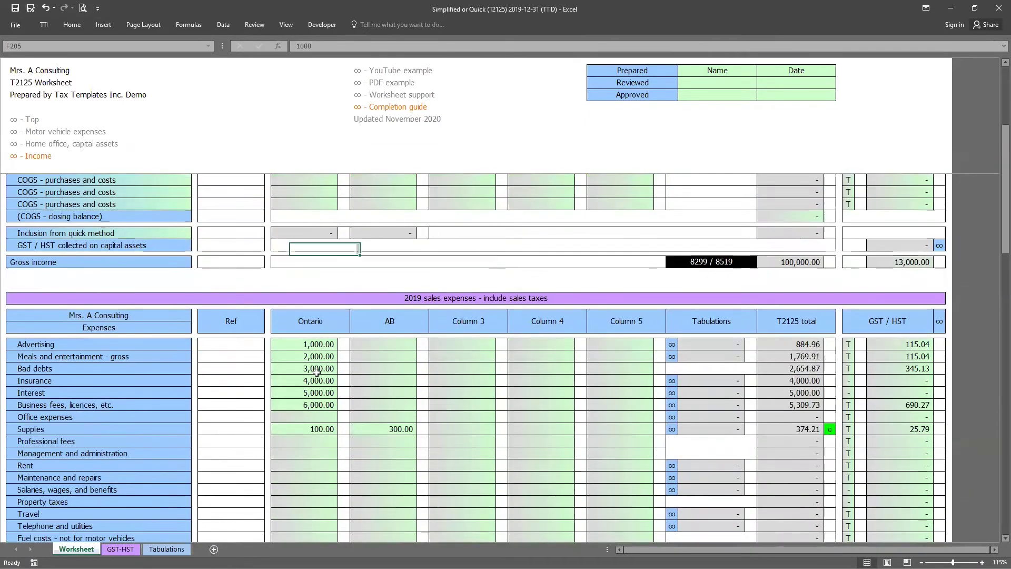
{"action": "left_click_drag", "start_coordinate": [315, 344], "coordinate": [317, 431]}
{"action": "left_click_drag", "start_coordinate": [387, 345], "coordinate": [396, 429]}
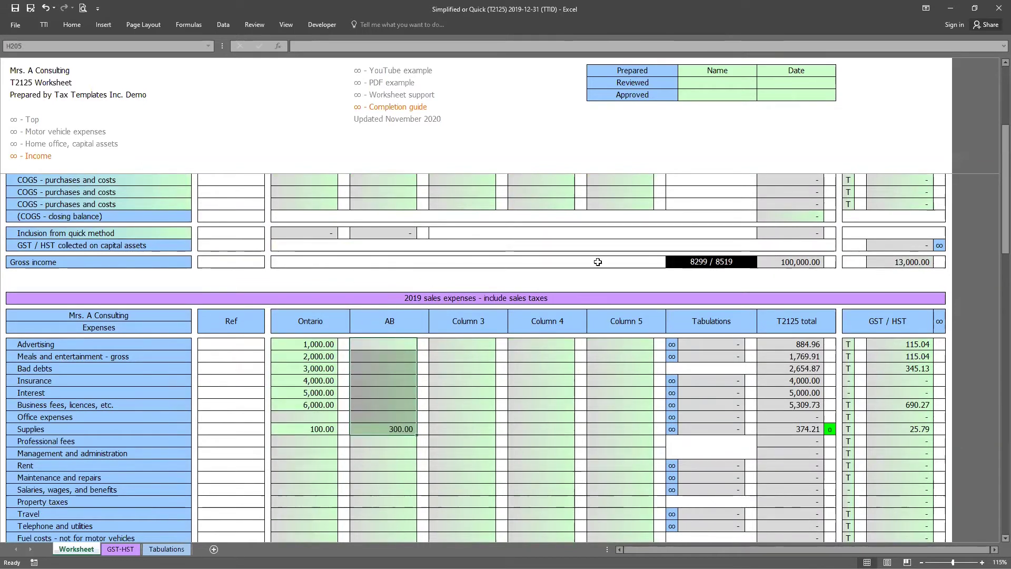
Rename Column 5 to Exempt and set its GST/HST rate to 0
{"action": "scroll", "coordinate": [552, 269], "scroll_direction": "up", "scroll_amount": 8}
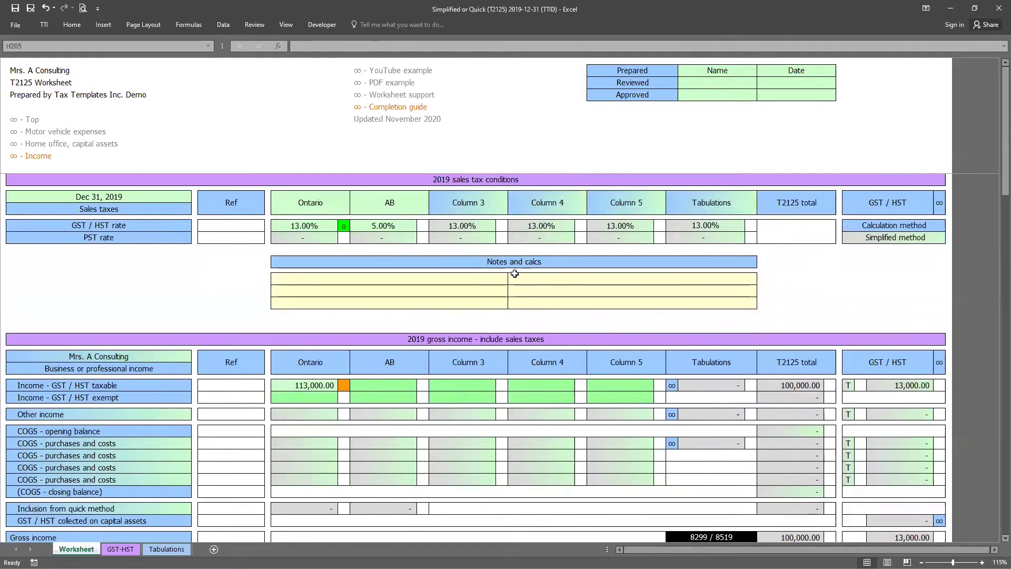
{"action": "left_click_drag", "start_coordinate": [318, 203], "coordinate": [710, 238]}
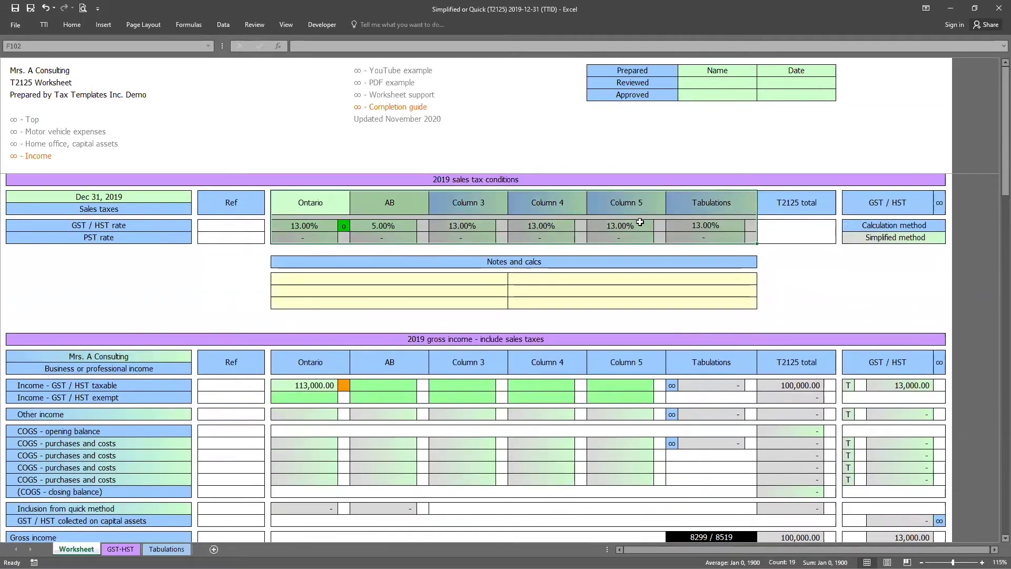
{"action": "left_click", "coordinate": [626, 207]}
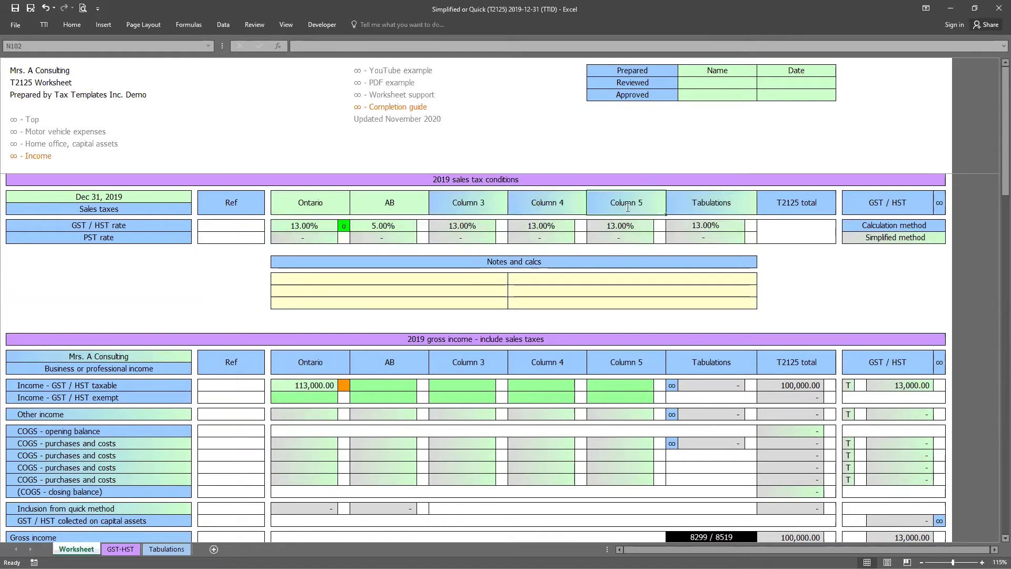
{"action": "type", "text": "Exempt"}
{"action": "key", "text": "Return"}
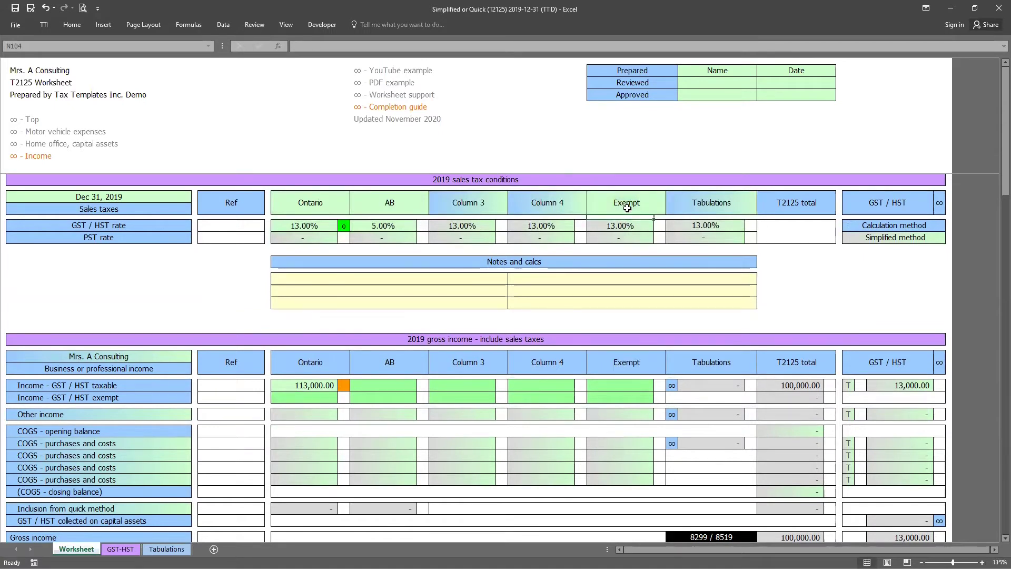
{"action": "left_click", "coordinate": [630, 225]}
{"action": "type", "text": "0"}
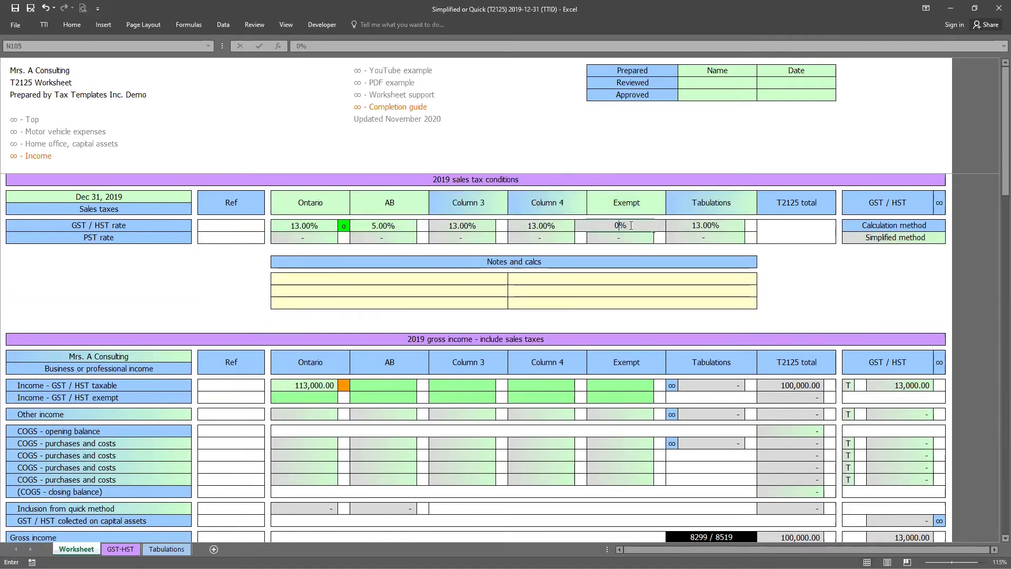
{"action": "key", "text": "Return"}
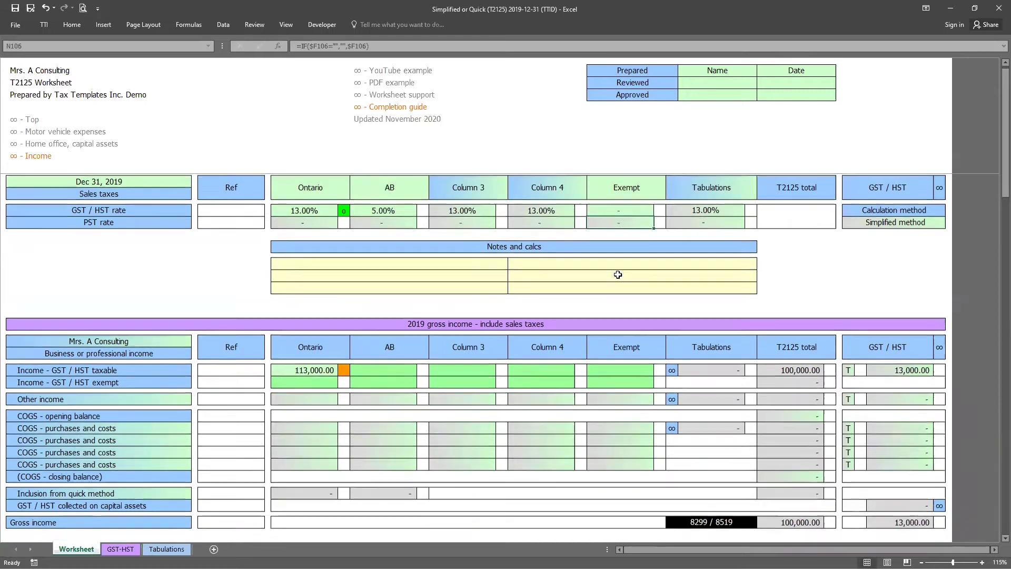
Enter 1,000 as the Exempt column's taxable income
{"action": "scroll", "coordinate": [614, 277], "scroll_direction": "down", "scroll_amount": 1}
{"action": "scroll", "coordinate": [614, 282], "scroll_direction": "up", "scroll_amount": 1}
{"action": "left_click", "coordinate": [621, 387]}
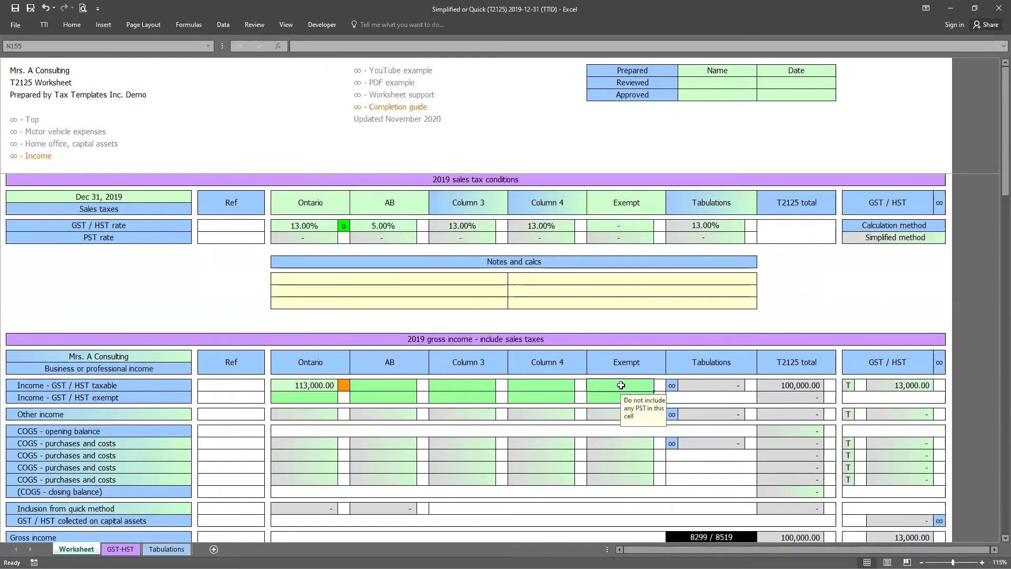
{"action": "type", "text": "1000"}
{"action": "key", "text": "Return"}
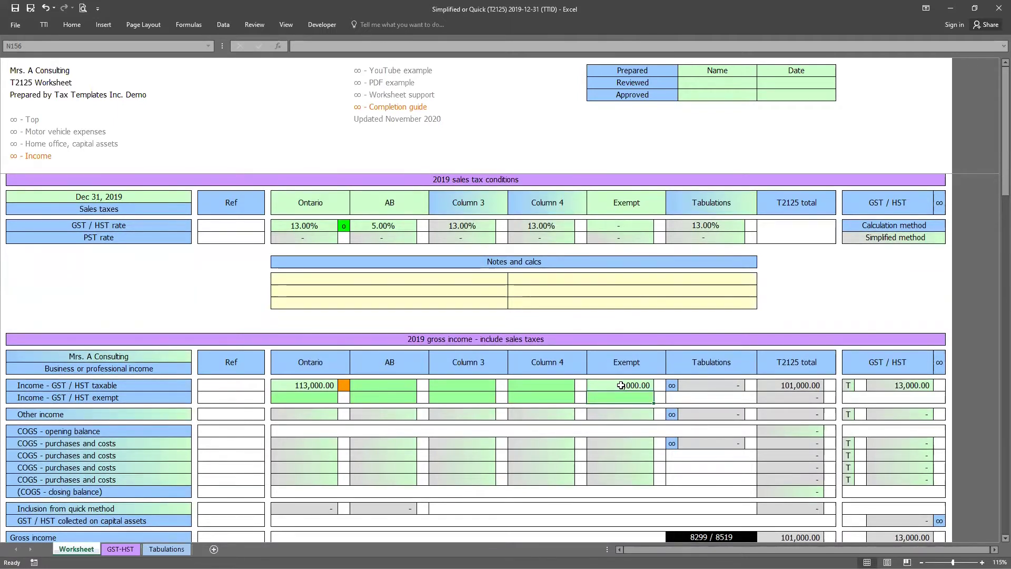
Select the Column 4 header and rates, then Column 4 cells from Supplies down to Travel
{"action": "left_click_drag", "start_coordinate": [532, 200], "coordinate": [550, 243]}
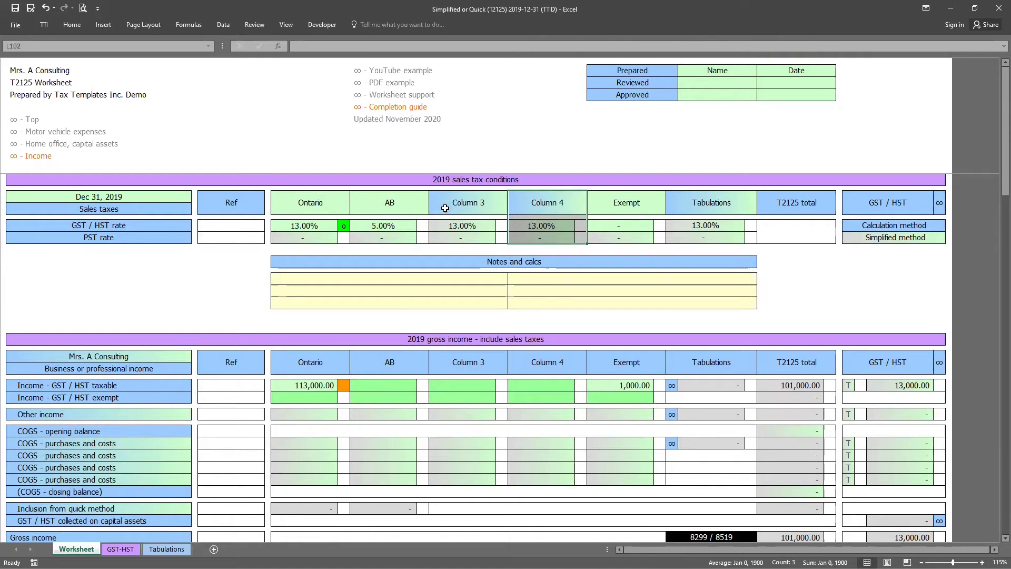
{"action": "left_click_drag", "start_coordinate": [547, 199], "coordinate": [552, 241]}
{"action": "scroll", "coordinate": [501, 414], "scroll_direction": "down", "scroll_amount": 8}
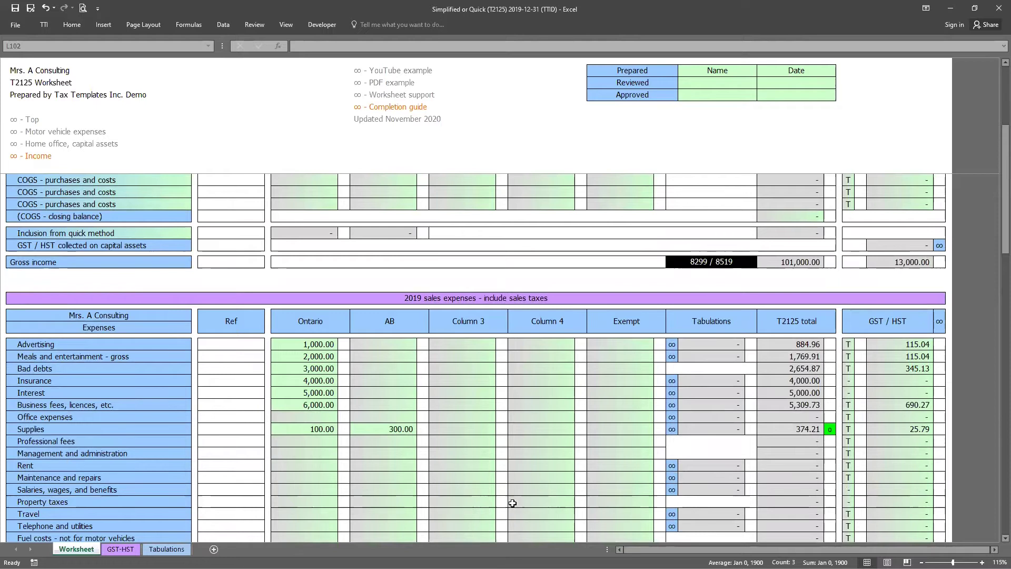
{"action": "left_click", "coordinate": [523, 477]}
{"action": "left_click", "coordinate": [545, 447]}
{"action": "left_click_drag", "start_coordinate": [545, 447], "coordinate": [542, 516]}
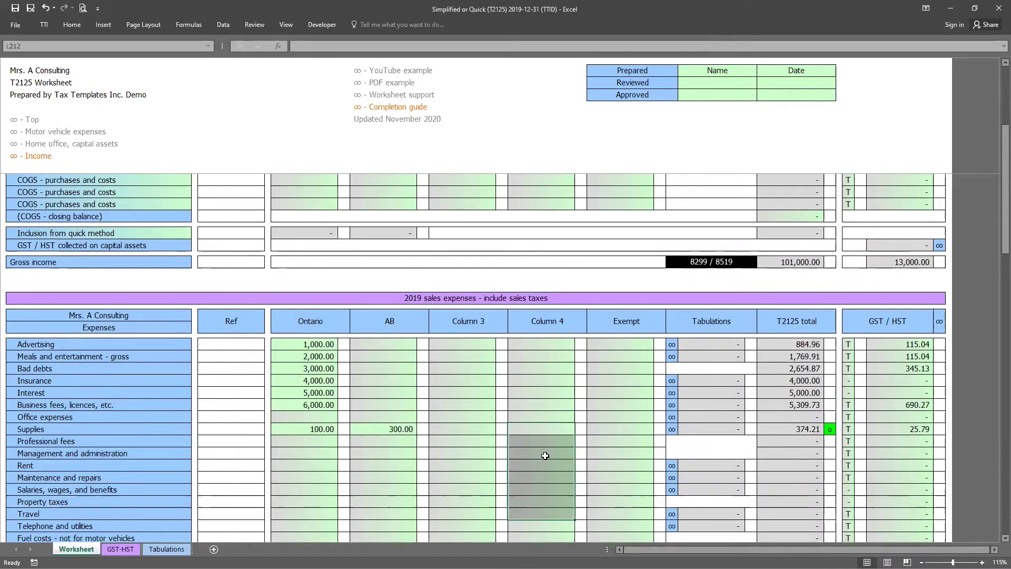
{"action": "scroll", "coordinate": [513, 410], "scroll_direction": "down", "scroll_amount": 3}
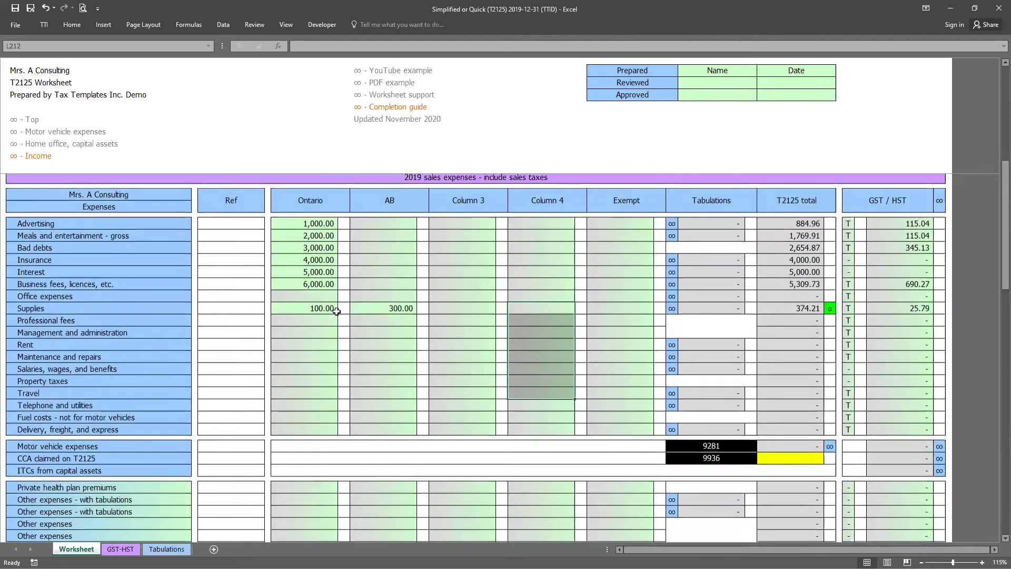
Highlight the Ontario expense amounts and the Tabulations column, then pick the Supplies tabulation link
{"action": "left_click_drag", "start_coordinate": [307, 223], "coordinate": [305, 428]}
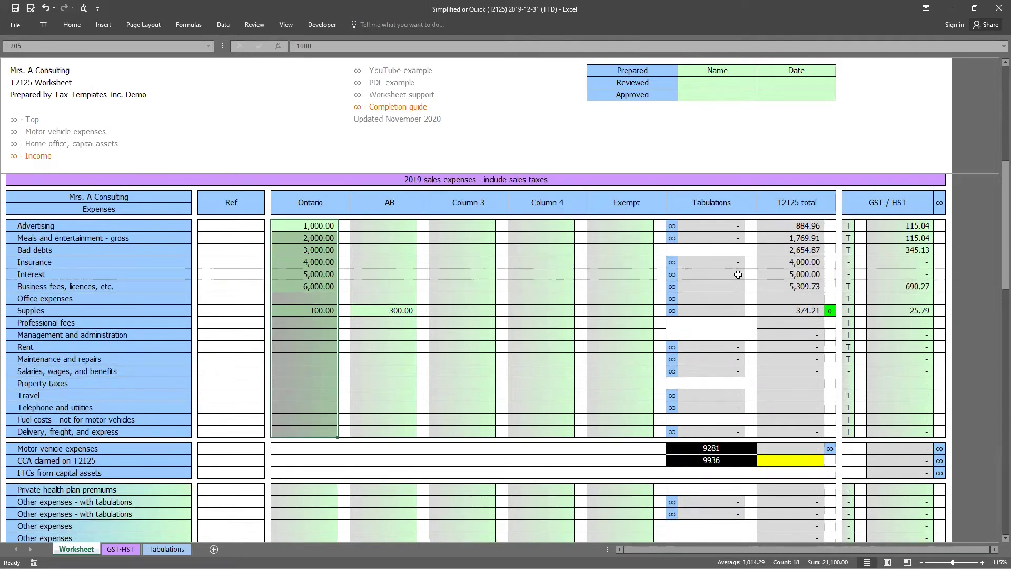
{"action": "left_click_drag", "start_coordinate": [720, 202], "coordinate": [702, 433]}
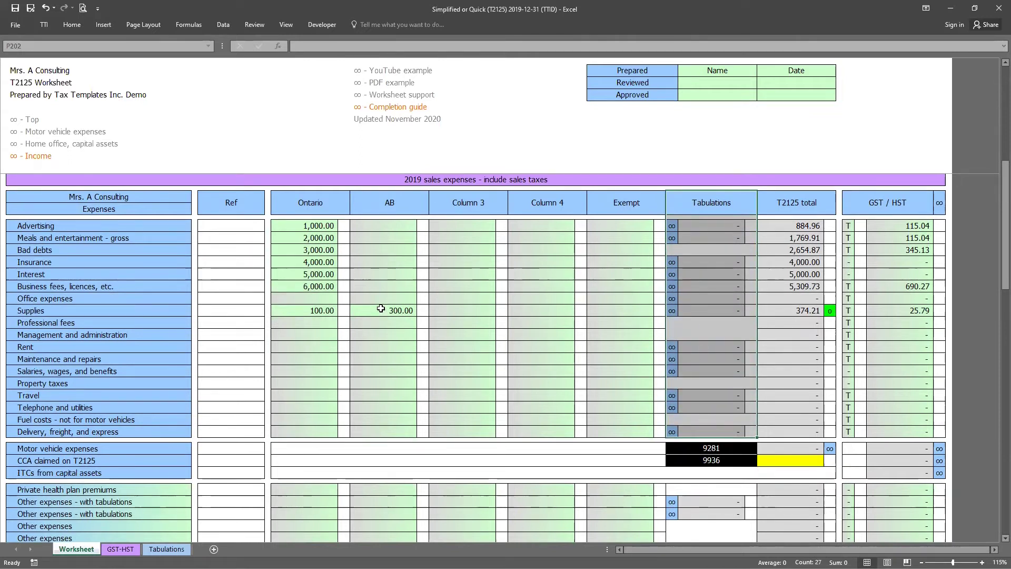
{"action": "left_click", "coordinate": [680, 310]}
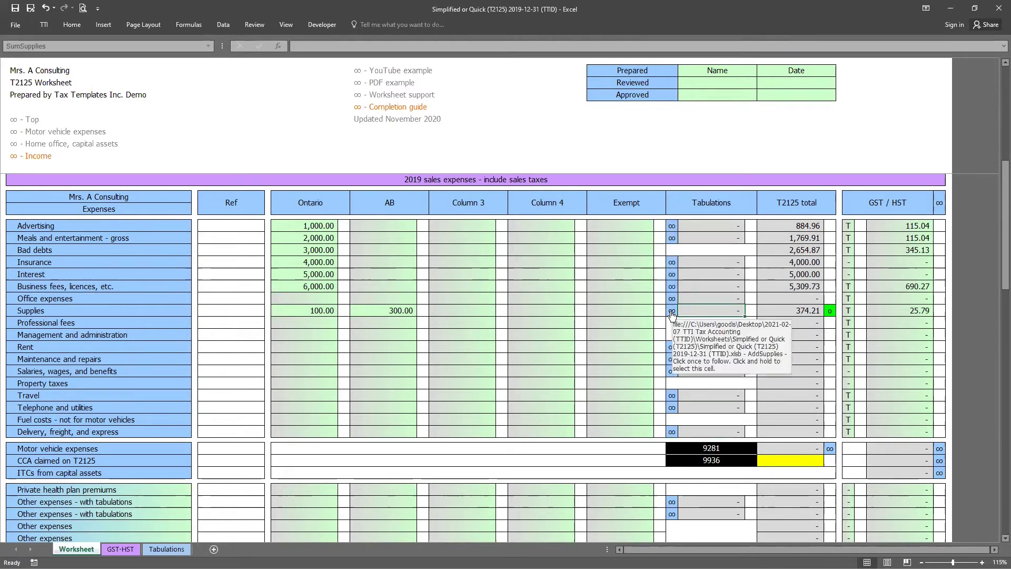
Enter daily Supplies amounts 10, 20, 30, 40, 50, 60, 30, 40, 30 for Mar 12–20
{"action": "left_click", "coordinate": [671, 310]}
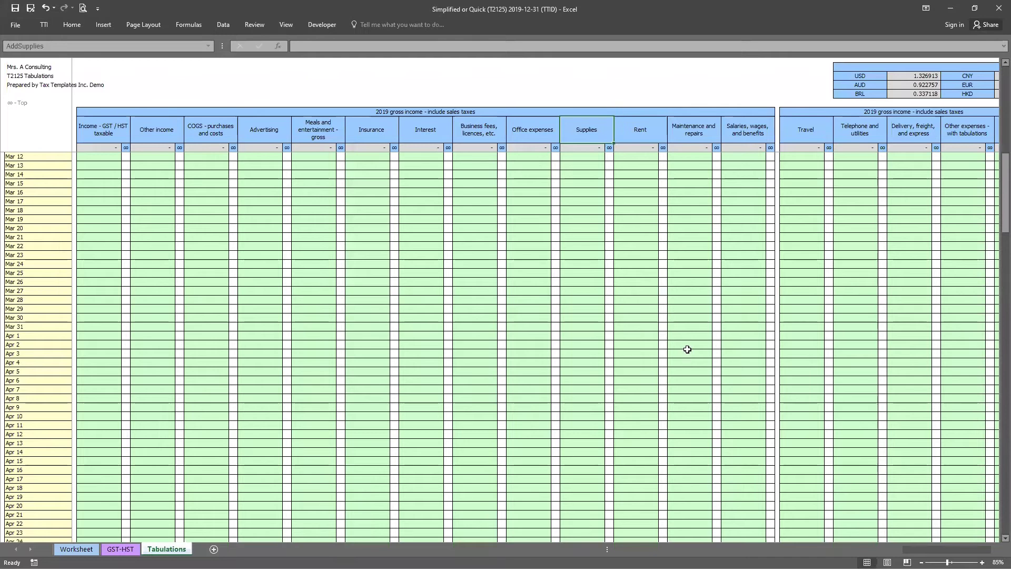
{"action": "scroll", "coordinate": [684, 340], "scroll_direction": "up", "scroll_amount": 2}
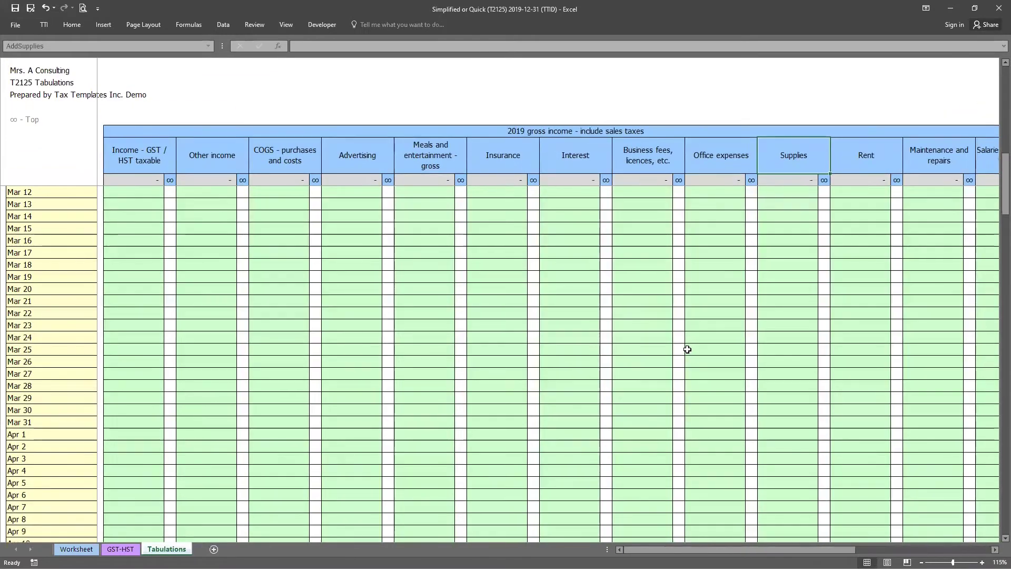
{"action": "left_click", "coordinate": [796, 192]}
{"action": "type", "text": "10"}
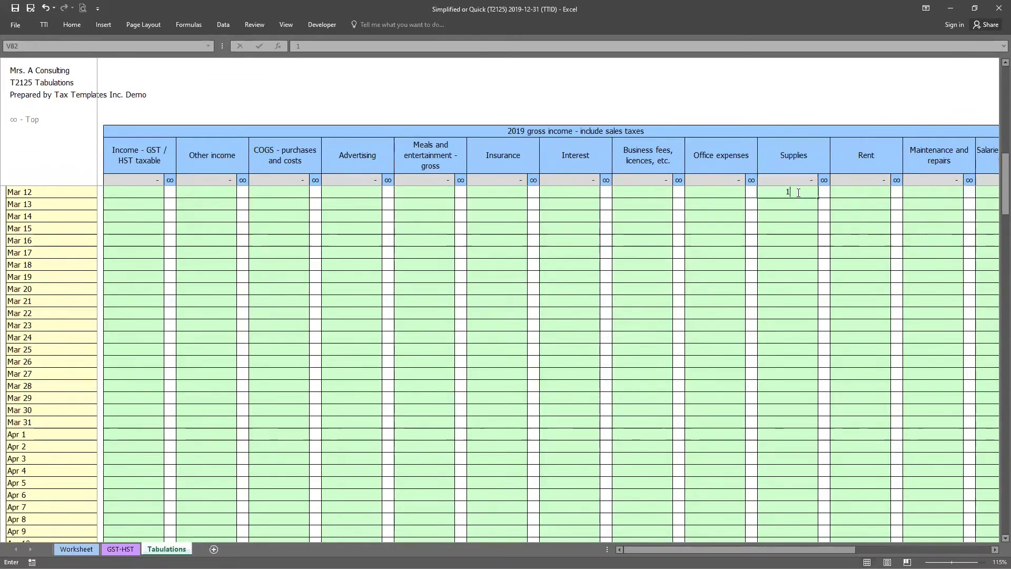
{"action": "key", "text": "Return"}
{"action": "type", "text": "20"}
{"action": "key", "text": "Return"}
{"action": "type", "text": "30"}
{"action": "key", "text": "Return"}
{"action": "type", "text": "40"}
{"action": "key", "text": "Return"}
{"action": "type", "text": "50"}
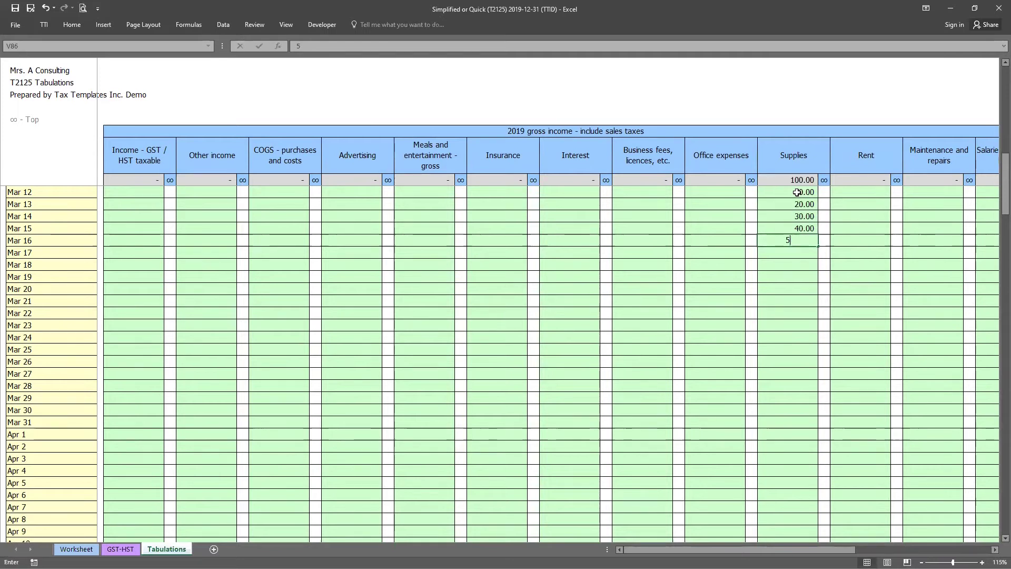
{"action": "key", "text": "Return"}
{"action": "type", "text": "60"}
{"action": "key", "text": "Return"}
{"action": "type", "text": "30"}
{"action": "key", "text": "ctrl+Return"}
{"action": "key", "text": "Return"}
{"action": "type", "text": "40"}
{"action": "key", "text": "Return"}
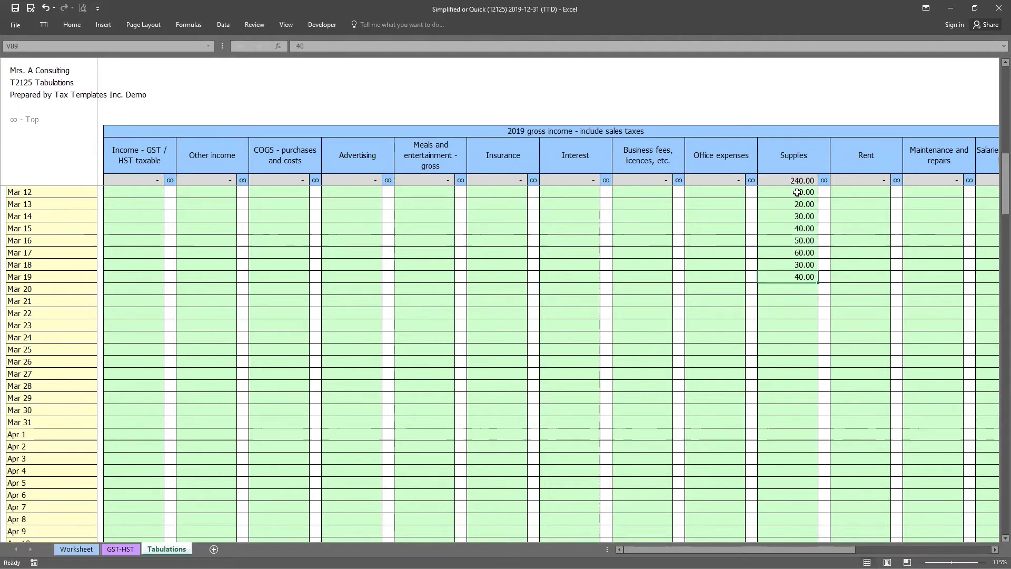
{"action": "type", "text": "30"}
{"action": "key", "text": "Return"}
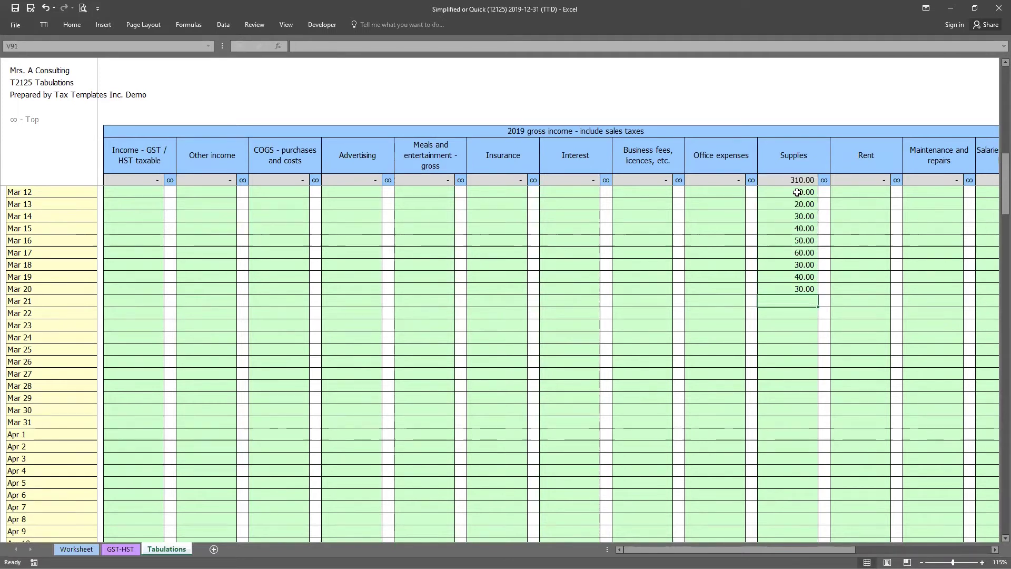
Return to the Worksheet and mark the Supplies tabulation with o
{"action": "left_click", "coordinate": [827, 184]}
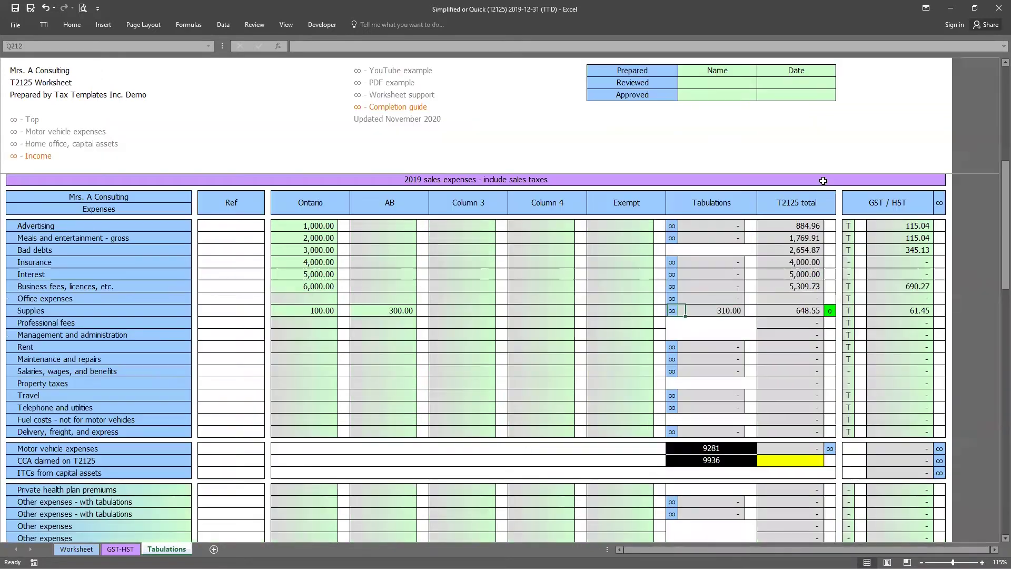
{"action": "left_click", "coordinate": [752, 310]}
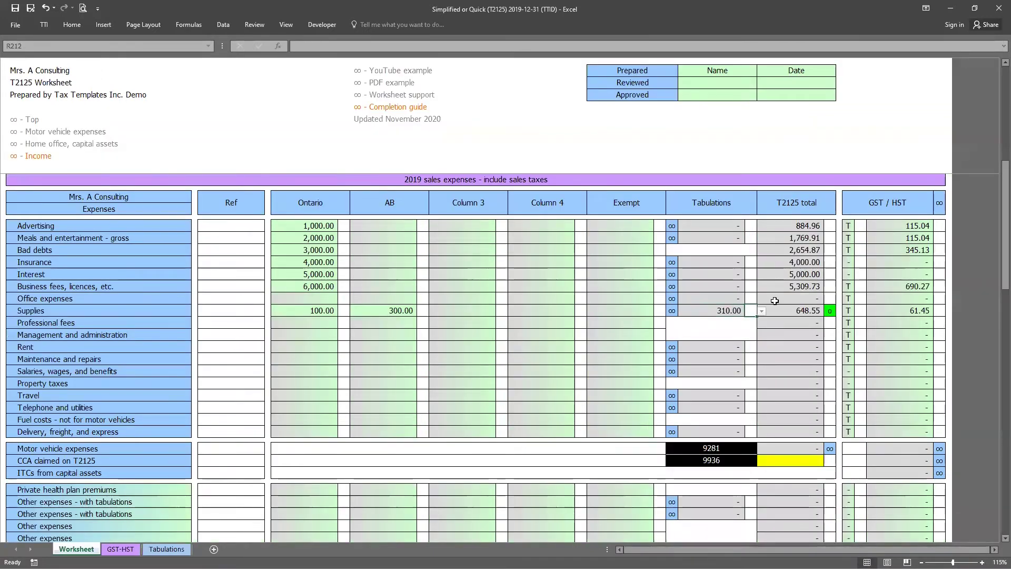
{"action": "type", "text": "o"}
{"action": "key", "text": "Return"}
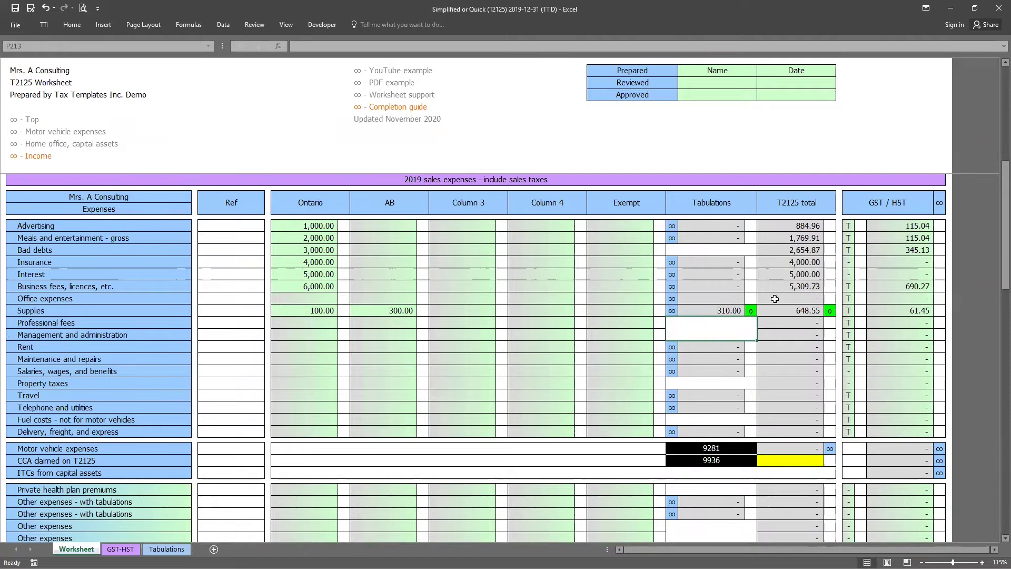
{"action": "left_click_drag", "start_coordinate": [318, 310], "coordinate": [795, 311]}
Enter 3,000 as the CCA claimed on T2125
{"action": "left_click", "coordinate": [788, 457]}
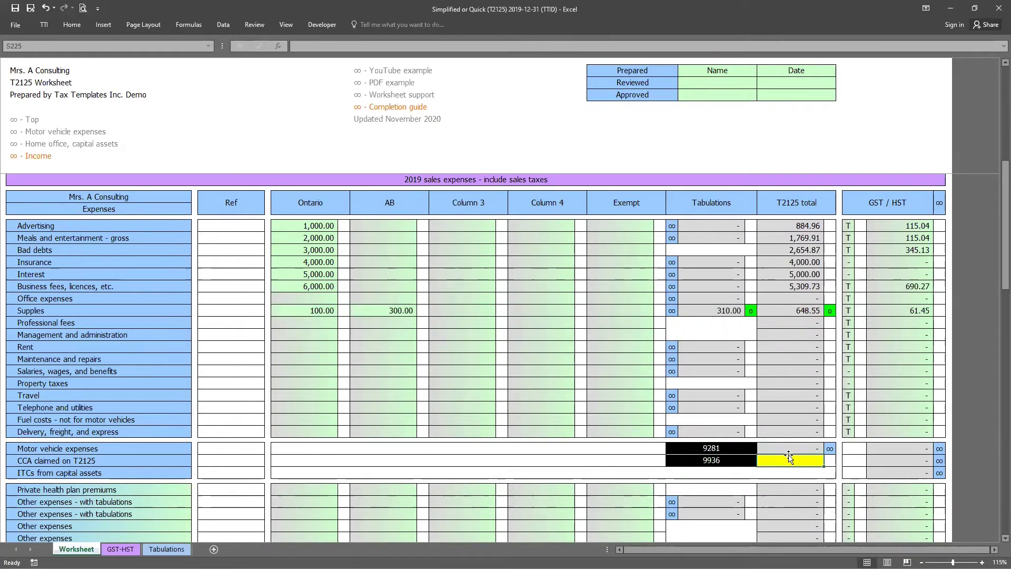
{"action": "type", "text": "3000"}
{"action": "key", "text": "Return"}
Review the expense block and the net income summary, now at 78,616.94
{"action": "left_click", "coordinate": [272, 288]}
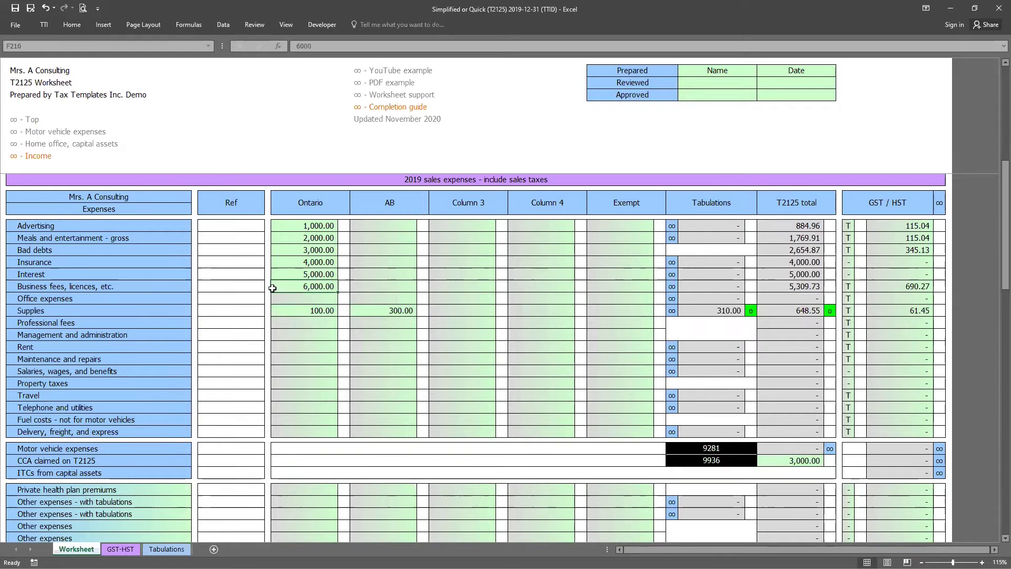
{"action": "left_click_drag", "start_coordinate": [89, 232], "coordinate": [810, 476]}
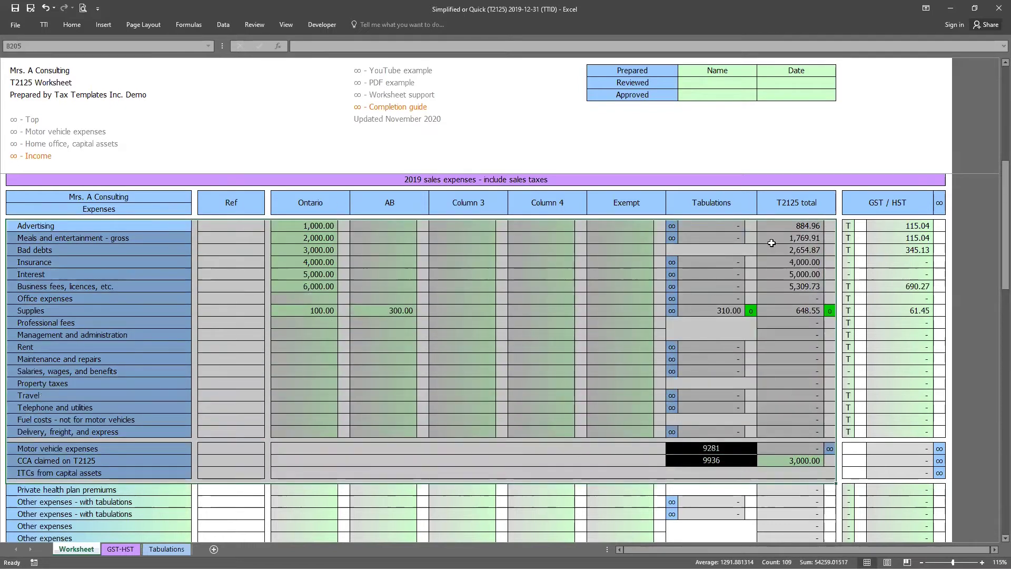
{"action": "scroll", "coordinate": [673, 426], "scroll_direction": "down", "scroll_amount": 2}
{"action": "scroll", "coordinate": [674, 435], "scroll_direction": "down", "scroll_amount": 3}
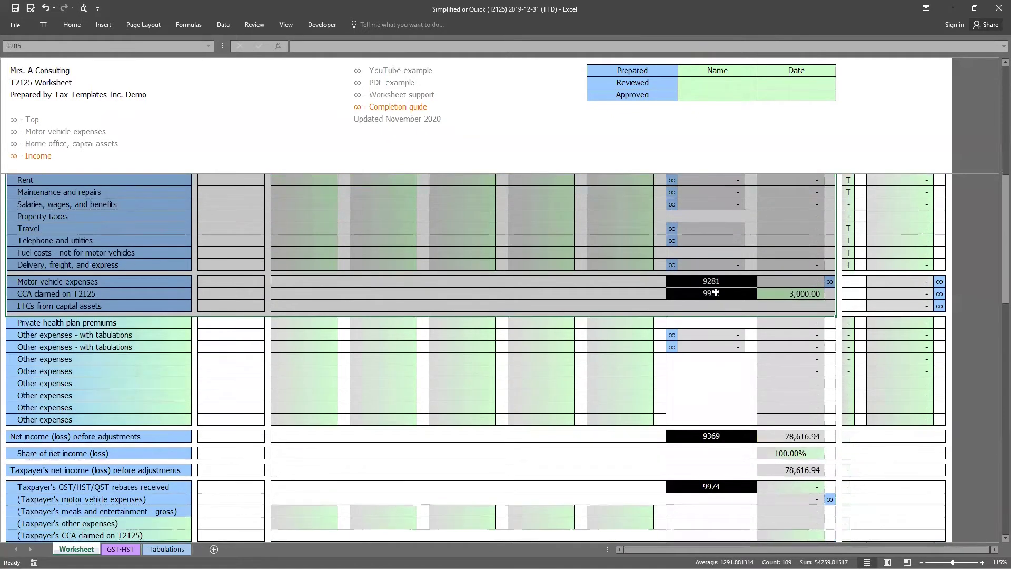
{"action": "left_click_drag", "start_coordinate": [711, 281], "coordinate": [715, 293]}
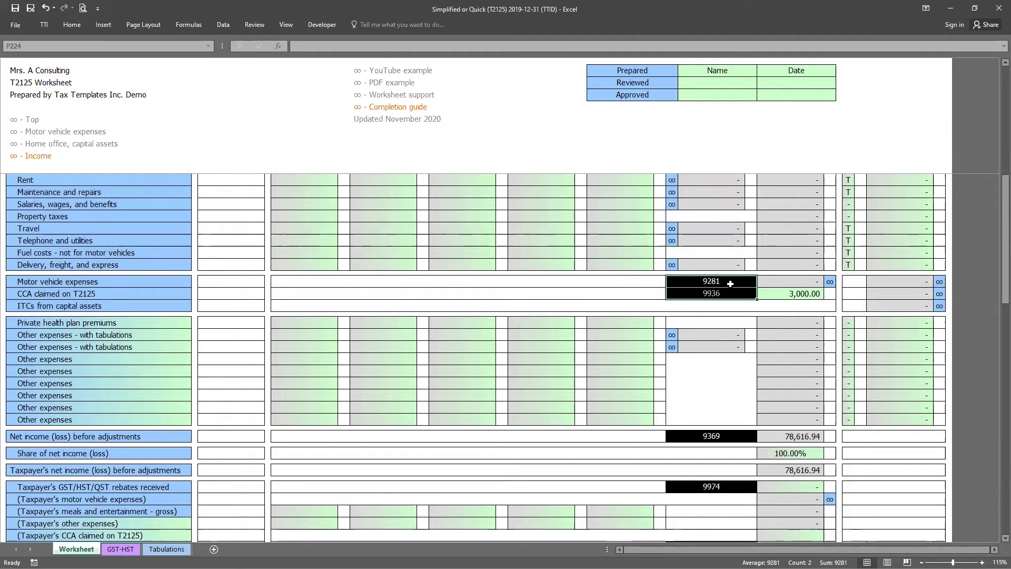
{"action": "scroll", "coordinate": [725, 293], "scroll_direction": "down", "scroll_amount": 3}
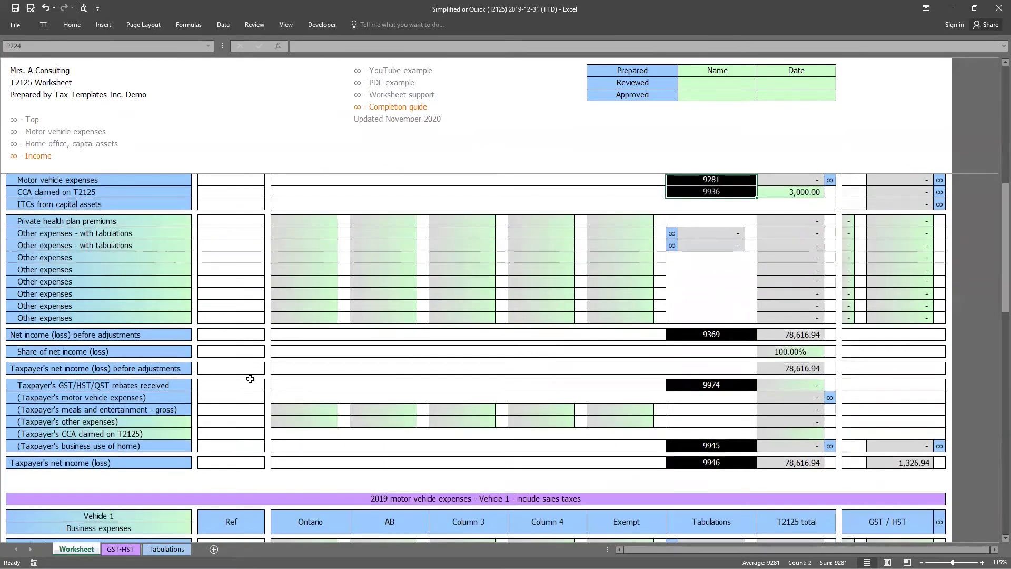
{"action": "left_click", "coordinate": [245, 368]}
{"action": "left_click_drag", "start_coordinate": [70, 338], "coordinate": [898, 463]}
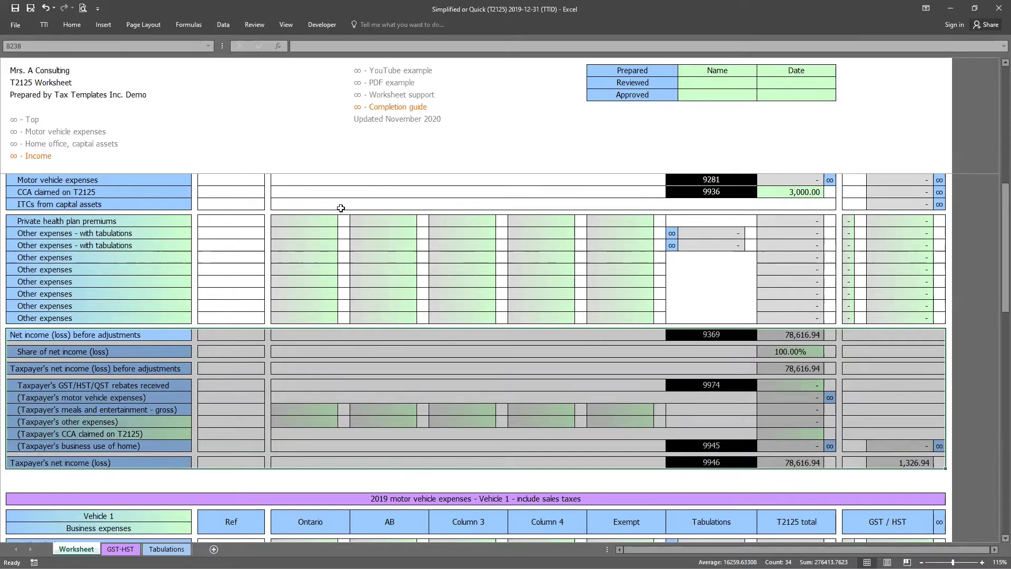
{"action": "scroll", "coordinate": [336, 300], "scroll_direction": "down", "scroll_amount": 5}
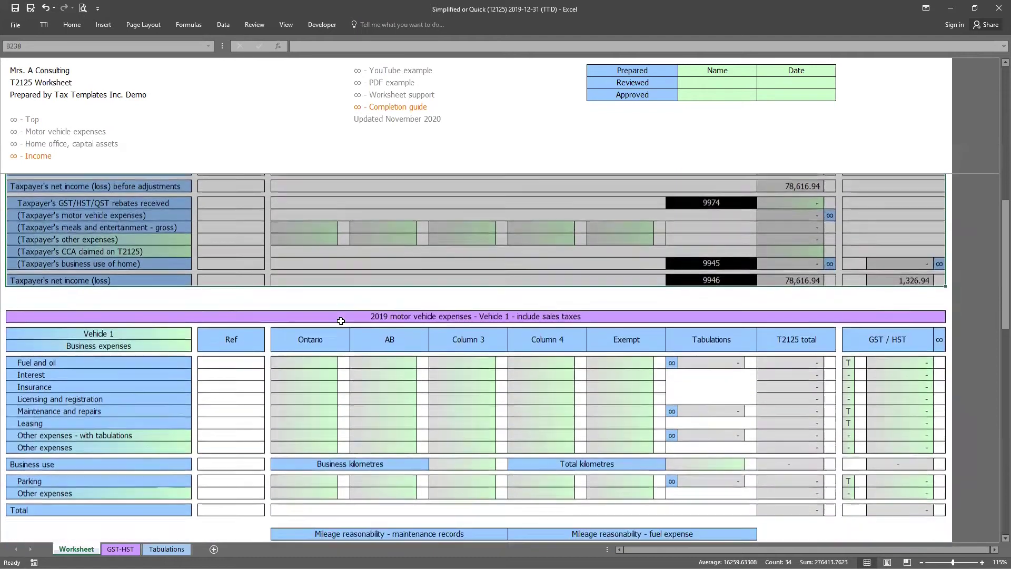
{"action": "scroll", "coordinate": [341, 321], "scroll_direction": "down", "scroll_amount": 4}
Enter 10,000.00 for fuel and oil and 3,000.00 for insurance in Vehicle 1's expenses
{"action": "left_click", "coordinate": [247, 261]}
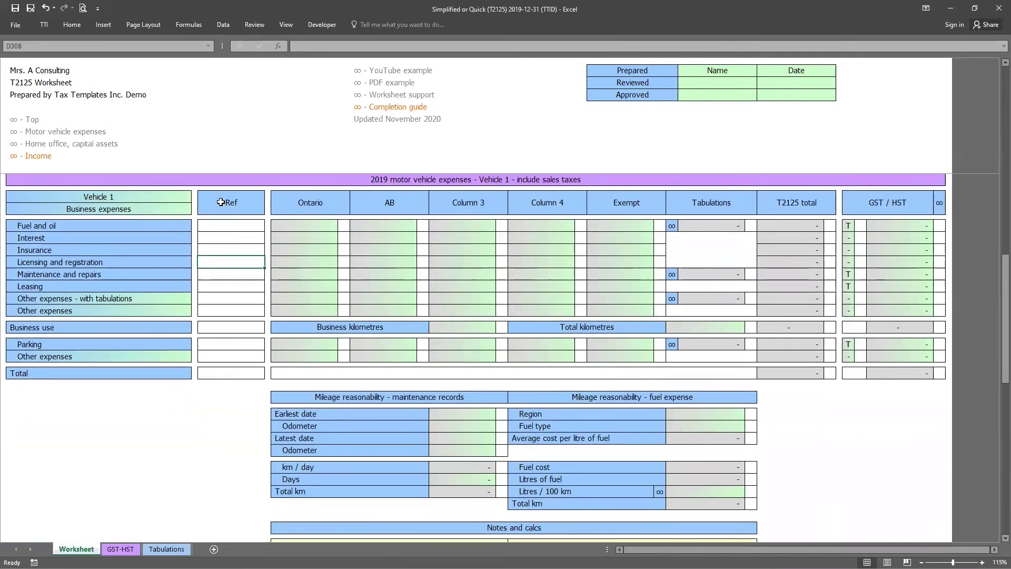
{"action": "left_click", "coordinate": [317, 225]}
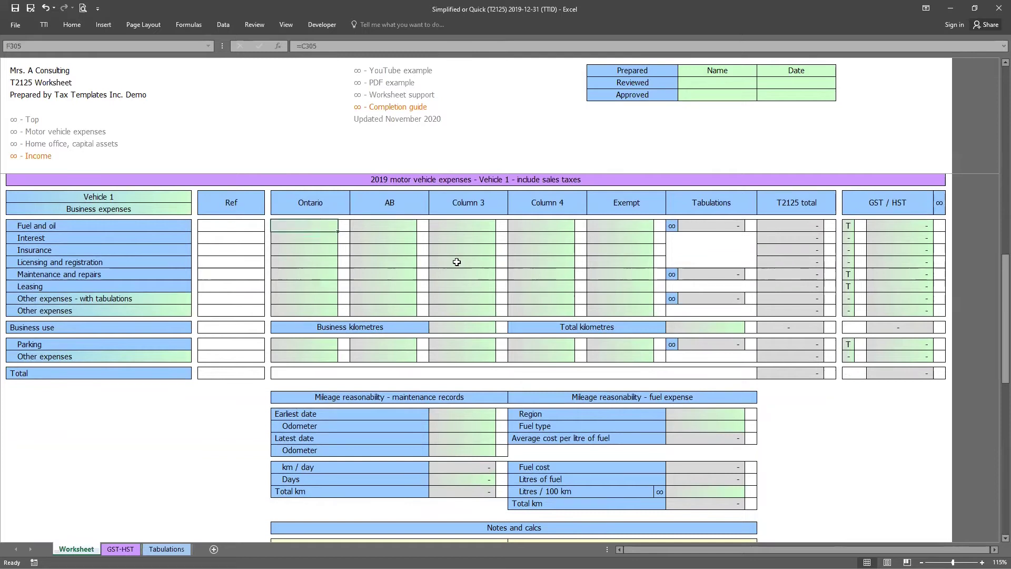
{"action": "type", "text": "10000"}
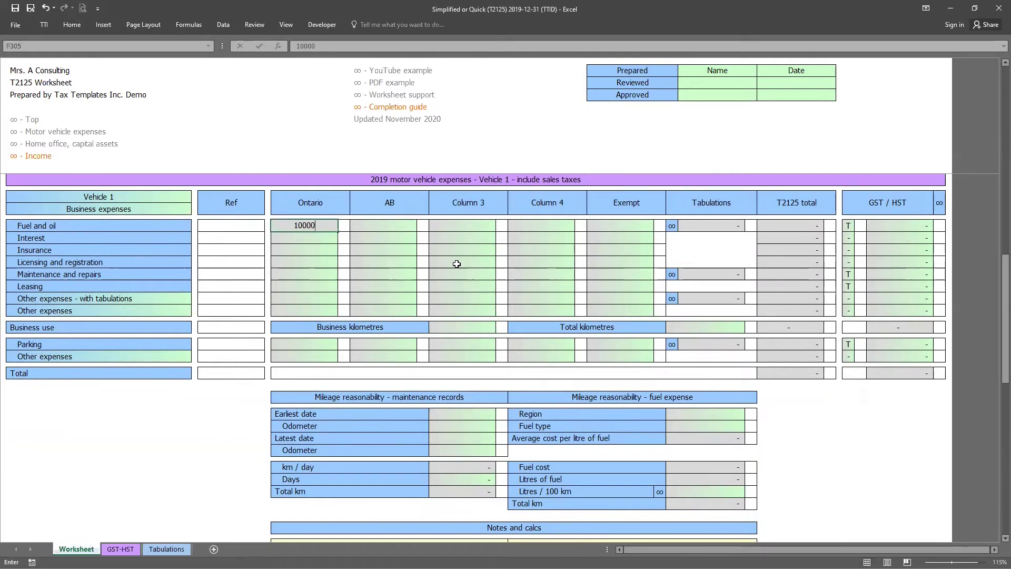
{"action": "key", "text": "Return"}
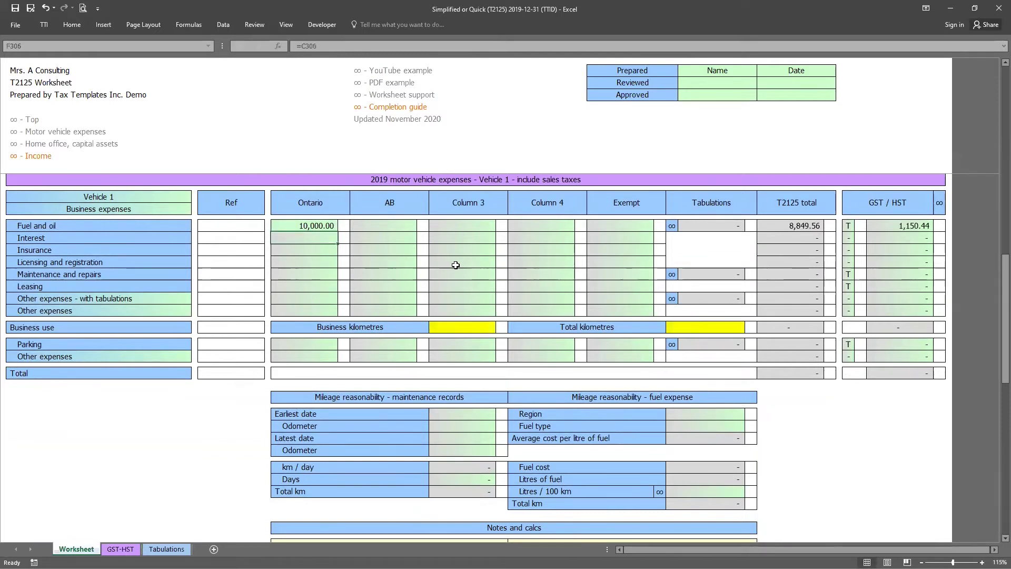
{"action": "left_click", "coordinate": [306, 249]}
{"action": "type", "text": "3000"}
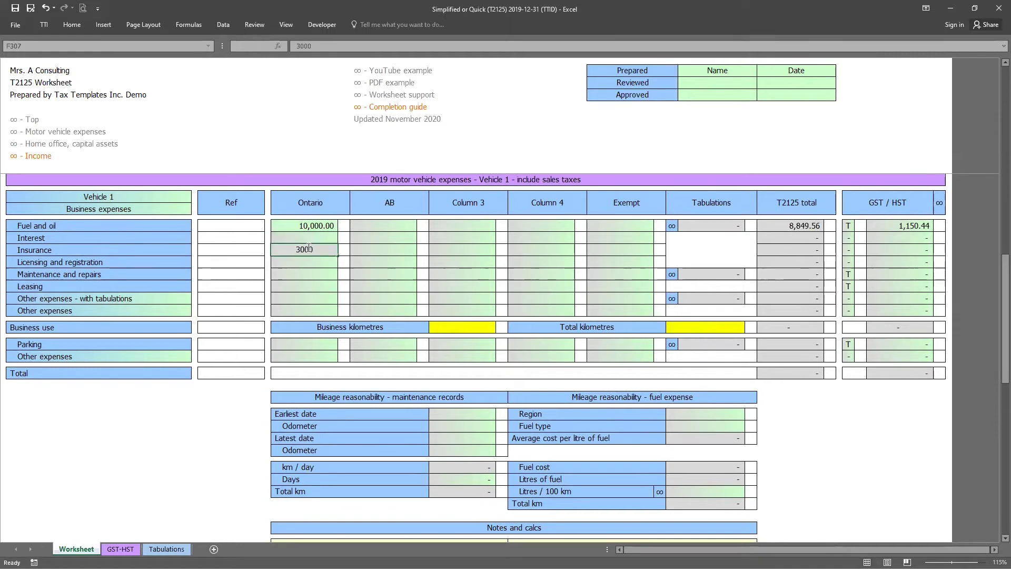
{"action": "key", "text": "Return"}
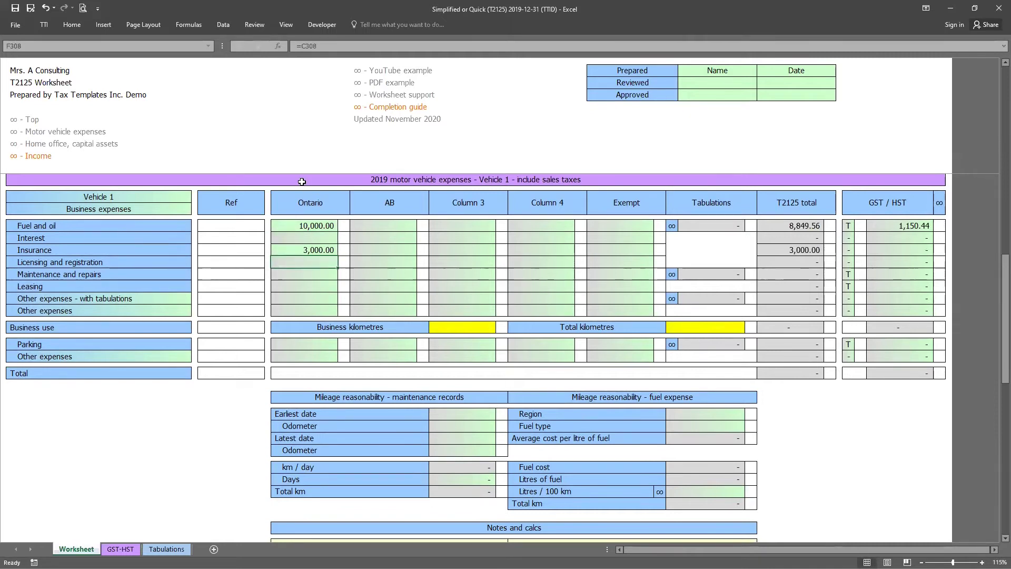
Set Vehicle 1 business kilometres to 300 and total kilometres to 500, giving 60.00% business use
{"action": "left_click_drag", "start_coordinate": [301, 181], "coordinate": [470, 327]}
{"action": "left_click", "coordinate": [471, 327]}
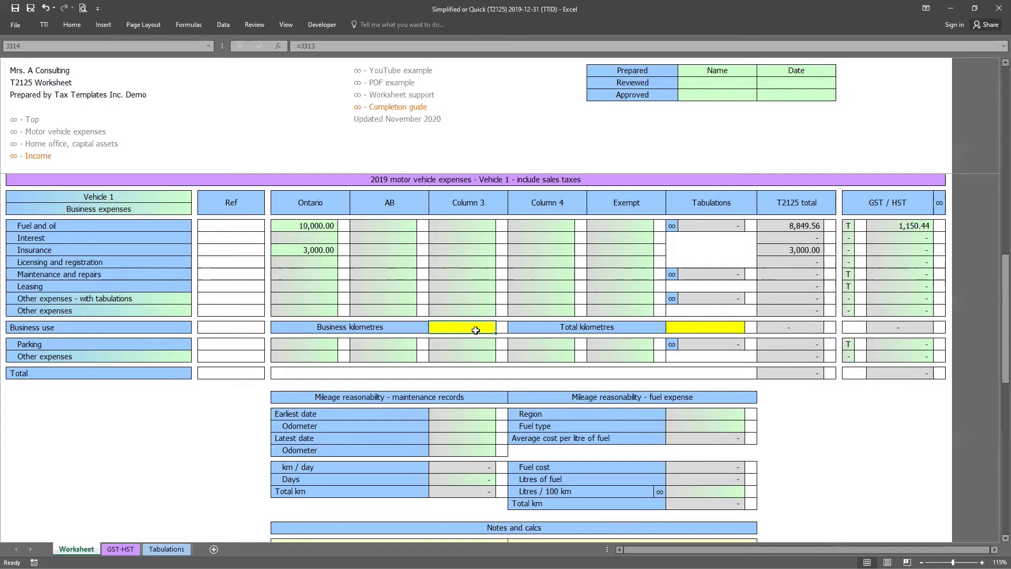
{"action": "type", "text": "300"}
{"action": "key", "text": "Return"}
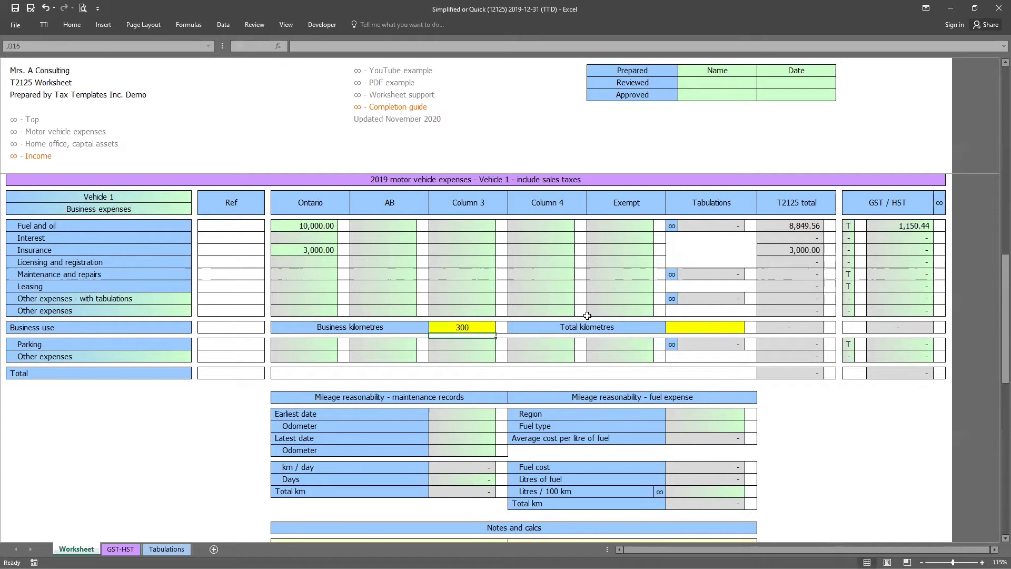
{"action": "left_click", "coordinate": [698, 326]}
{"action": "type", "text": "500"}
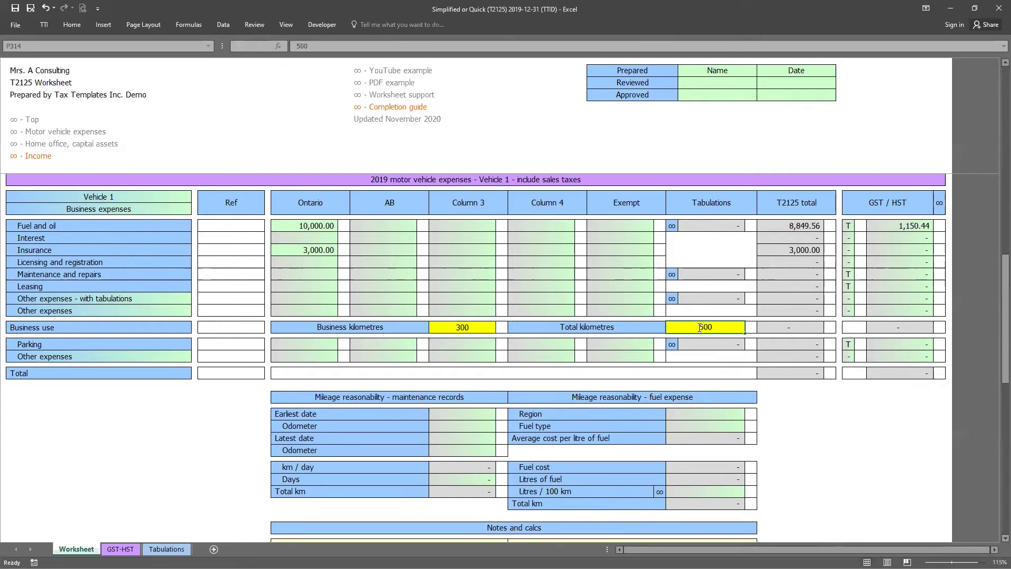
{"action": "key", "text": "Return"}
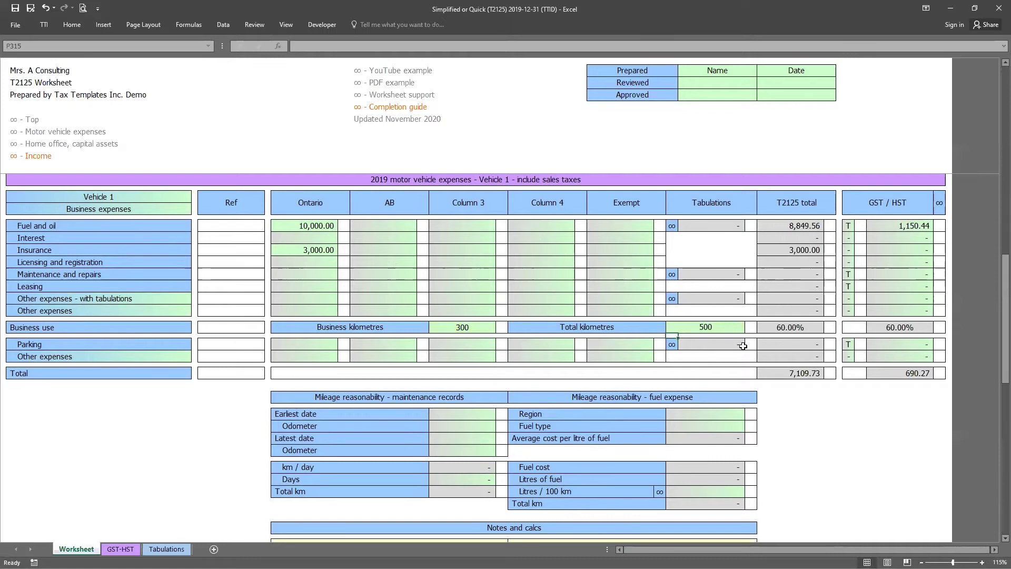
Mark the expense total and GST/HST total as checked with o, ending back on Worksheet
{"action": "left_click", "coordinate": [831, 373]}
{"action": "type", "text": "o"}
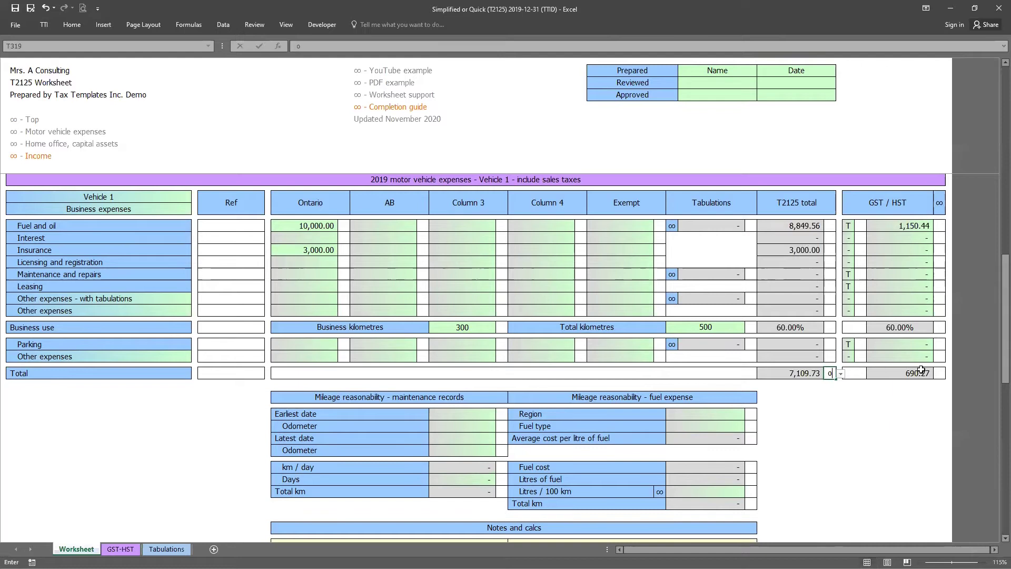
{"action": "key", "text": "Tab"}
{"action": "type", "text": "o"}
{"action": "left_click", "coordinate": [670, 300]}
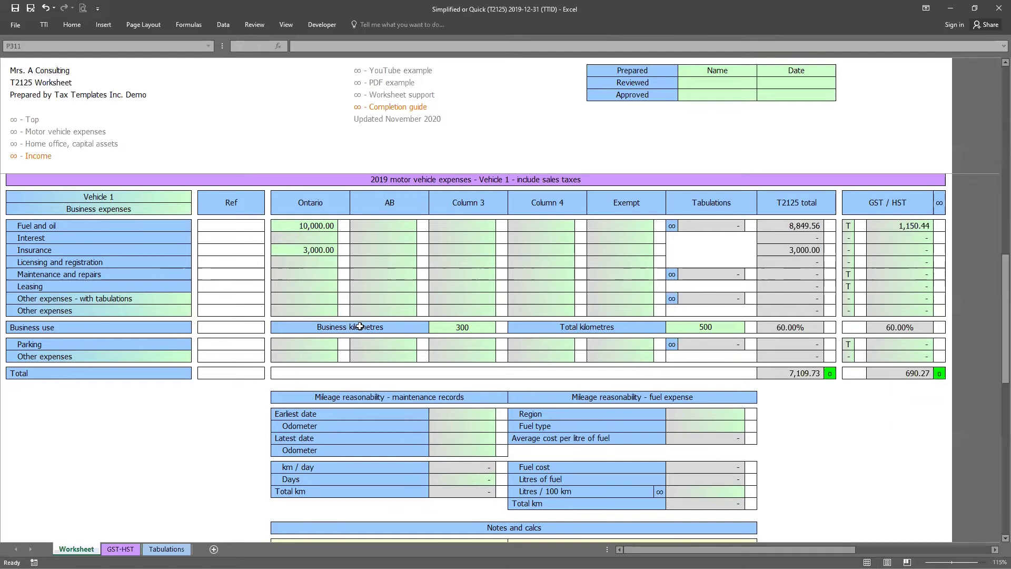
{"action": "left_click", "coordinate": [79, 548]}
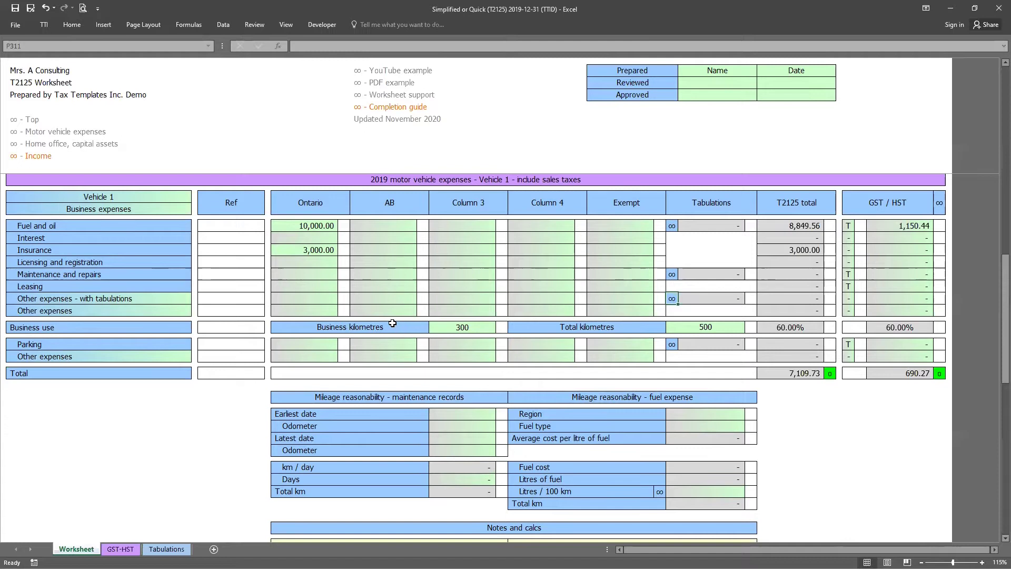
Read the notes on the mileage reasonability and maintenance-records tables
{"action": "scroll", "coordinate": [438, 338], "scroll_direction": "down", "scroll_amount": 1}
{"action": "scroll", "coordinate": [442, 339], "scroll_direction": "up", "scroll_amount": 1}
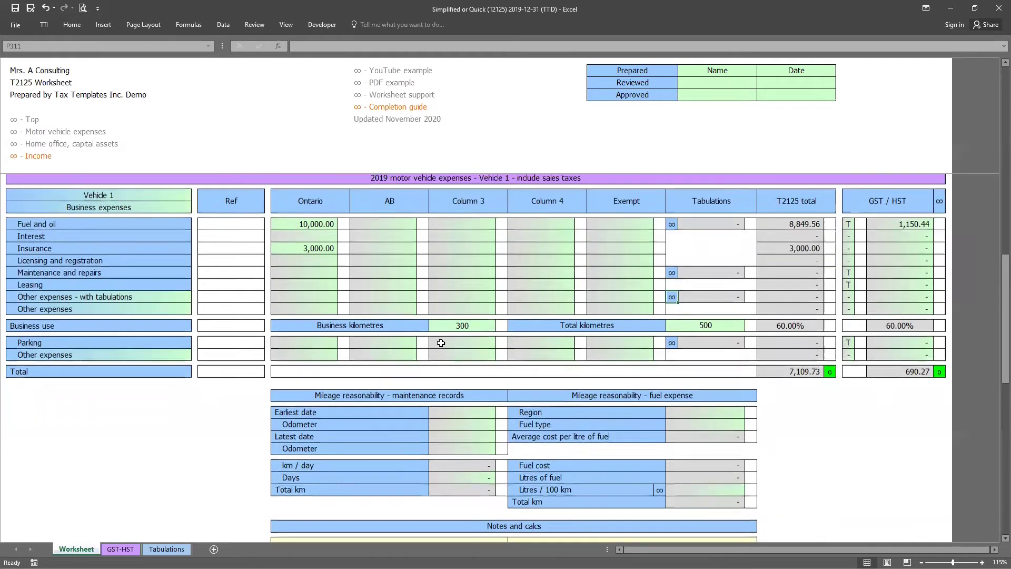
{"action": "left_click_drag", "start_coordinate": [392, 398], "coordinate": [508, 487]}
{"action": "left_click", "coordinate": [491, 490]}
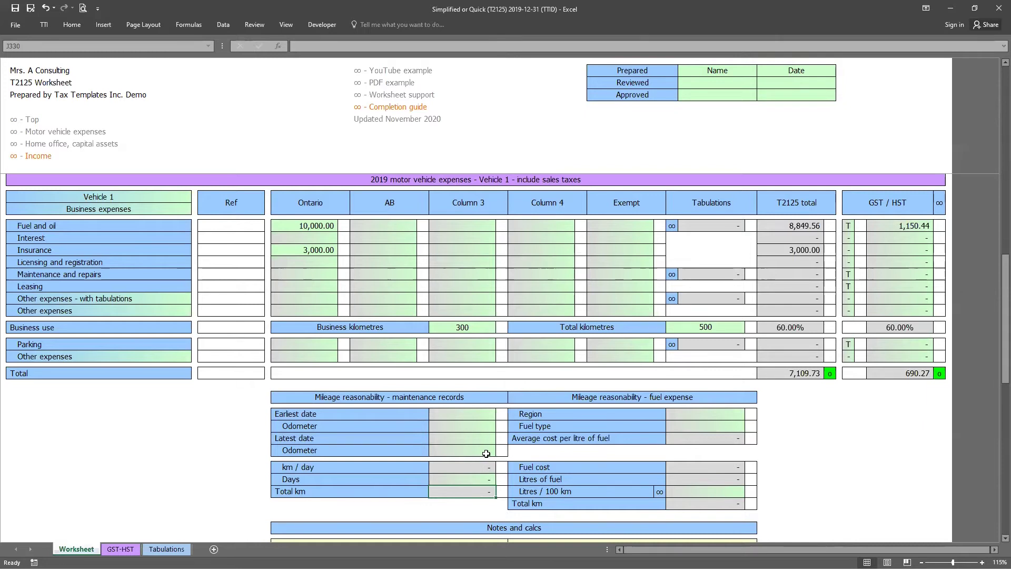
{"action": "scroll", "coordinate": [485, 453], "scroll_direction": "down", "scroll_amount": 1}
{"action": "scroll", "coordinate": [505, 456], "scroll_direction": "up", "scroll_amount": 1}
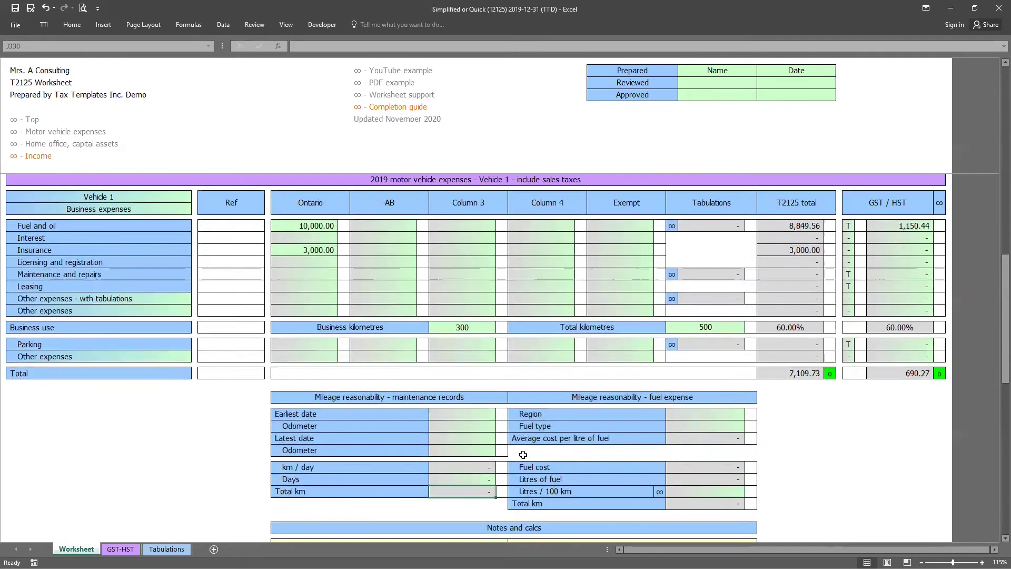
{"action": "scroll", "coordinate": [443, 458], "scroll_direction": "down", "scroll_amount": 1}
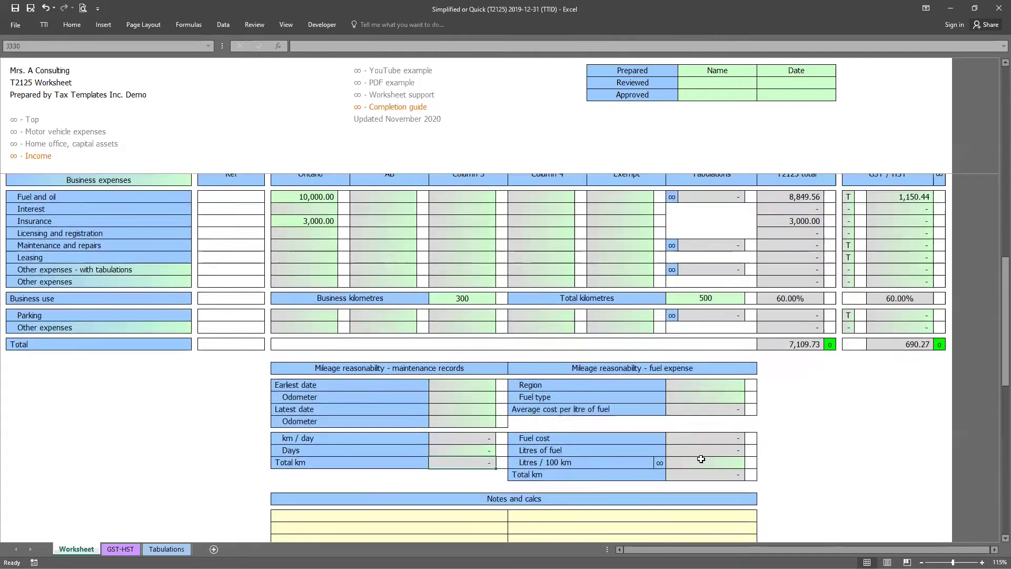
{"action": "left_click_drag", "start_coordinate": [753, 472], "coordinate": [523, 398]}
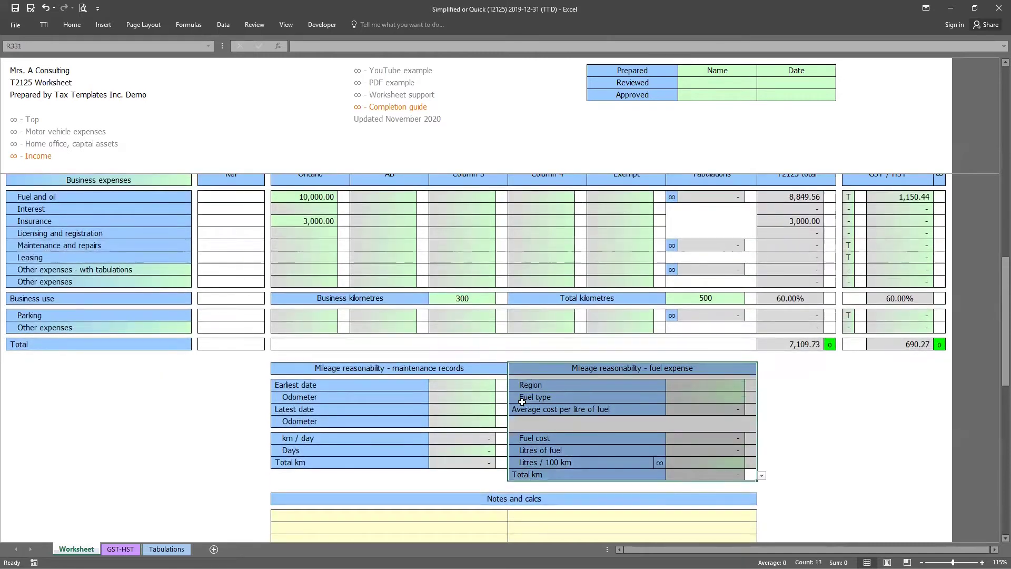
{"action": "left_click_drag", "start_coordinate": [501, 474], "coordinate": [289, 374]}
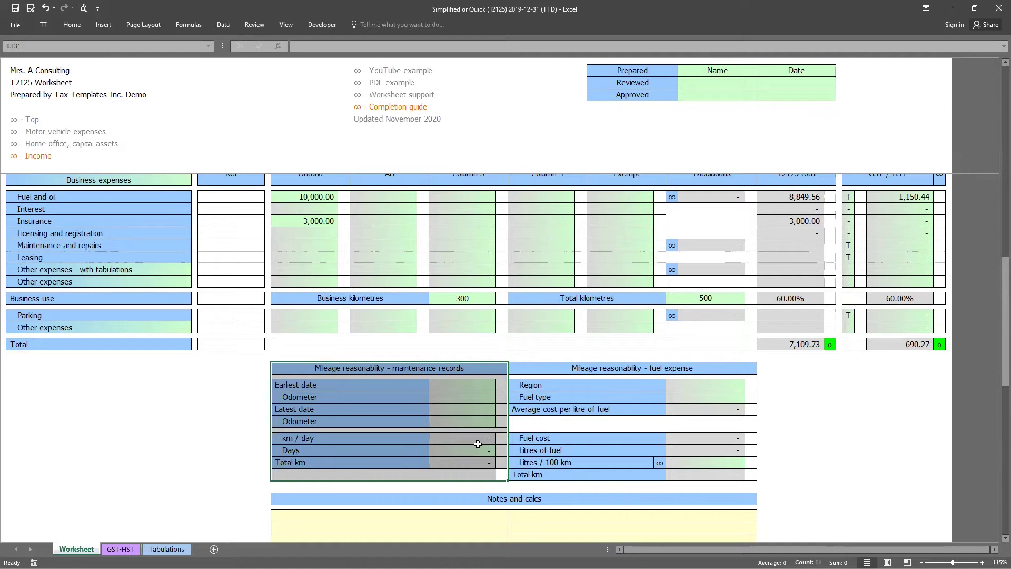
Put an x beside Earliest date and beside Latest date in the maintenance records
{"action": "left_click", "coordinate": [502, 385]}
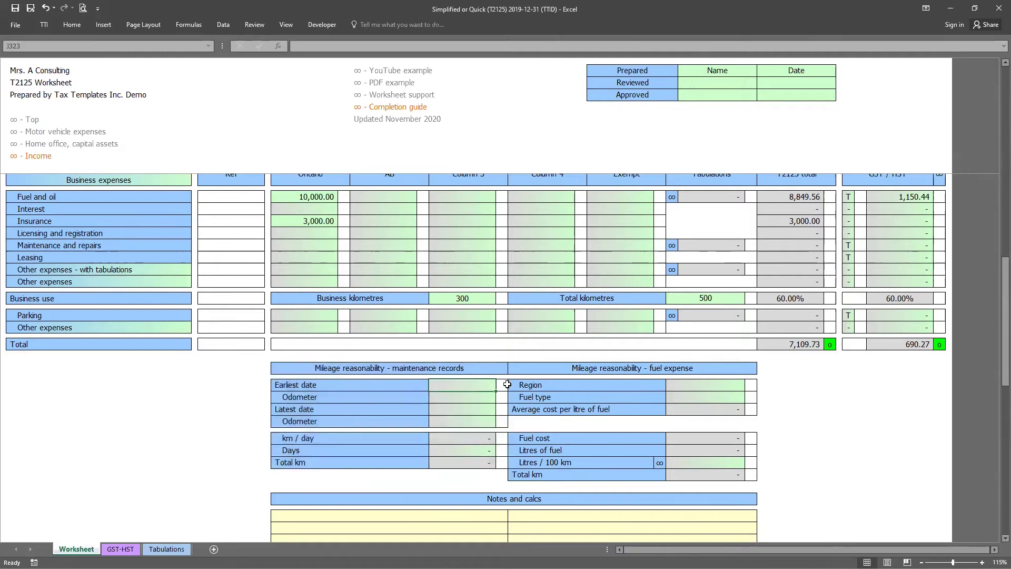
{"action": "type", "text": "x"}
{"action": "left_click", "coordinate": [504, 408]}
{"action": "type", "text": "x"}
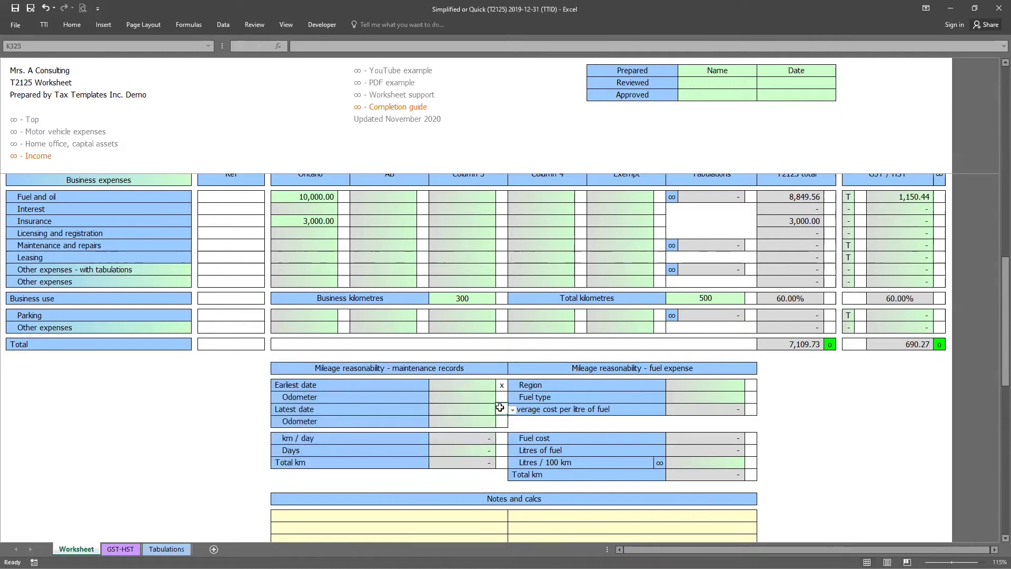
{"action": "left_click", "coordinate": [458, 406]}
Review the notes on the maintenance-records and fuel-expense blocks
{"action": "left_click_drag", "start_coordinate": [462, 386], "coordinate": [470, 420]}
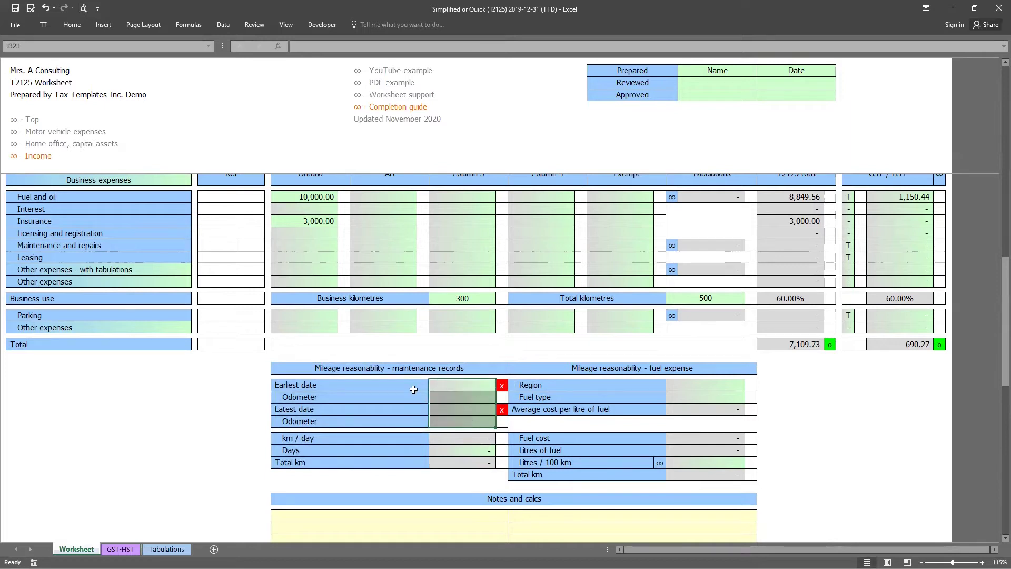
{"action": "left_click_drag", "start_coordinate": [376, 374], "coordinate": [472, 464]}
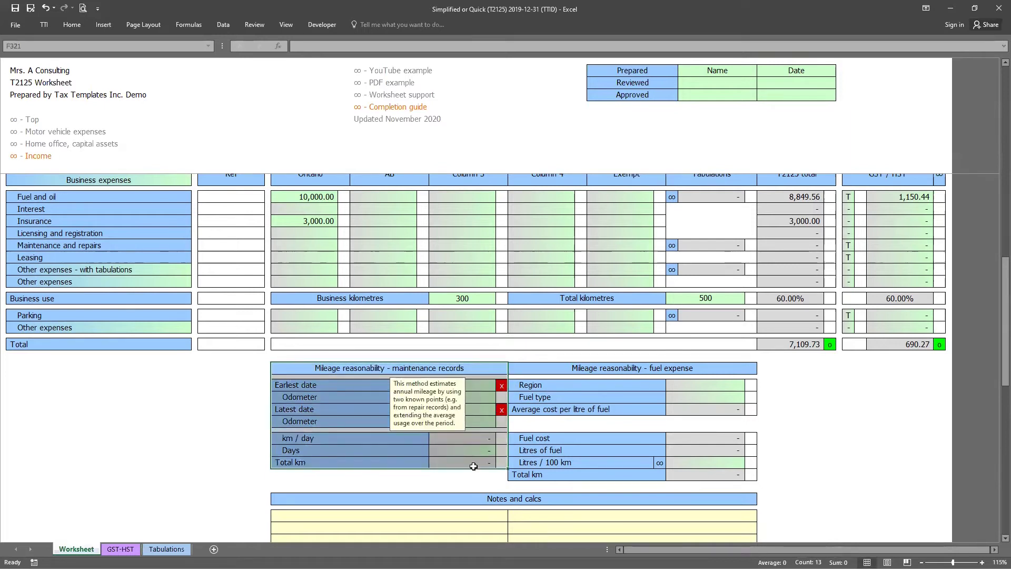
{"action": "left_click", "coordinate": [332, 415]}
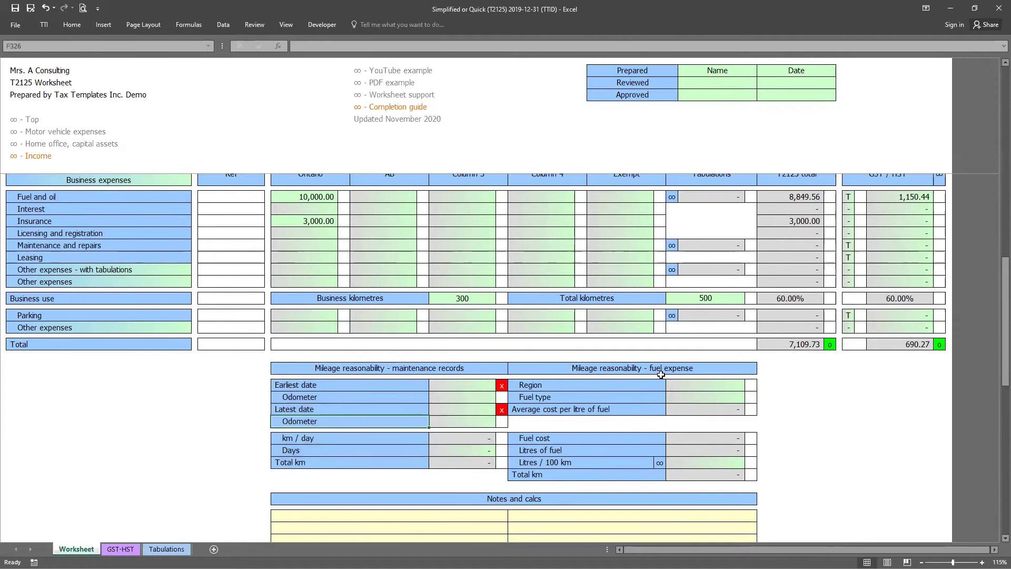
{"action": "left_click_drag", "start_coordinate": [659, 369], "coordinate": [695, 462]}
{"action": "left_click", "coordinate": [659, 462]}
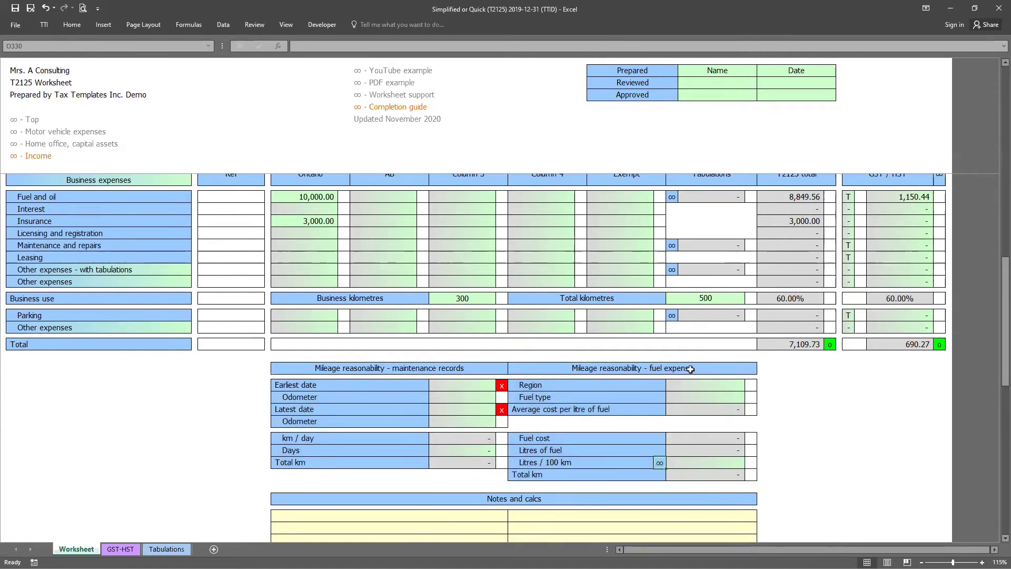
{"action": "left_click_drag", "start_coordinate": [690, 368], "coordinate": [706, 471]}
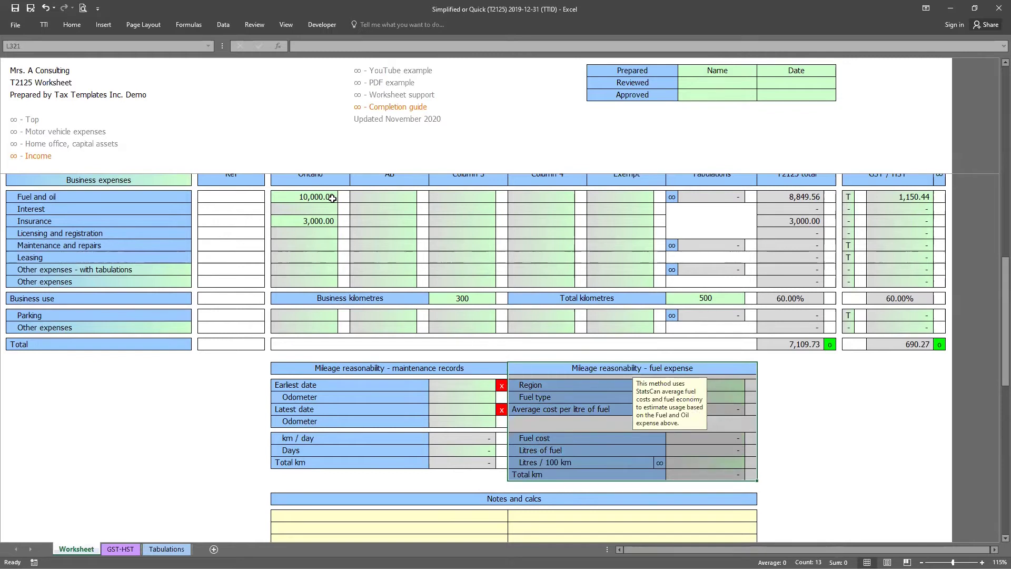
Choose AB - Calgary as the region and Regular as the fuel type for the fuel estimate
{"action": "left_click", "coordinate": [706, 385]}
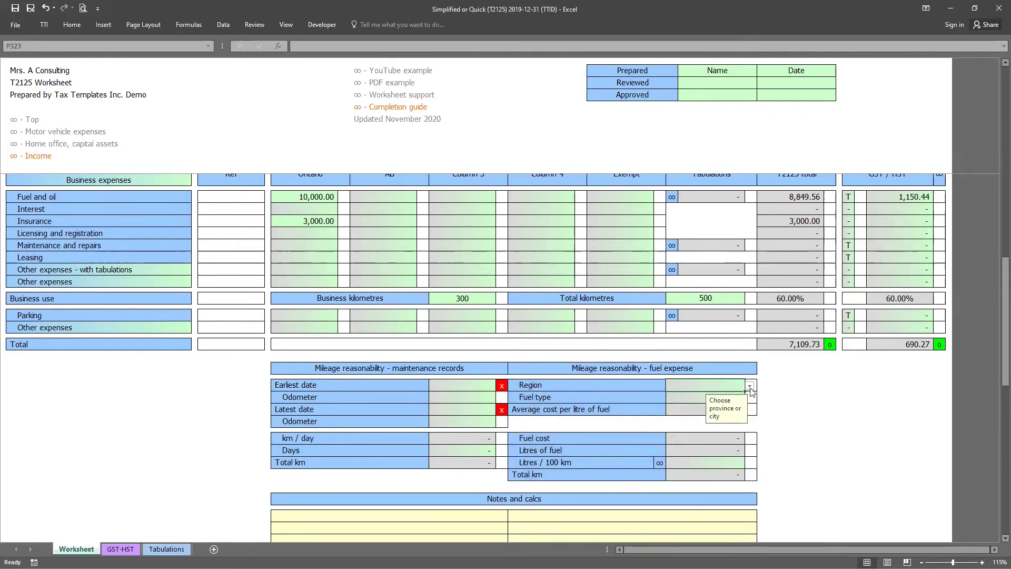
{"action": "left_click", "coordinate": [750, 386]}
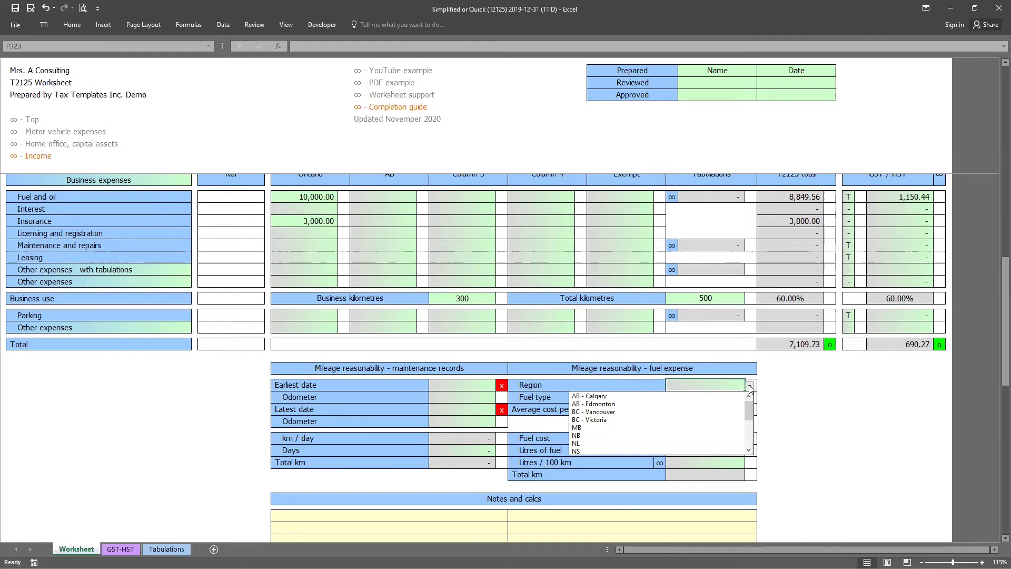
{"action": "left_click", "coordinate": [661, 395]}
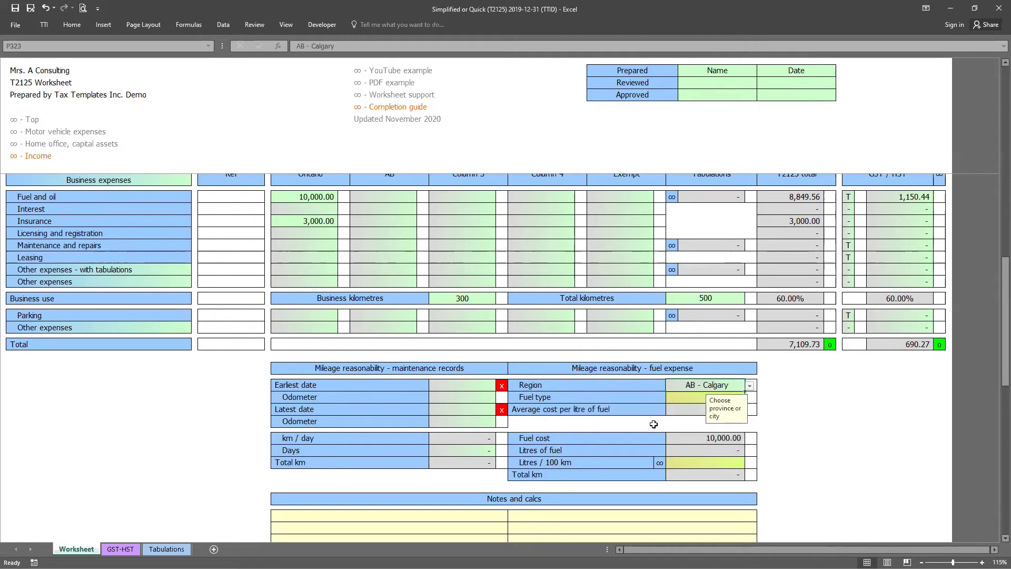
{"action": "key", "text": "Return"}
{"action": "left_click", "coordinate": [750, 399]}
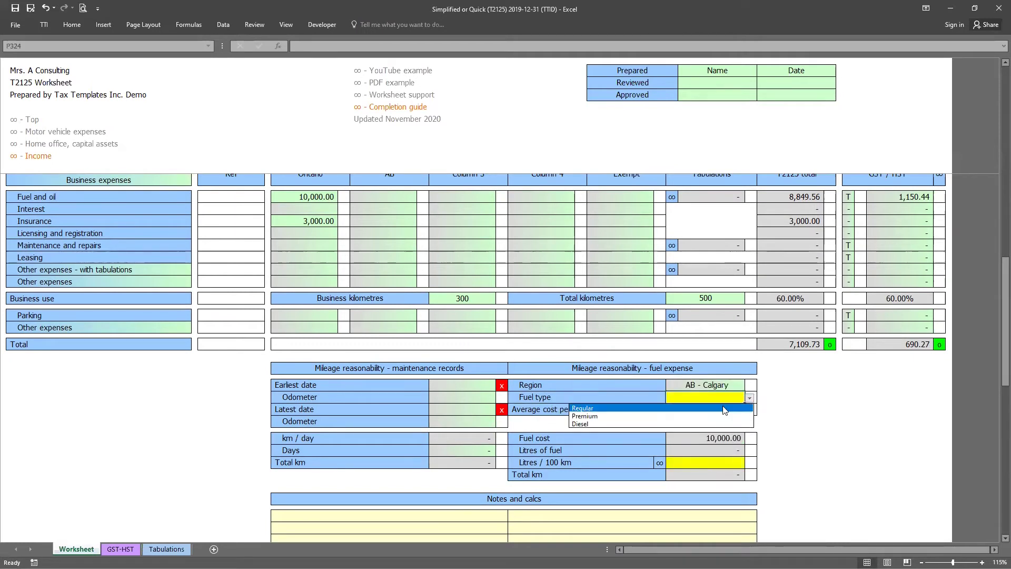
{"action": "left_click", "coordinate": [683, 409]}
{"action": "key", "text": "Return"}
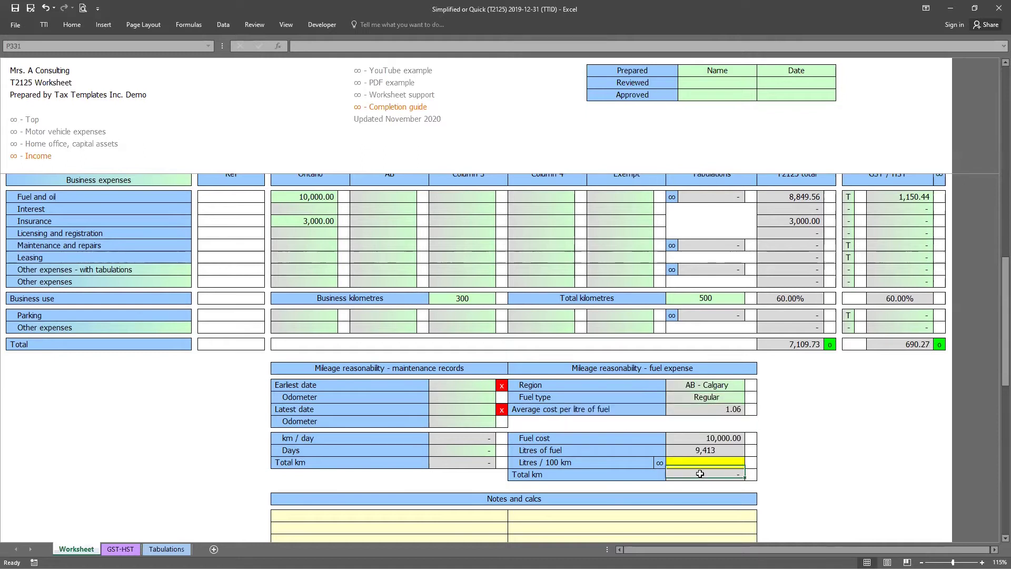
Set Litres / 100 km to 10.00, giving a Total km of 94,130
{"action": "left_click_drag", "start_coordinate": [590, 461], "coordinate": [747, 464]}
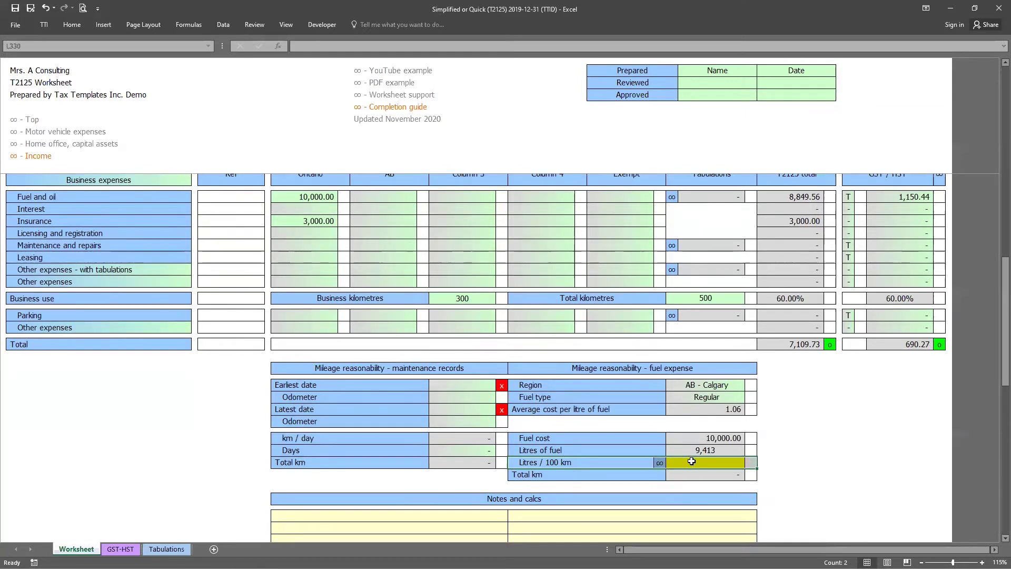
{"action": "left_click", "coordinate": [691, 461]}
{"action": "type", "text": "10"}
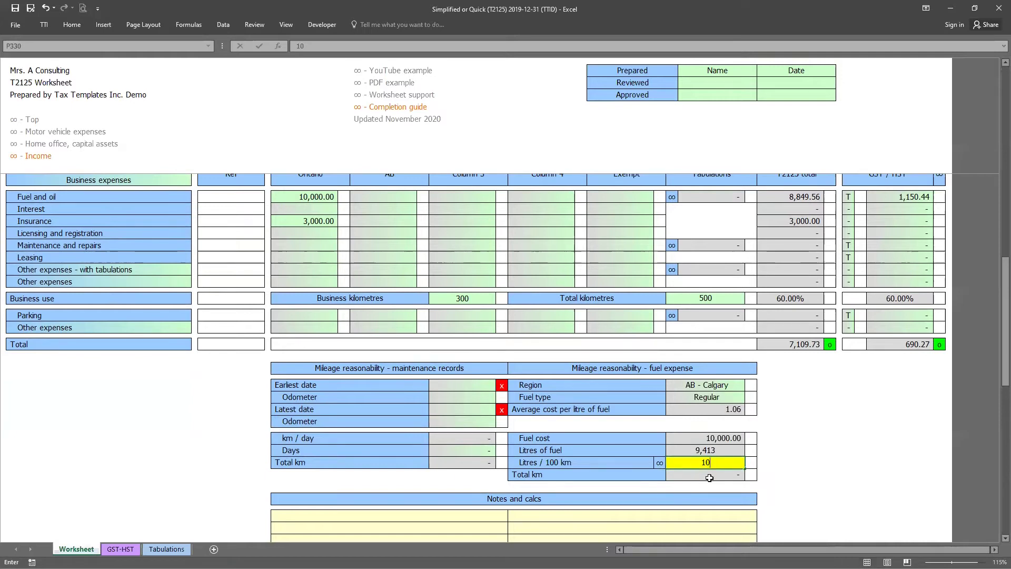
{"action": "key", "text": "Return"}
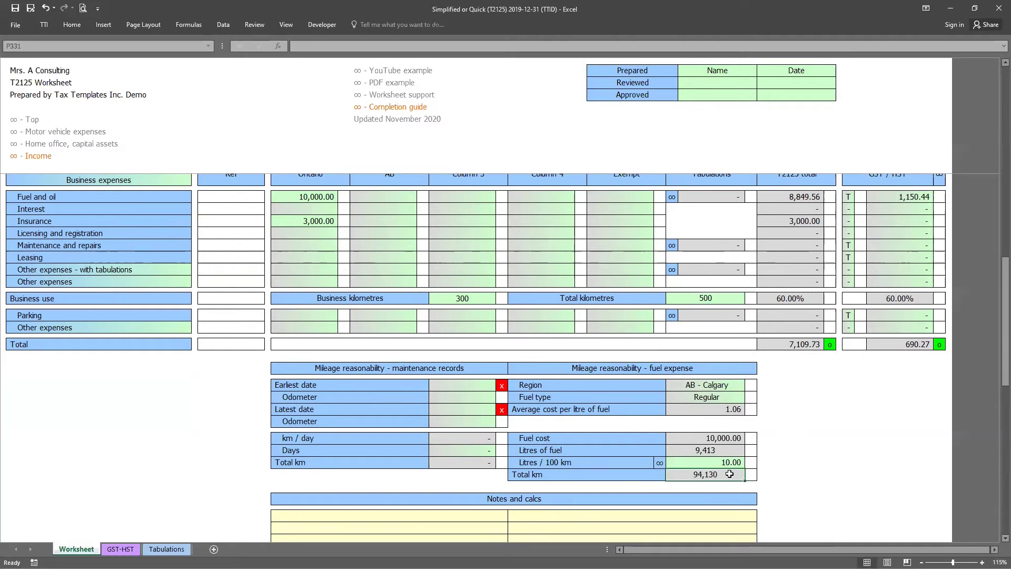
Link Total kilometres to the fuel estimate's Total km of 94,130
{"action": "left_click", "coordinate": [706, 299]}
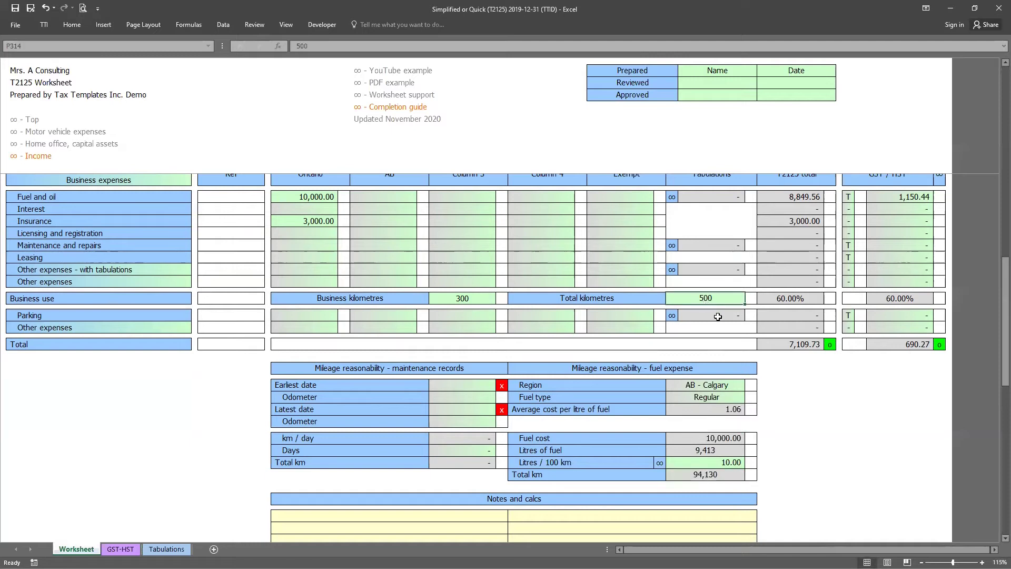
{"action": "type", "text": "="}
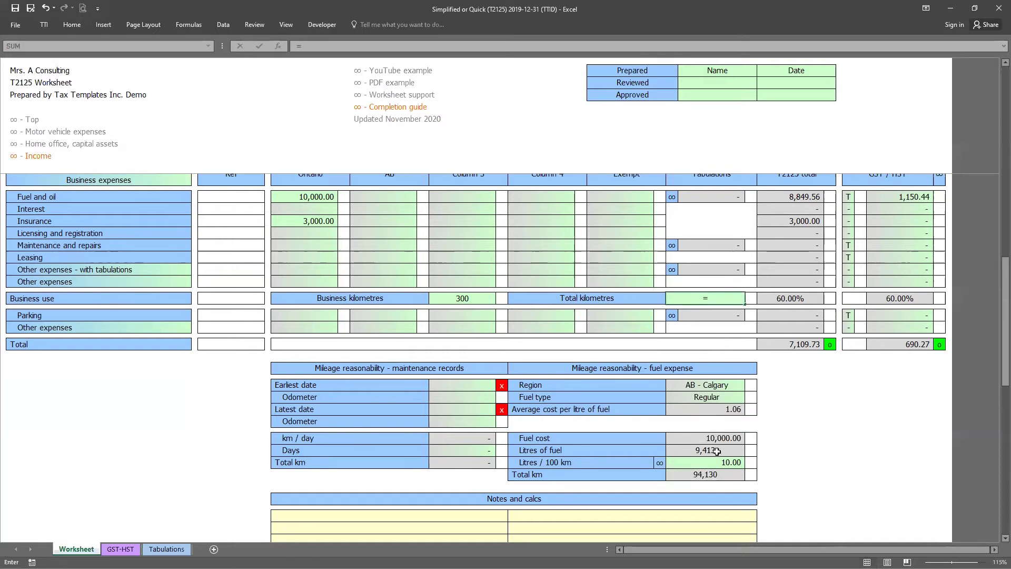
{"action": "left_click", "coordinate": [713, 472]}
{"action": "key", "text": "Return"}
Make Business kilometres a formula of Total kilometres *.75, giving 75.00% business use
{"action": "left_click", "coordinate": [471, 297]}
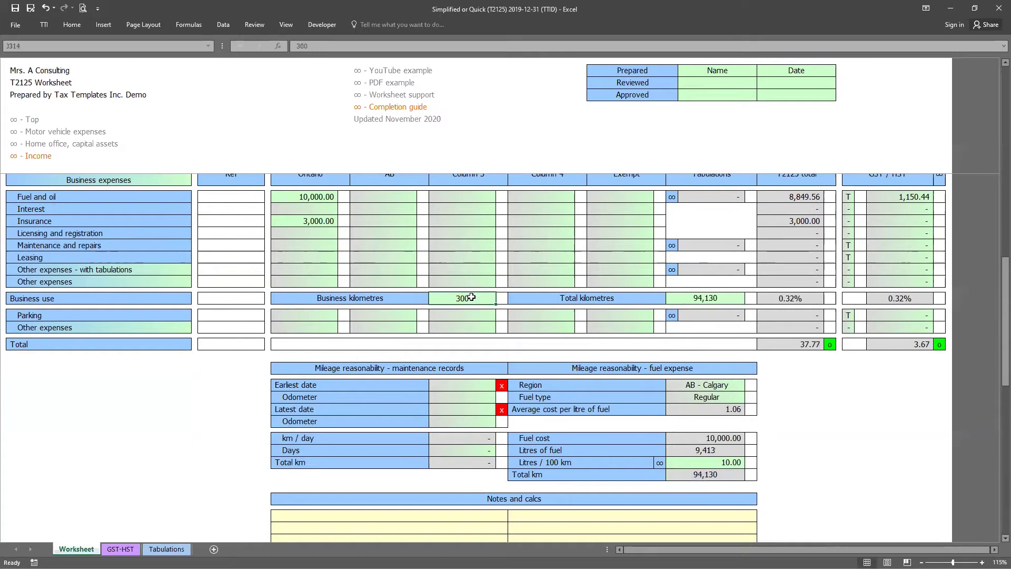
{"action": "type", "text": "="}
{"action": "left_click", "coordinate": [696, 298]}
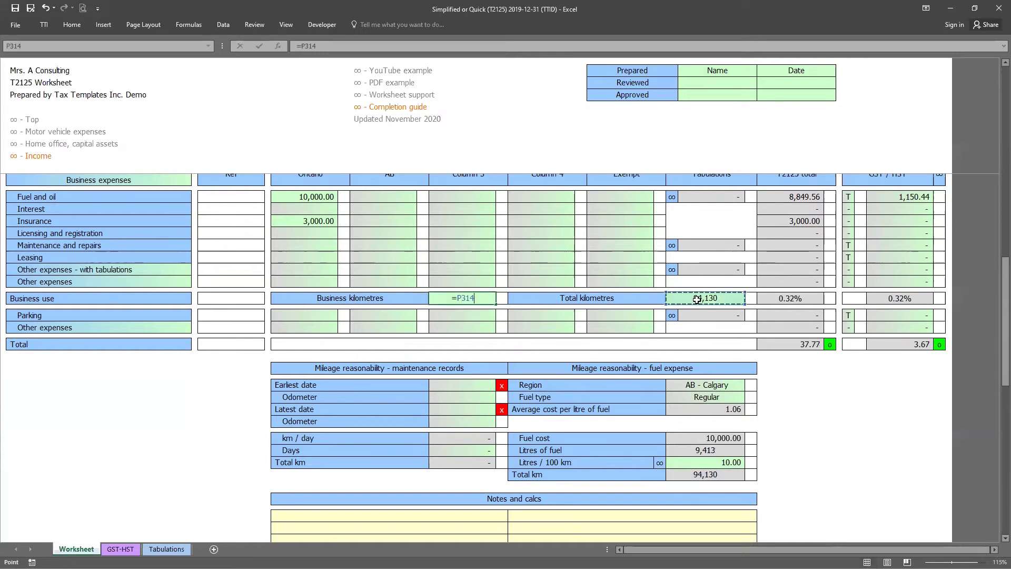
{"action": "type", "text": "*.75"}
{"action": "key", "text": "Return"}
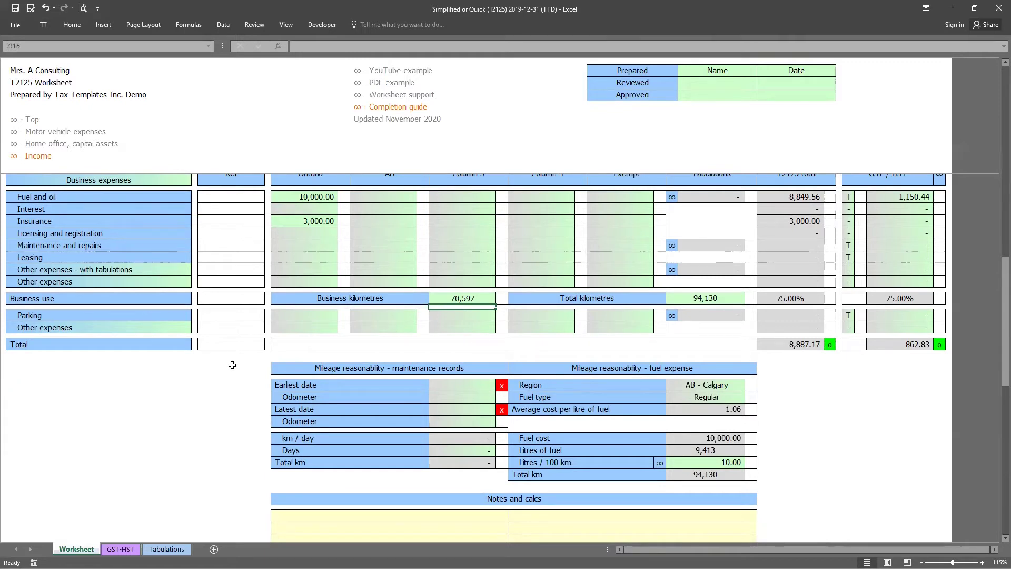
{"action": "scroll", "coordinate": [239, 384], "scroll_direction": "down", "scroll_amount": 8}
{"action": "scroll", "coordinate": [245, 402], "scroll_direction": "down", "scroll_amount": 3}
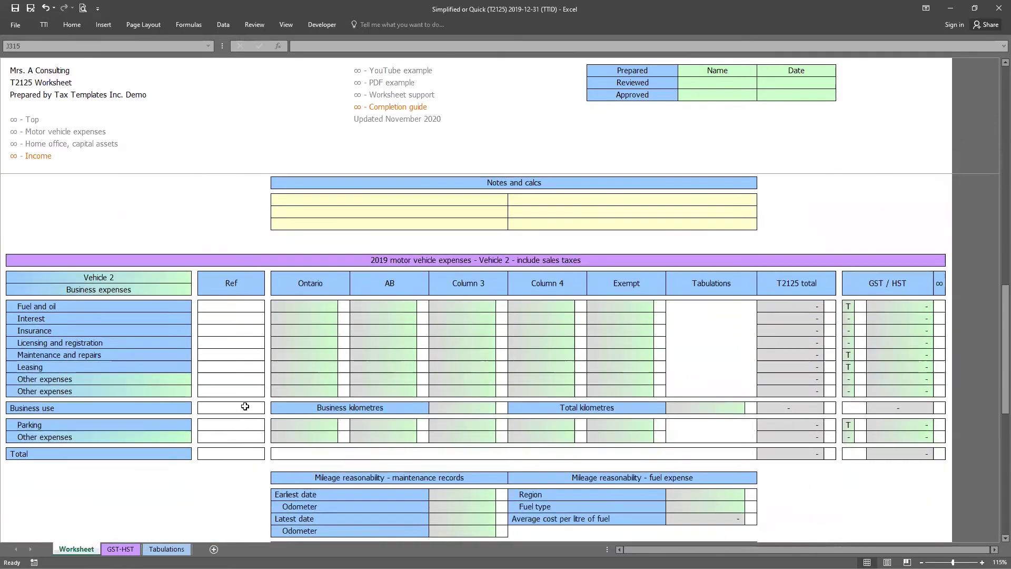
{"action": "left_click_drag", "start_coordinate": [144, 191], "coordinate": [483, 514]}
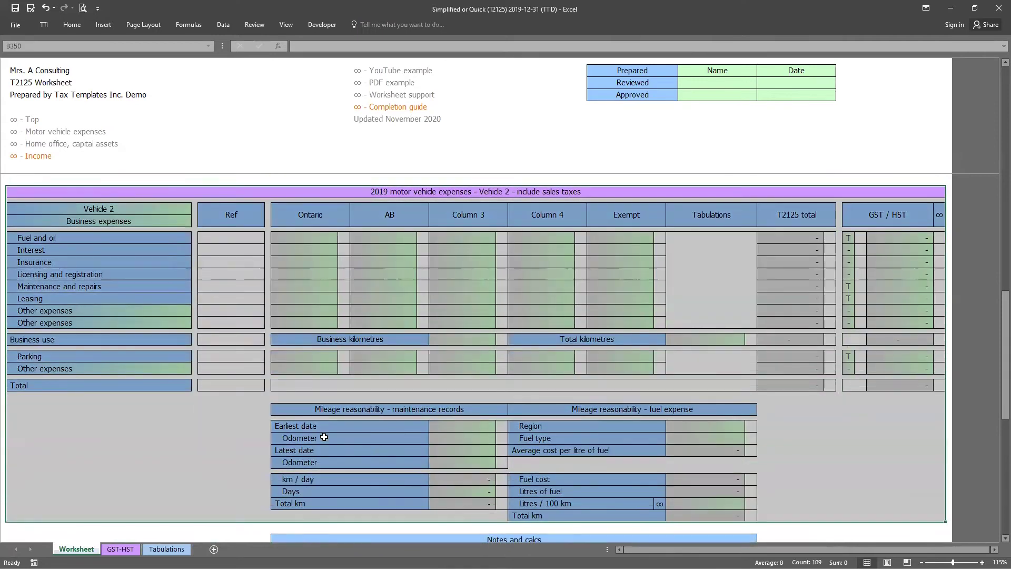
{"action": "scroll", "coordinate": [236, 446], "scroll_direction": "down", "scroll_amount": 5}
{"action": "scroll", "coordinate": [237, 446], "scroll_direction": "down", "scroll_amount": 5}
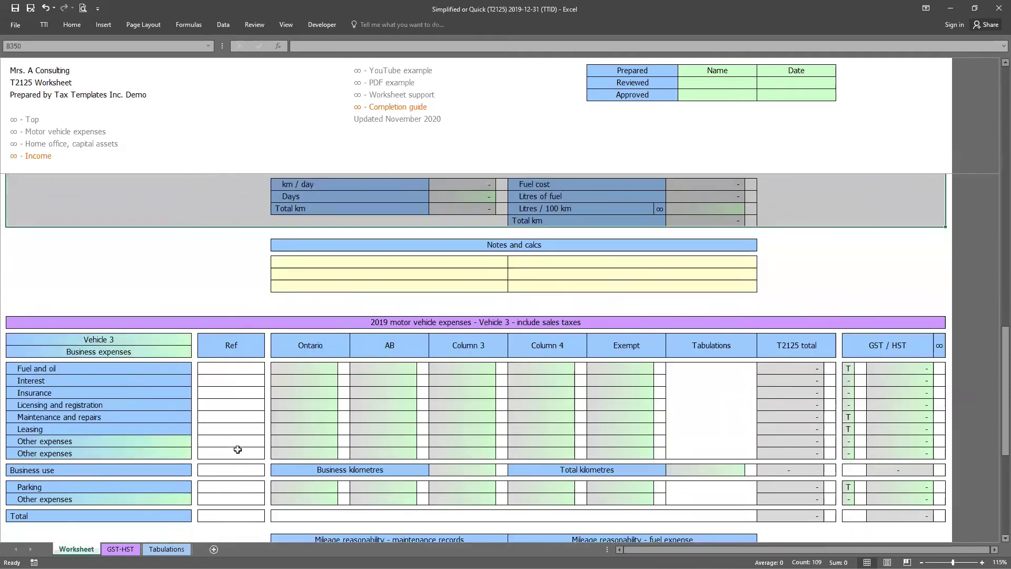
{"action": "left_click_drag", "start_coordinate": [146, 223], "coordinate": [511, 519]}
{"action": "scroll", "coordinate": [369, 415], "scroll_direction": "down", "scroll_amount": 1}
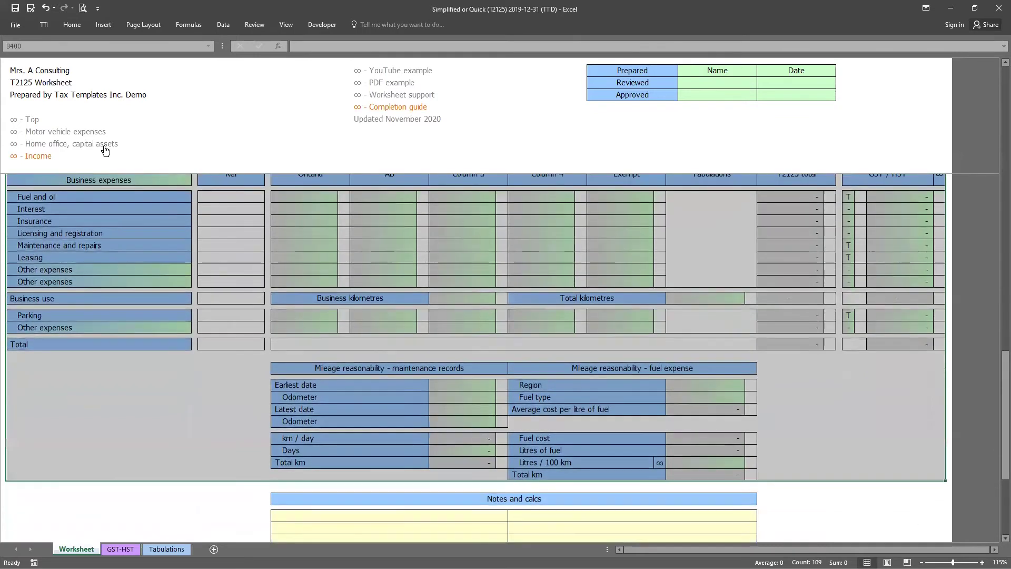
{"action": "left_click", "coordinate": [93, 150]}
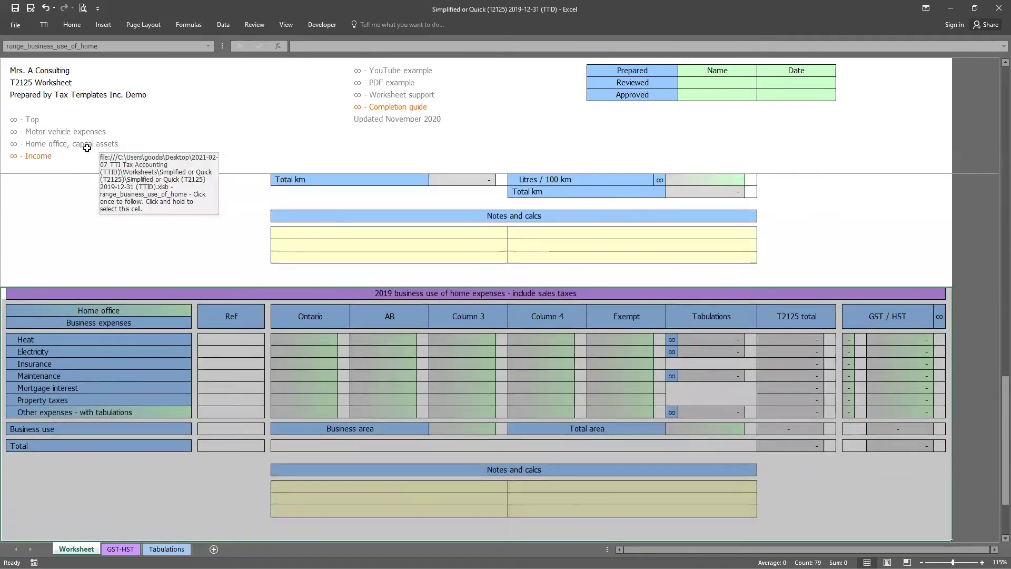
{"action": "scroll", "coordinate": [423, 461], "scroll_direction": "down", "scroll_amount": 1}
{"action": "scroll", "coordinate": [423, 461], "scroll_direction": "down", "scroll_amount": 1}
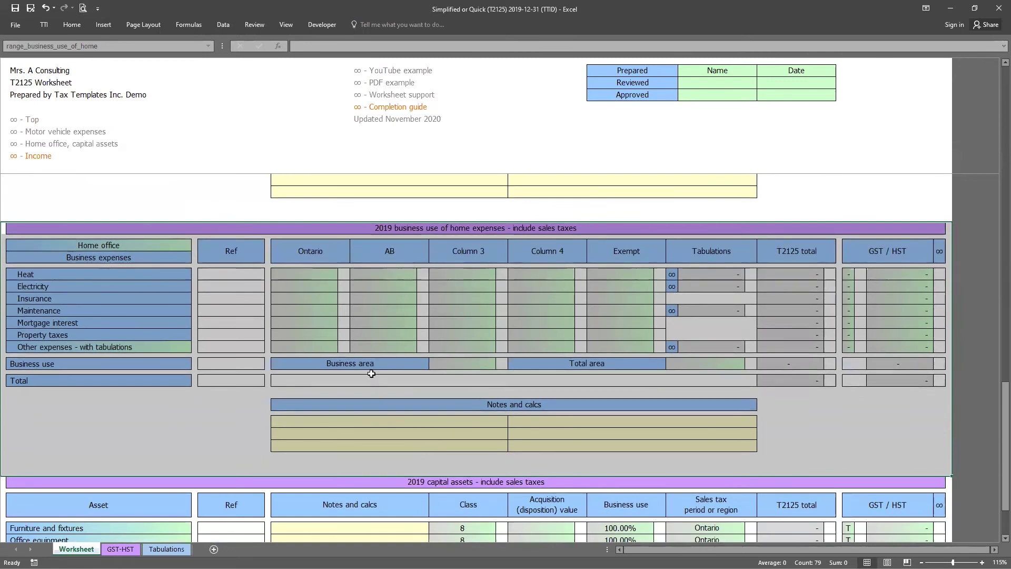
{"action": "left_click_drag", "start_coordinate": [379, 363], "coordinate": [709, 366]}
{"action": "left_click_drag", "start_coordinate": [133, 274], "coordinate": [778, 365]}
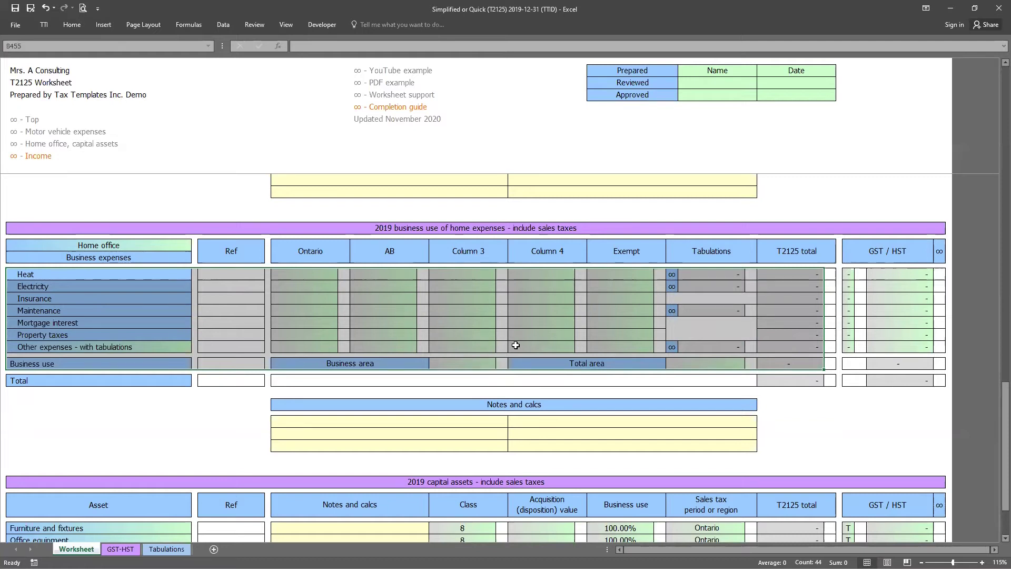
{"action": "scroll", "coordinate": [515, 345], "scroll_direction": "down", "scroll_amount": 7}
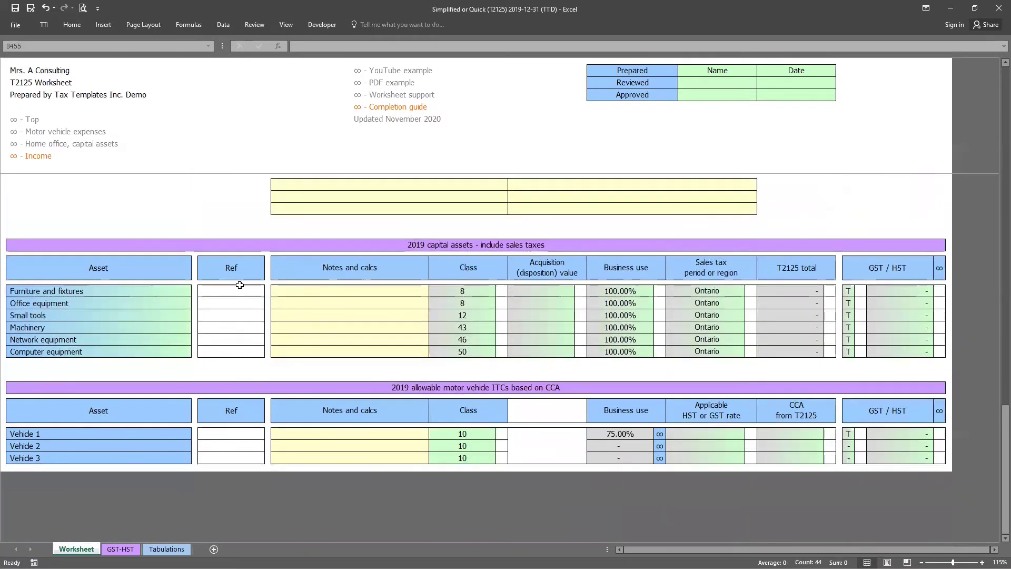
{"action": "left_click", "coordinate": [240, 286]}
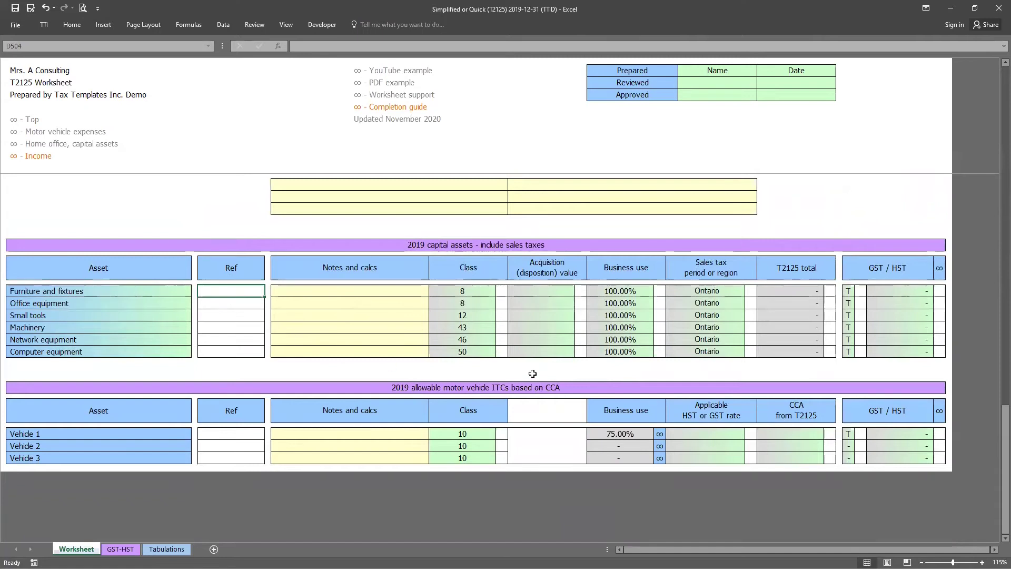
Enter 3,000.00 as the Computer equipment acquisition value, then highlight the Asset and Class columns
{"action": "left_click", "coordinate": [543, 353]}
{"action": "type", "text": "3000"}
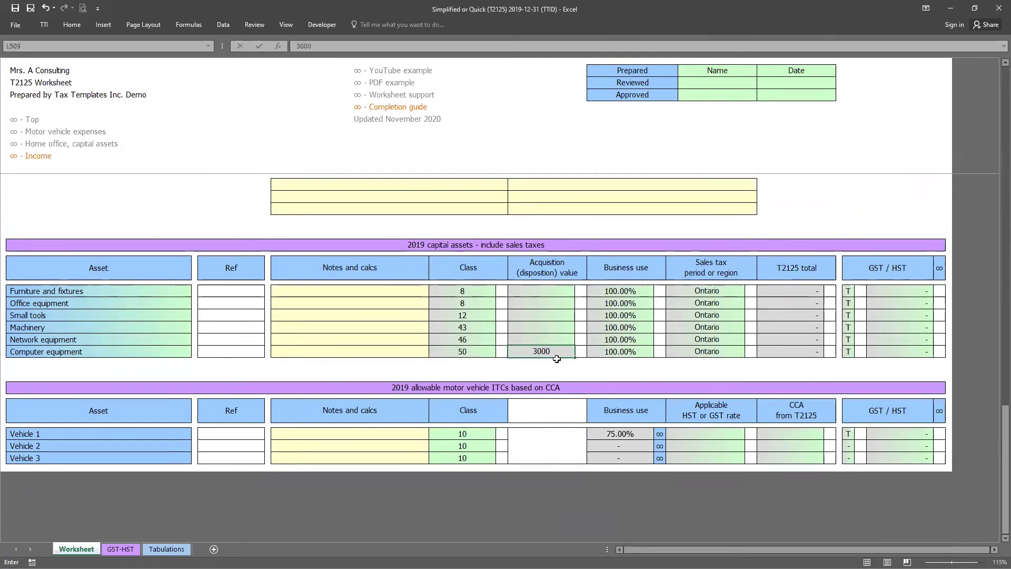
{"action": "key", "text": "Return"}
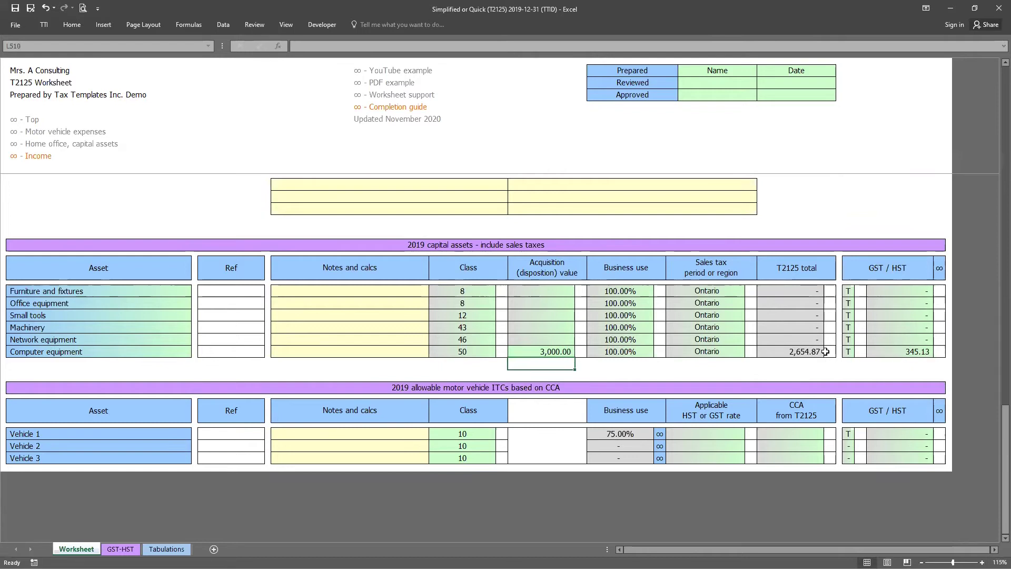
{"action": "left_click_drag", "start_coordinate": [130, 290], "coordinate": [128, 351]}
{"action": "left_click_drag", "start_coordinate": [476, 291], "coordinate": [463, 352]}
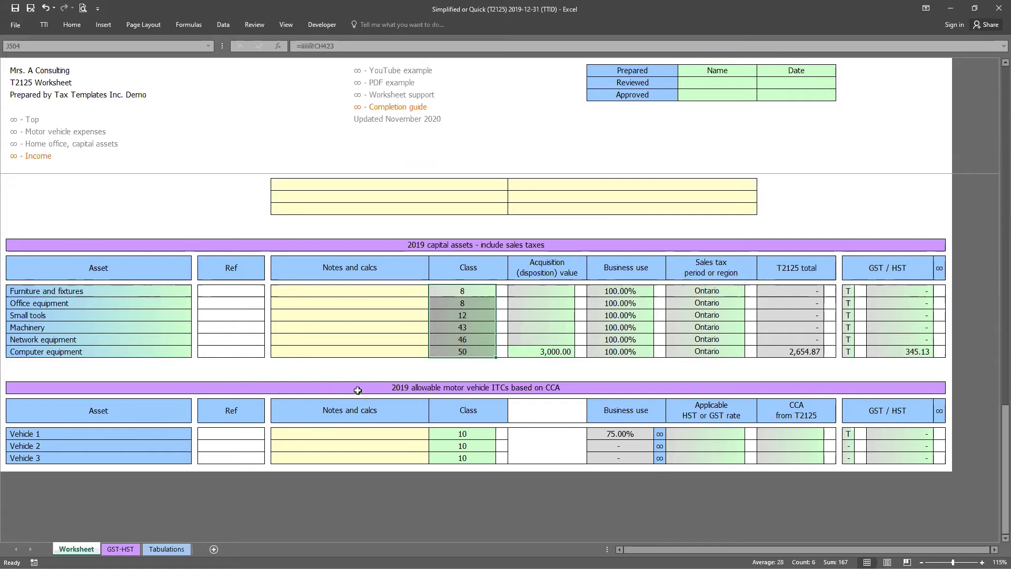
Set Vehicle 1's HST rate to 13 and its CCA from T2125 to 2,500.00
{"action": "left_click_drag", "start_coordinate": [357, 389], "coordinate": [662, 460]}
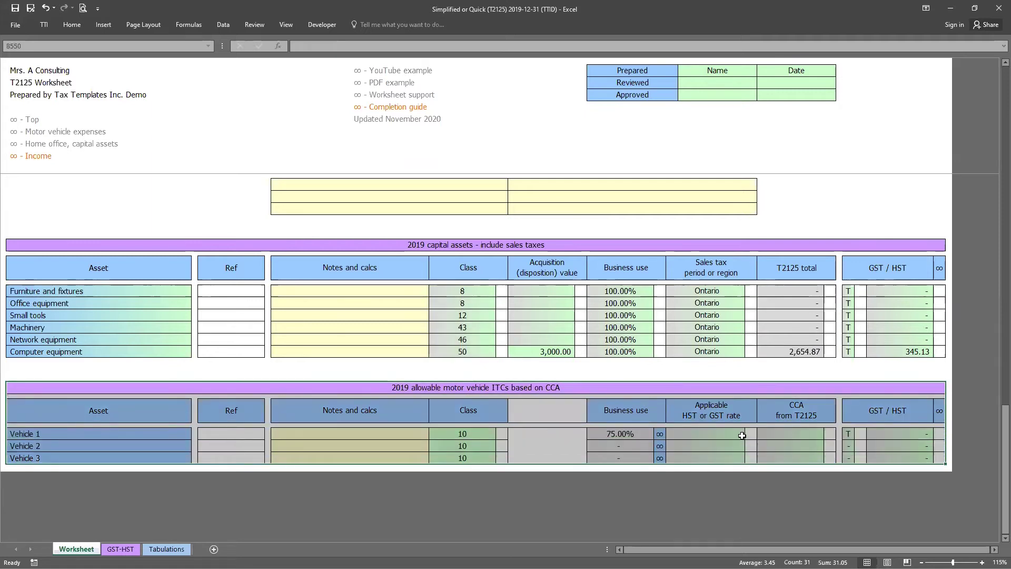
{"action": "left_click", "coordinate": [729, 431]}
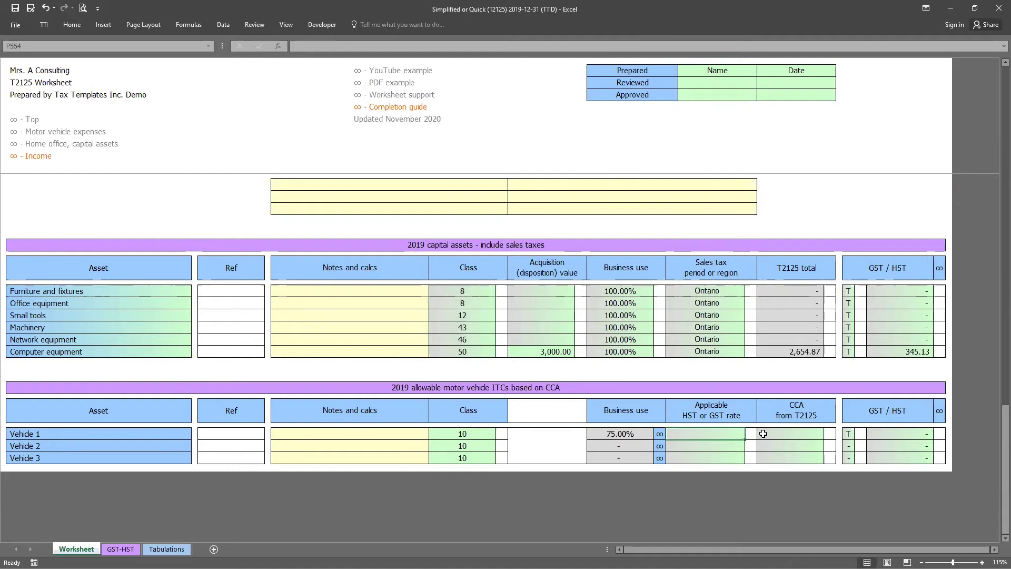
{"action": "type", "text": "13"}
{"action": "key", "text": "Return"}
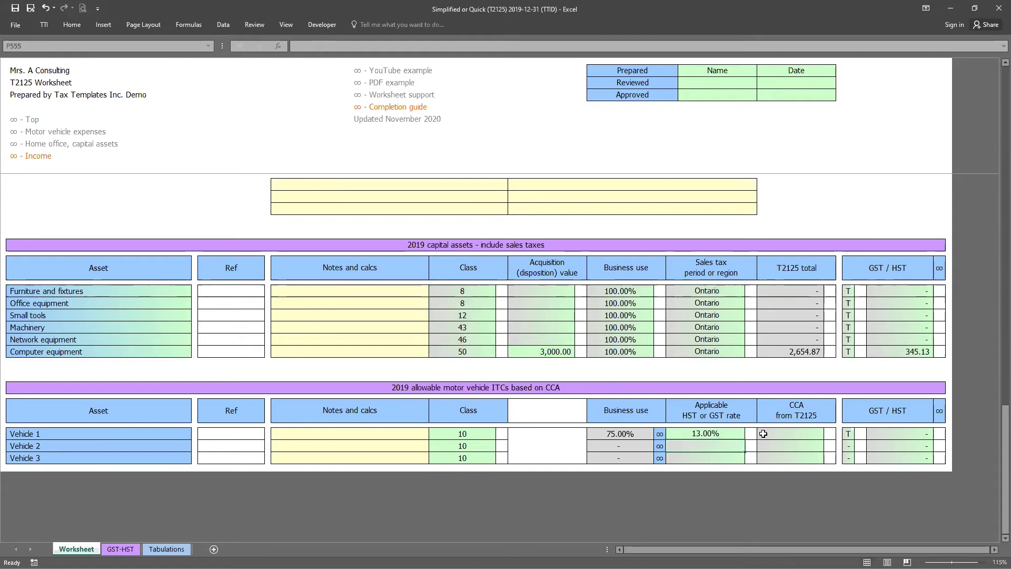
{"action": "left_click", "coordinate": [794, 436]}
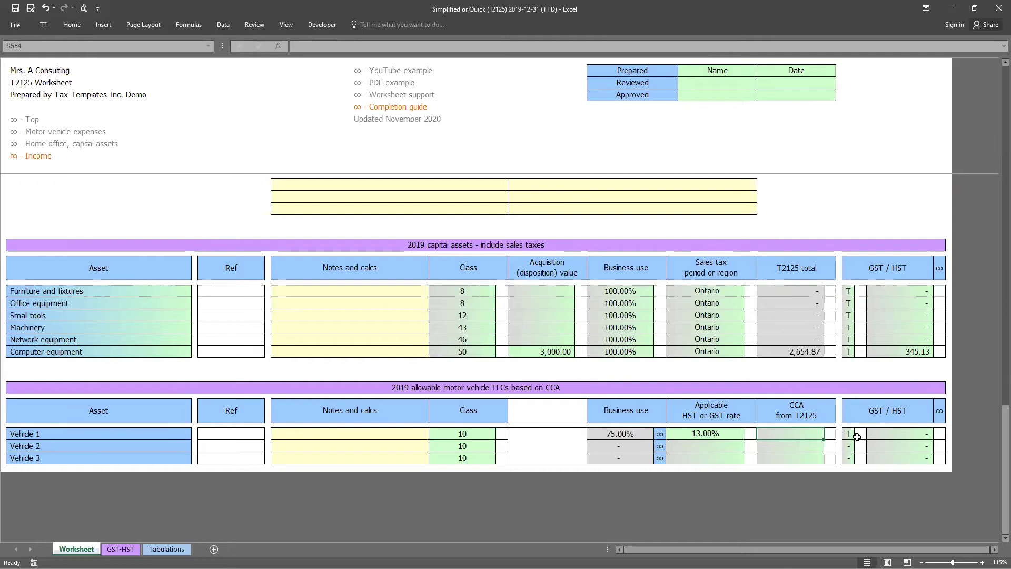
{"action": "type", "text": "2500"}
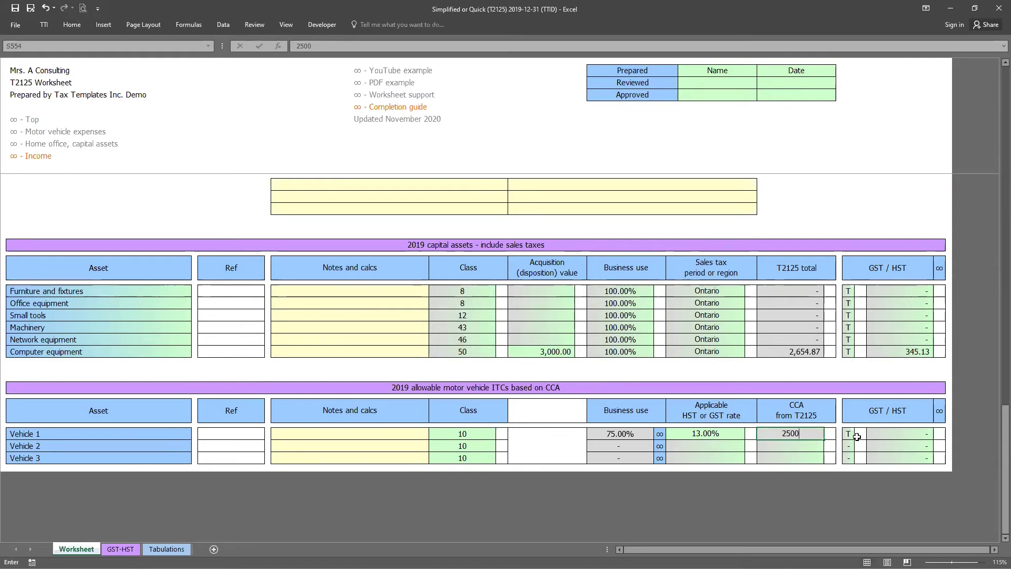
{"action": "key", "text": "Return"}
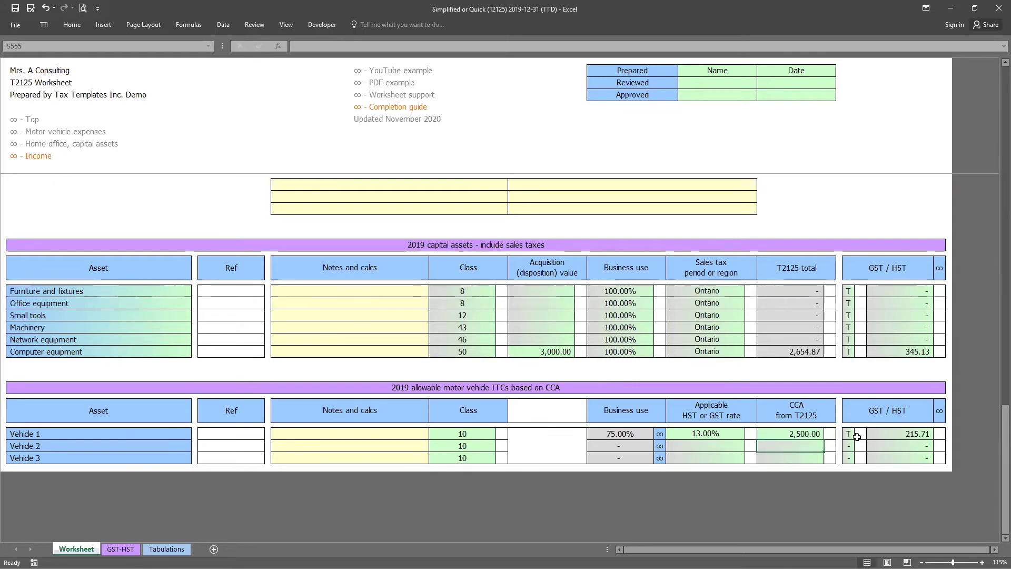
Mark Vehicle 1's ITC as checked with o, then go to the GST-HST sheet
{"action": "left_click", "coordinate": [939, 434]}
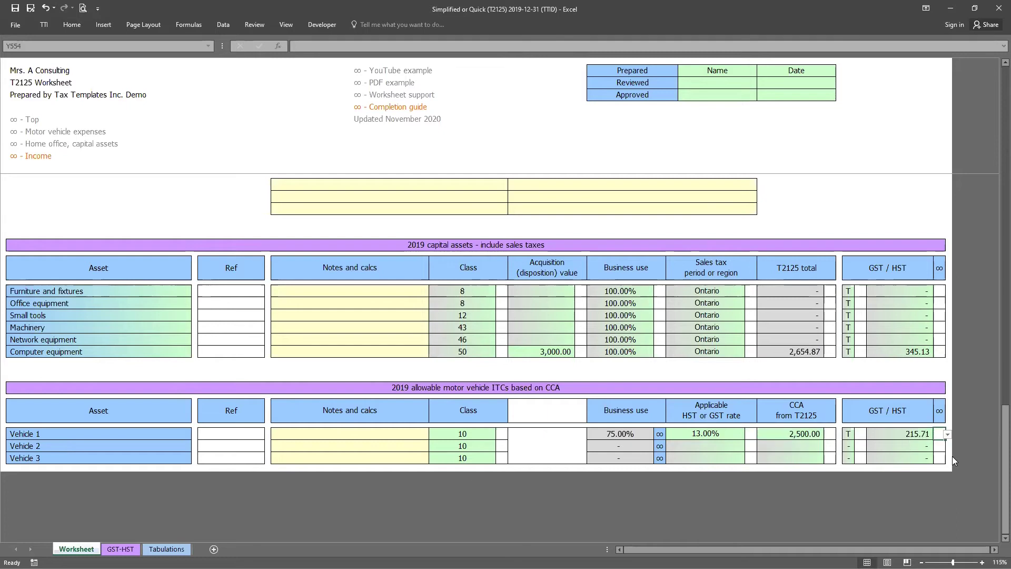
{"action": "type", "text": "o"}
{"action": "key", "text": "Return"}
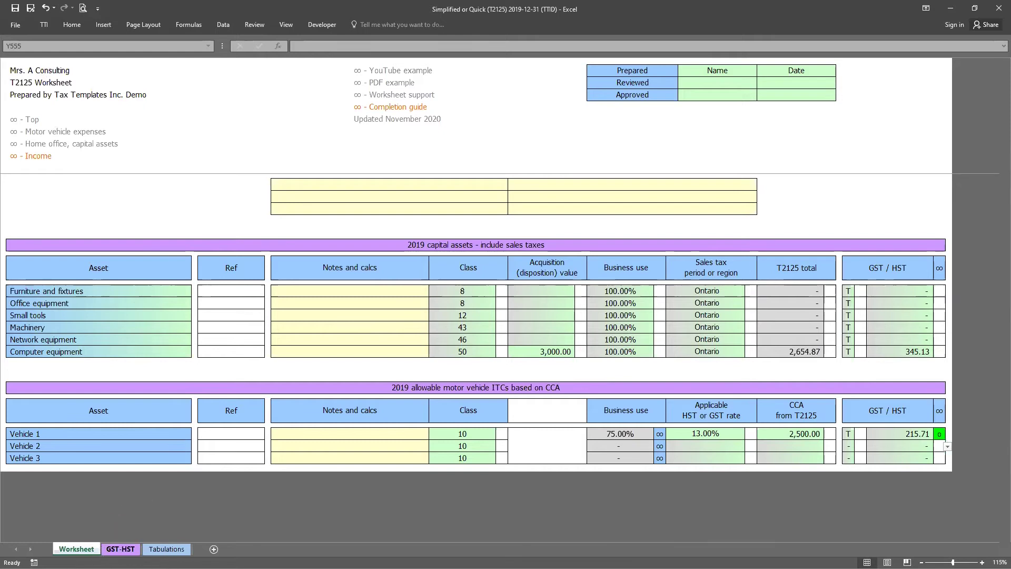
{"action": "left_click", "coordinate": [120, 549]}
{"action": "scroll", "coordinate": [404, 378], "scroll_direction": "up", "scroll_amount": 2}
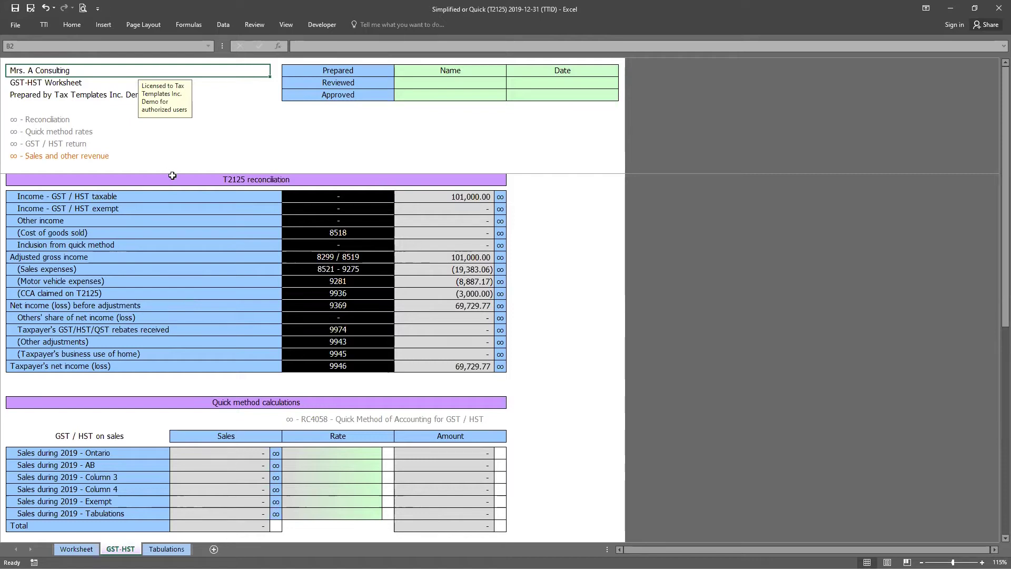
{"action": "left_click_drag", "start_coordinate": [174, 178], "coordinate": [313, 366]}
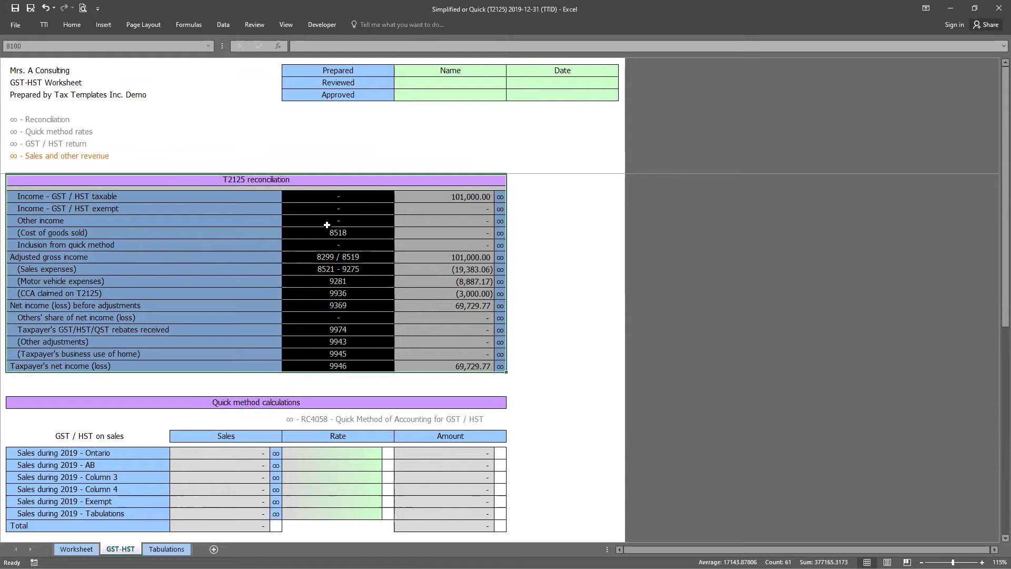
{"action": "left_click_drag", "start_coordinate": [367, 197], "coordinate": [378, 365]}
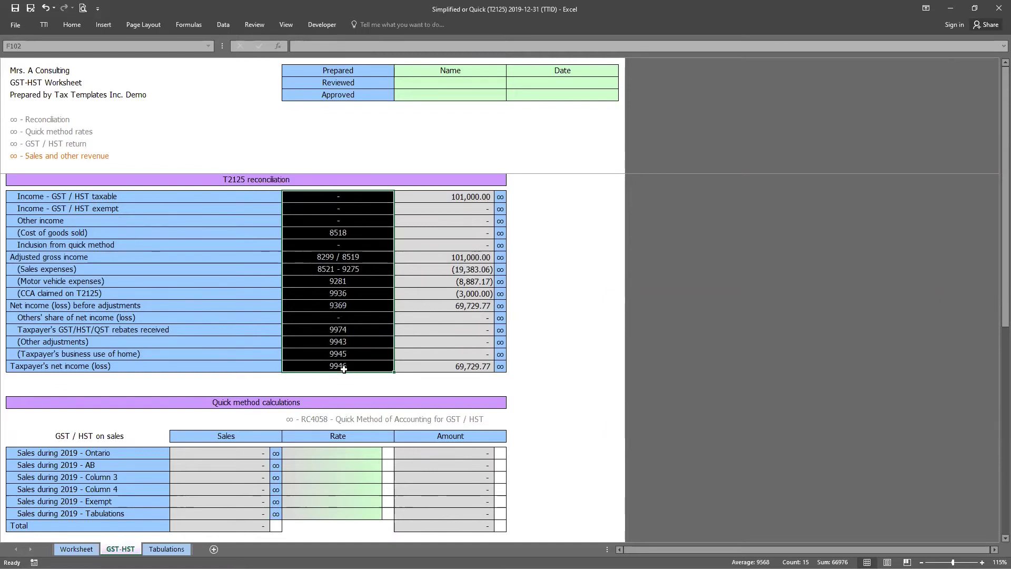
{"action": "left_click_drag", "start_coordinate": [458, 202], "coordinate": [494, 369]}
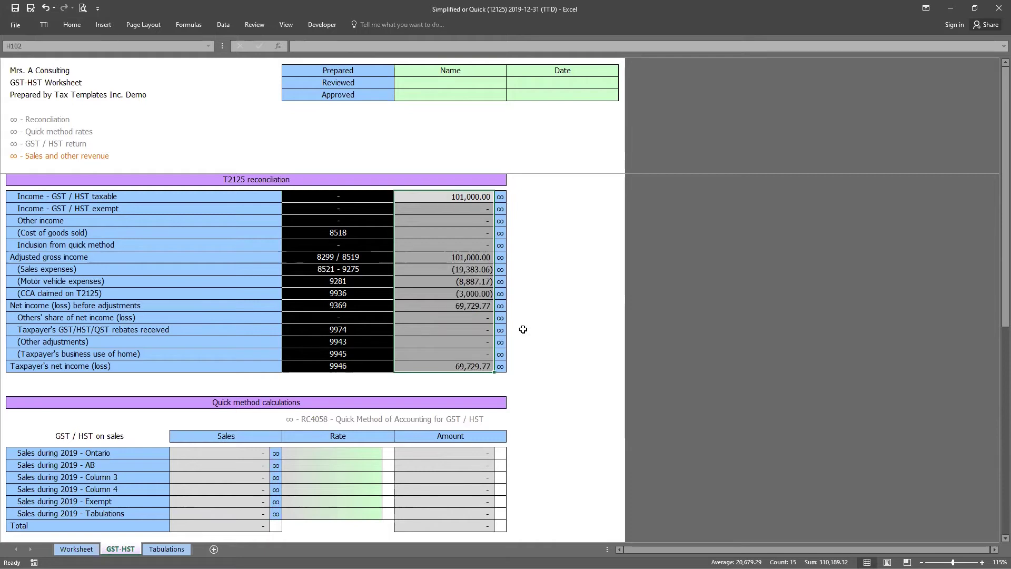
{"action": "left_click_drag", "start_coordinate": [339, 179], "coordinate": [402, 366]}
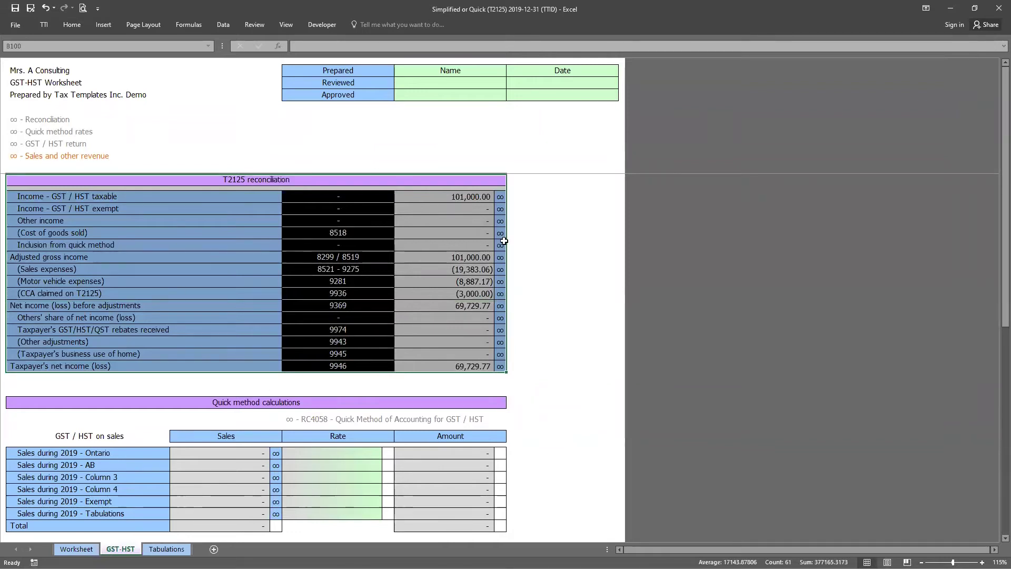
Jump to the 2019 GST / HST return through the hyperlink atop the GST-HST sheet
{"action": "left_click", "coordinate": [65, 145]}
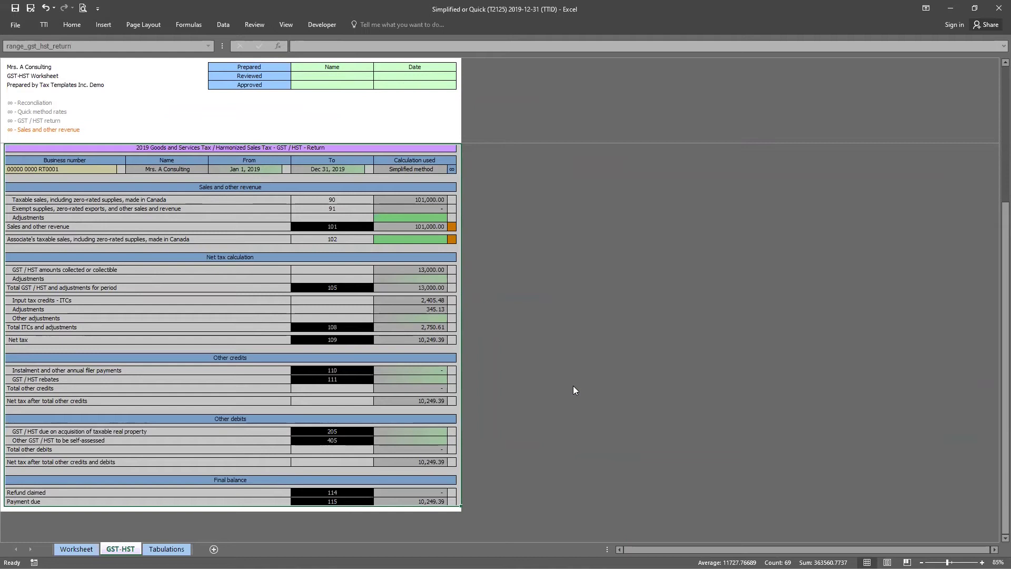
{"action": "scroll", "coordinate": [416, 350], "scroll_direction": "up", "scroll_amount": 1}
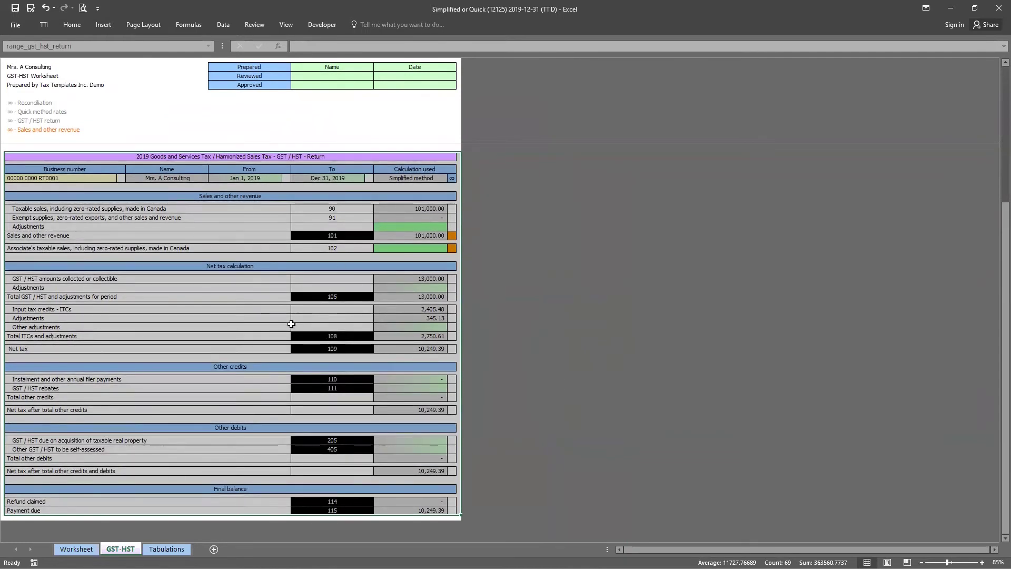
Change the Worksheet's calculation method to Quick method
{"action": "left_click", "coordinate": [451, 179]}
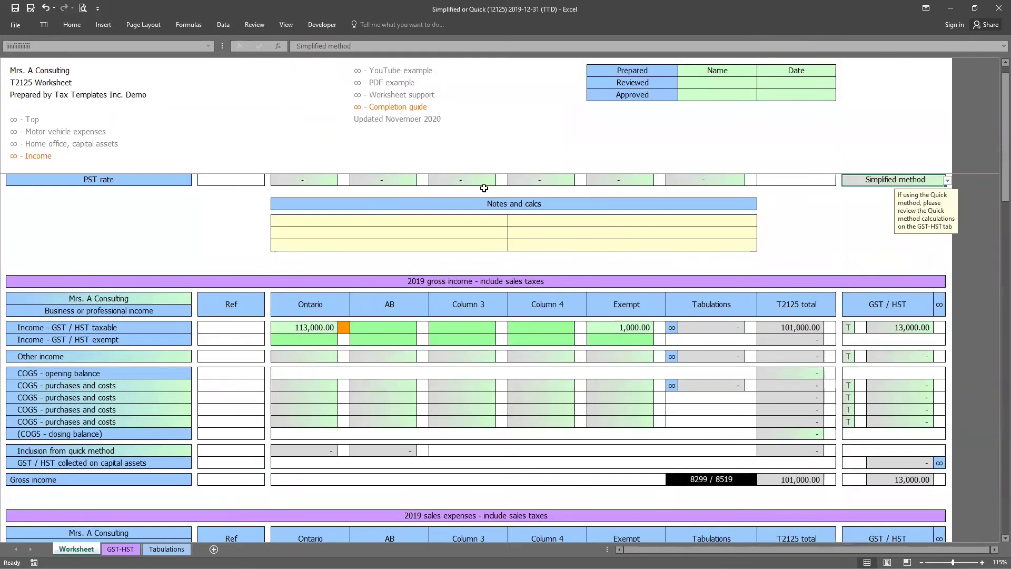
{"action": "scroll", "coordinate": [898, 234], "scroll_direction": "up", "scroll_amount": 2}
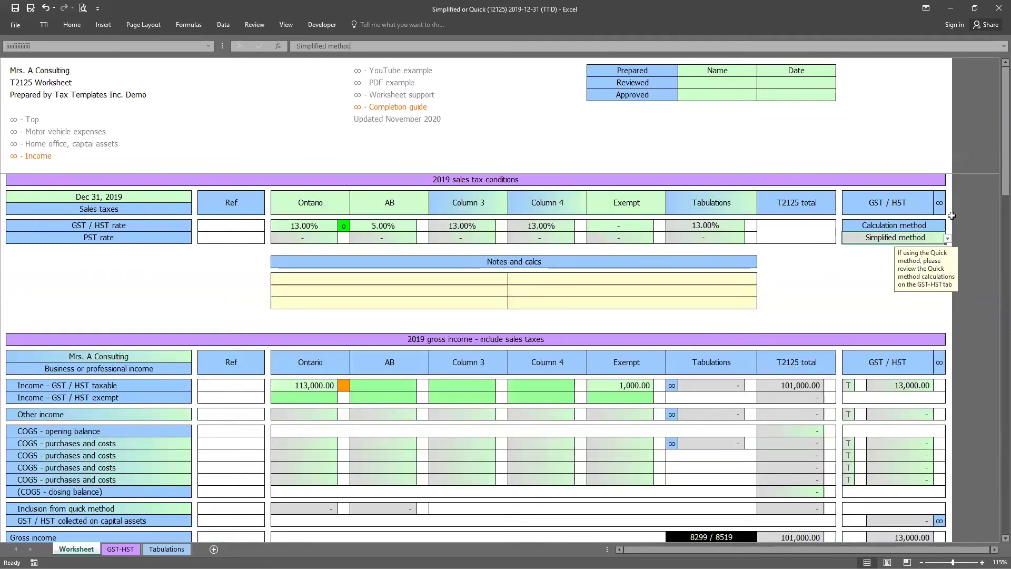
{"action": "left_click", "coordinate": [947, 238]}
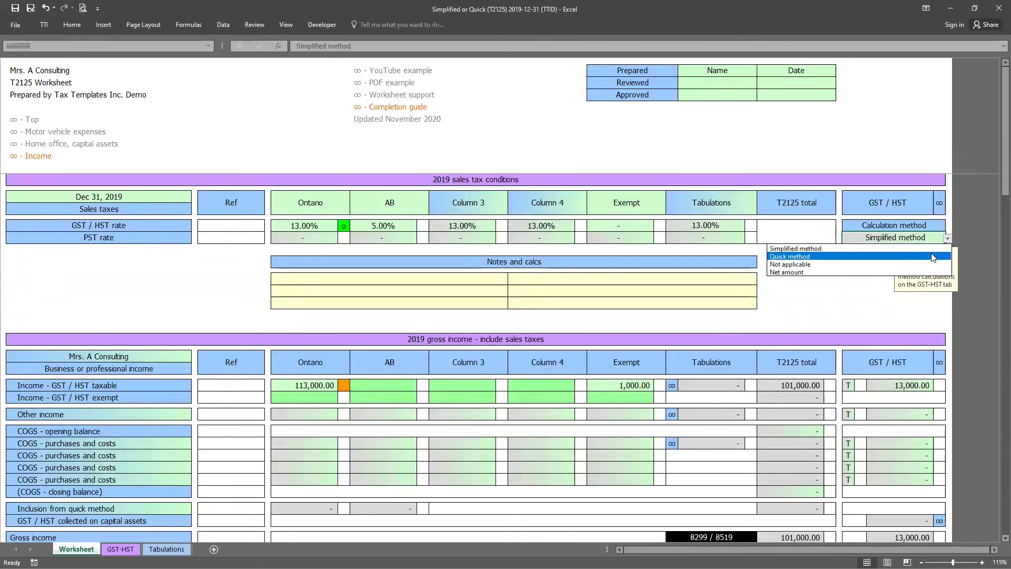
{"action": "left_click", "coordinate": [811, 255]}
{"action": "left_click", "coordinate": [827, 262]}
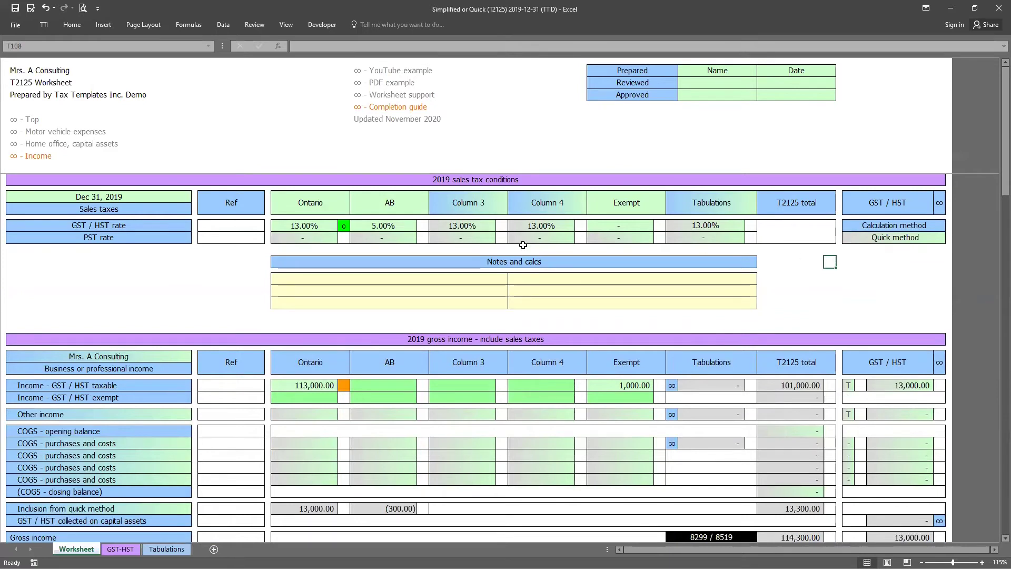
Scroll the GST-HST sheet to its quick method calculations
{"action": "left_click", "coordinate": [121, 549]}
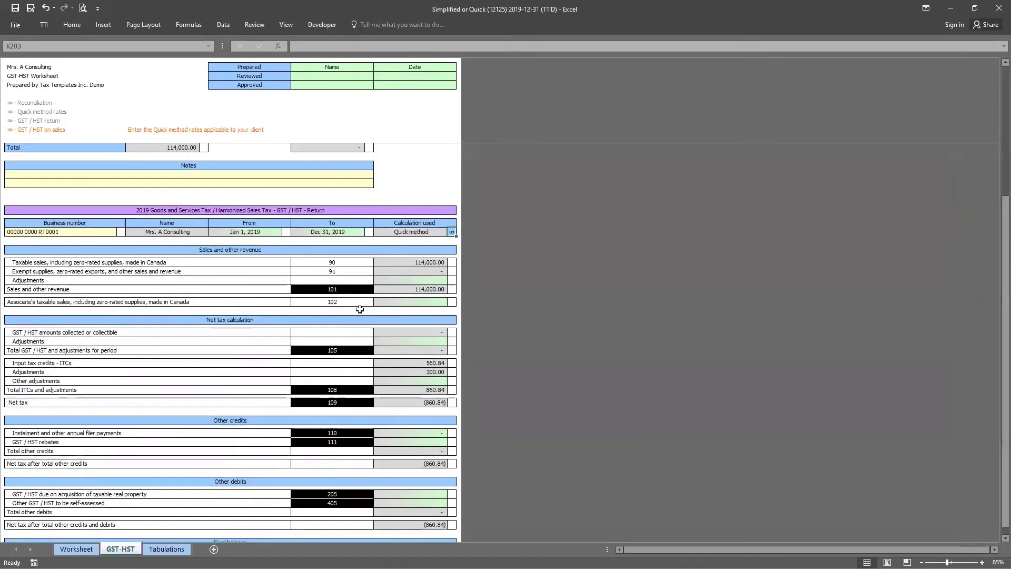
{"action": "scroll", "coordinate": [360, 309], "scroll_direction": "up", "scroll_amount": 11}
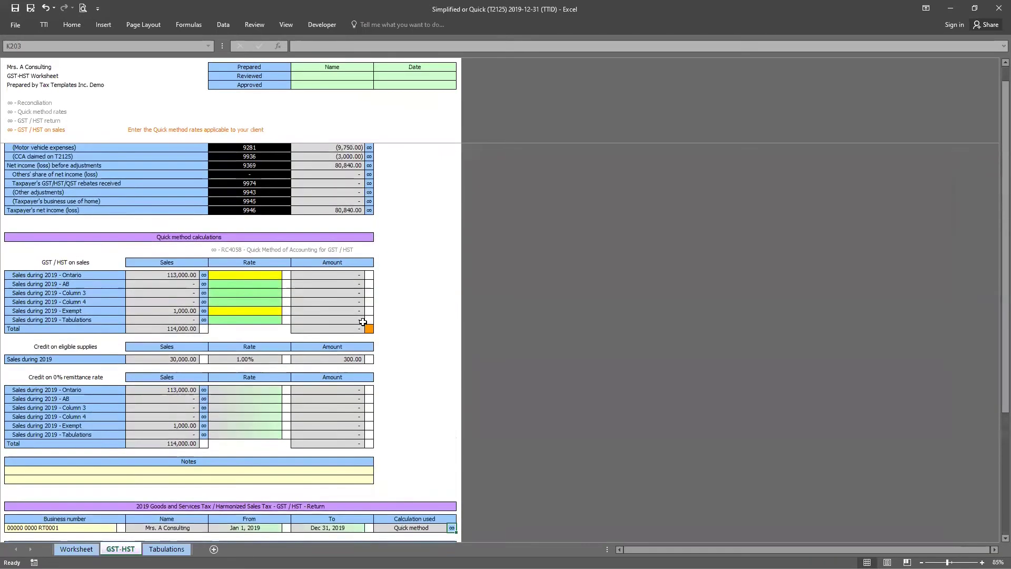
{"action": "scroll", "coordinate": [363, 321], "scroll_direction": "down", "scroll_amount": 2}
{"action": "left_click_drag", "start_coordinate": [95, 204], "coordinate": [329, 429]}
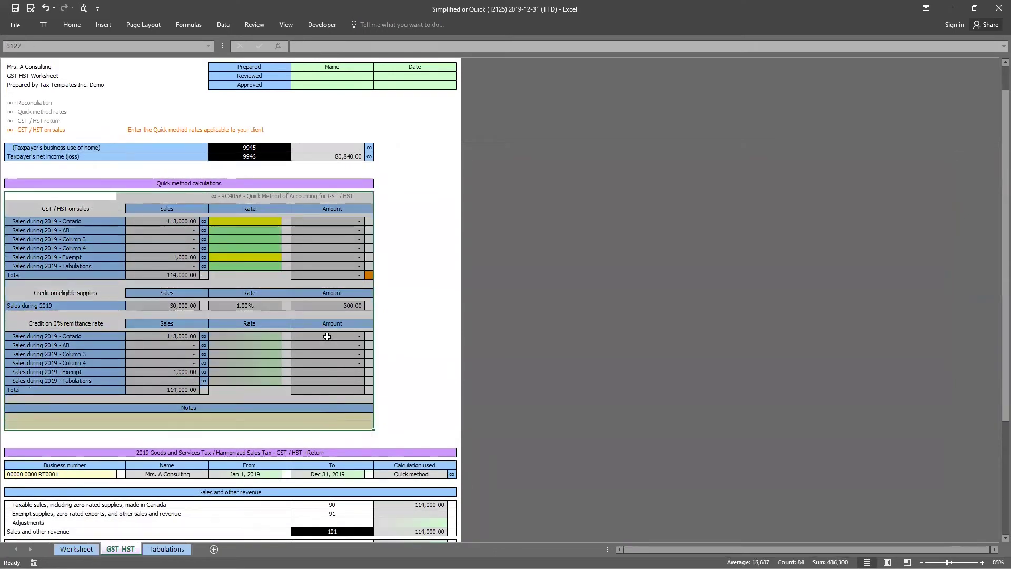
{"action": "scroll", "coordinate": [327, 336], "scroll_direction": "up", "scroll_amount": 1, "text": "ctrl"}
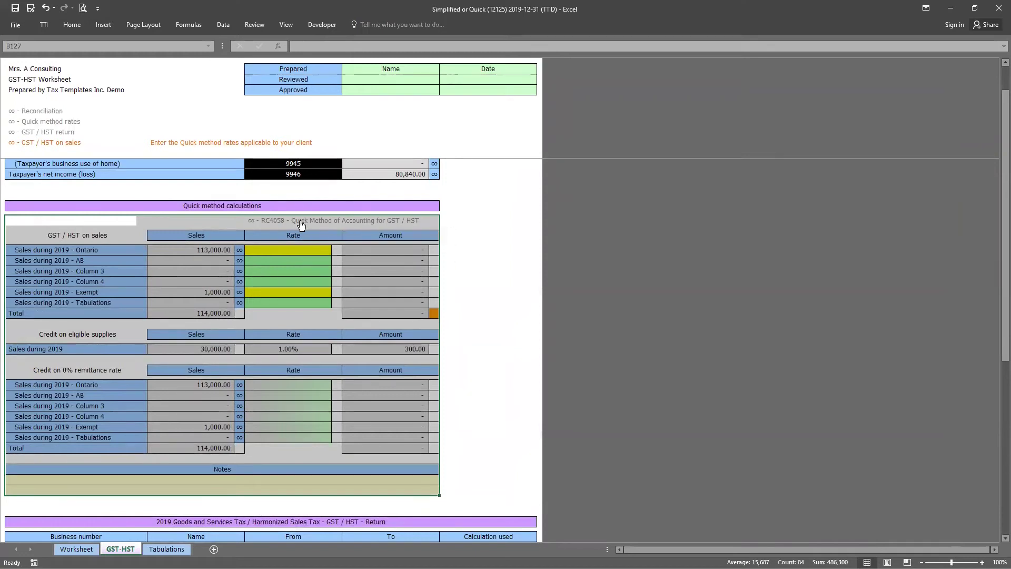
Enter 8.8 as the Ontario quick method rate and 0 as the Exempt rate, then check the inclusion total
{"action": "left_click", "coordinate": [294, 250]}
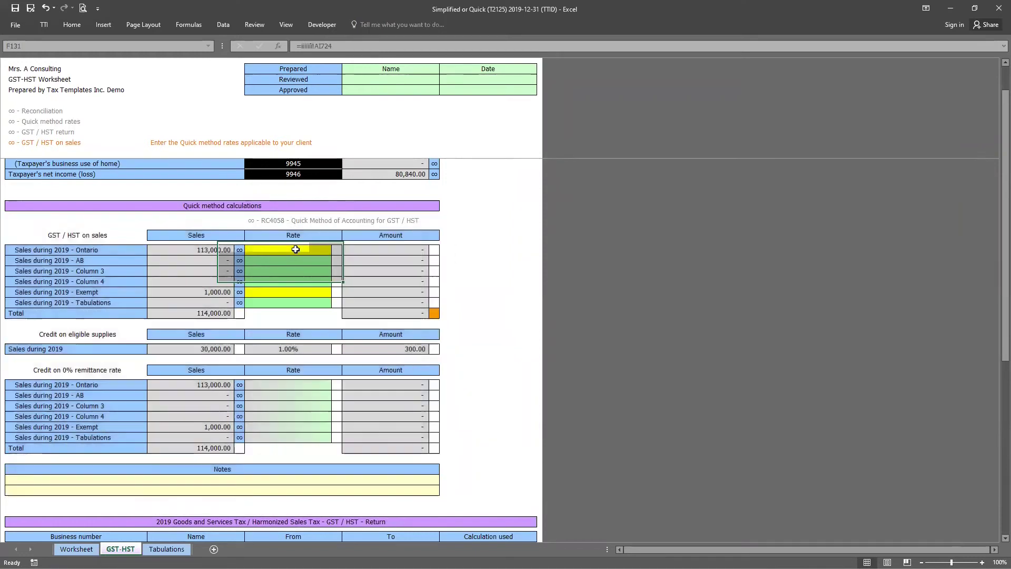
{"action": "type", "text": "8.8"}
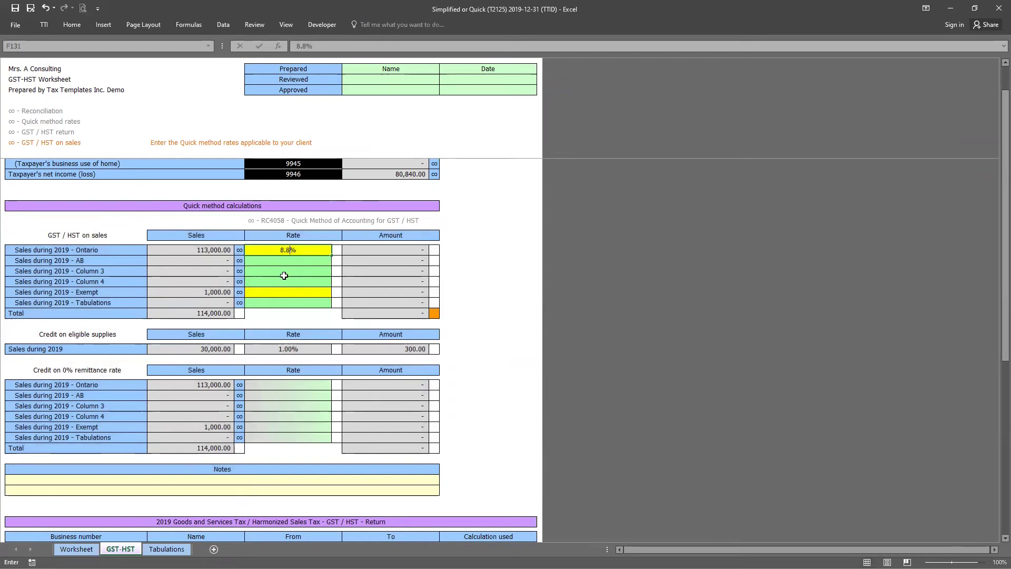
{"action": "left_click", "coordinate": [304, 291]}
{"action": "type", "text": "0"}
{"action": "left_click", "coordinate": [305, 312]}
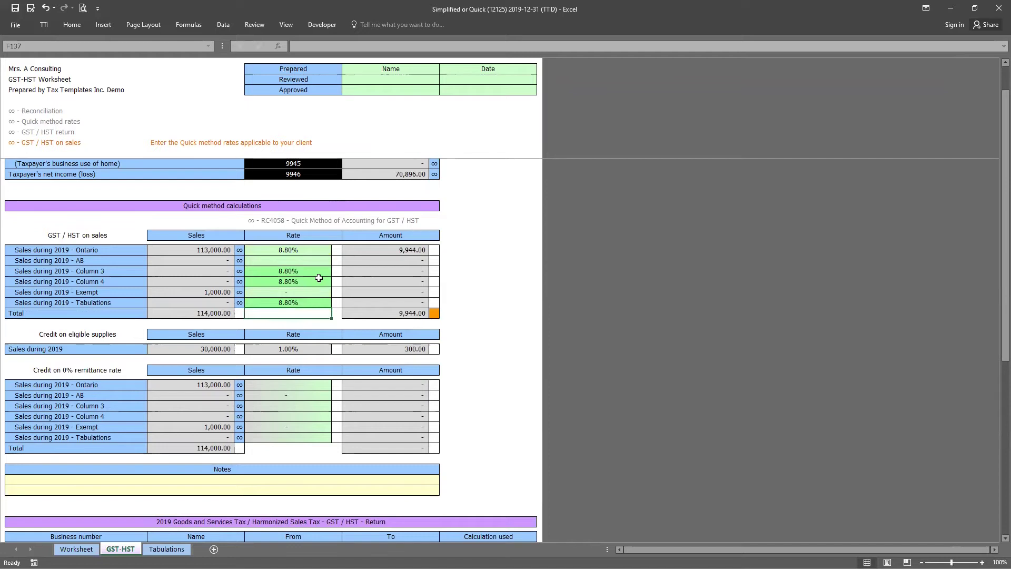
{"action": "scroll", "coordinate": [320, 280], "scroll_direction": "up", "scroll_amount": 5}
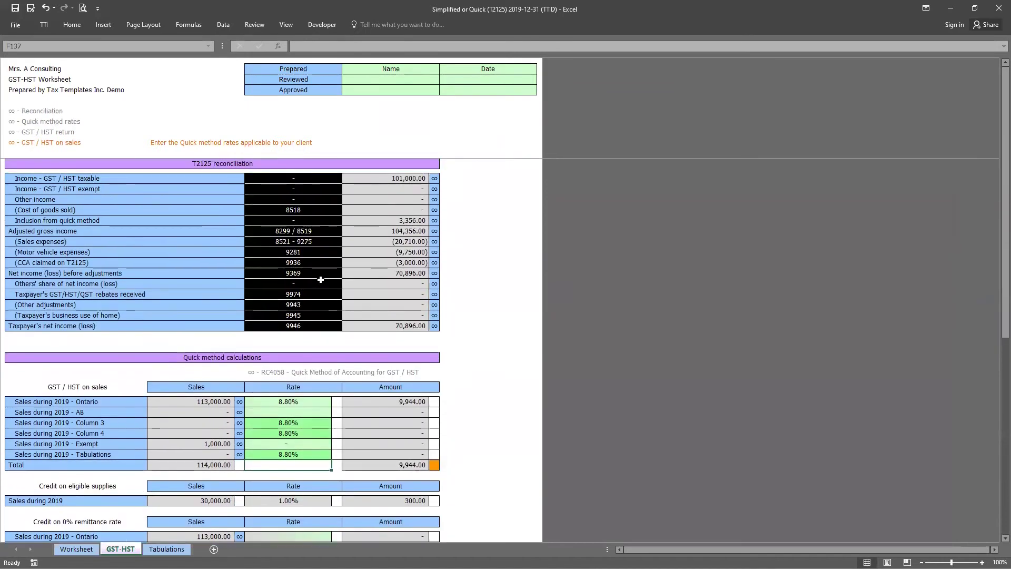
{"action": "left_click_drag", "start_coordinate": [31, 221], "coordinate": [429, 221]}
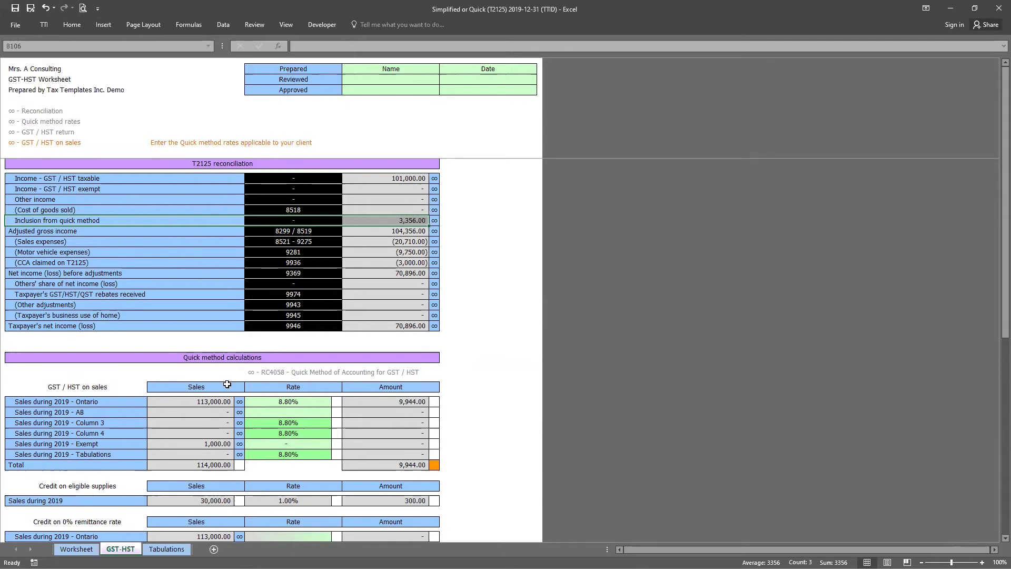
{"action": "scroll", "coordinate": [227, 384], "scroll_direction": "down", "scroll_amount": 5}
{"action": "left_click_drag", "start_coordinate": [28, 334], "coordinate": [426, 350]}
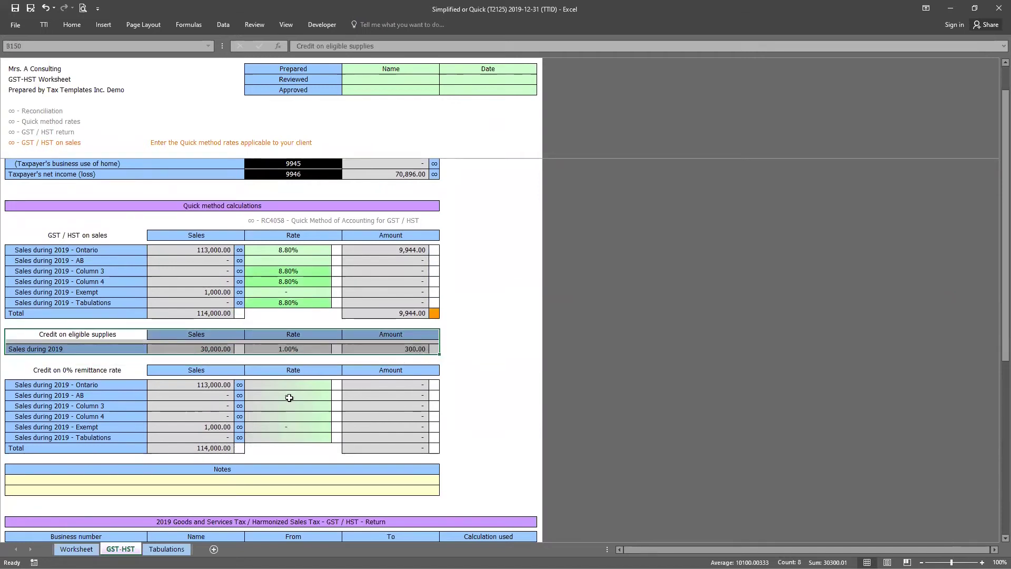
{"action": "scroll", "coordinate": [345, 427], "scroll_direction": "down", "scroll_amount": 7}
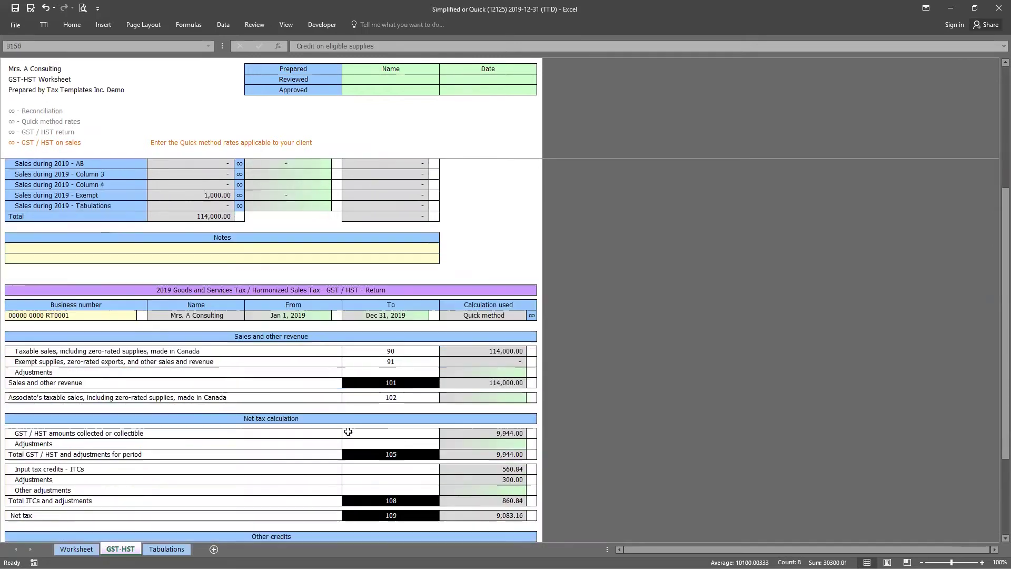
{"action": "scroll", "coordinate": [348, 431], "scroll_direction": "down", "scroll_amount": 4}
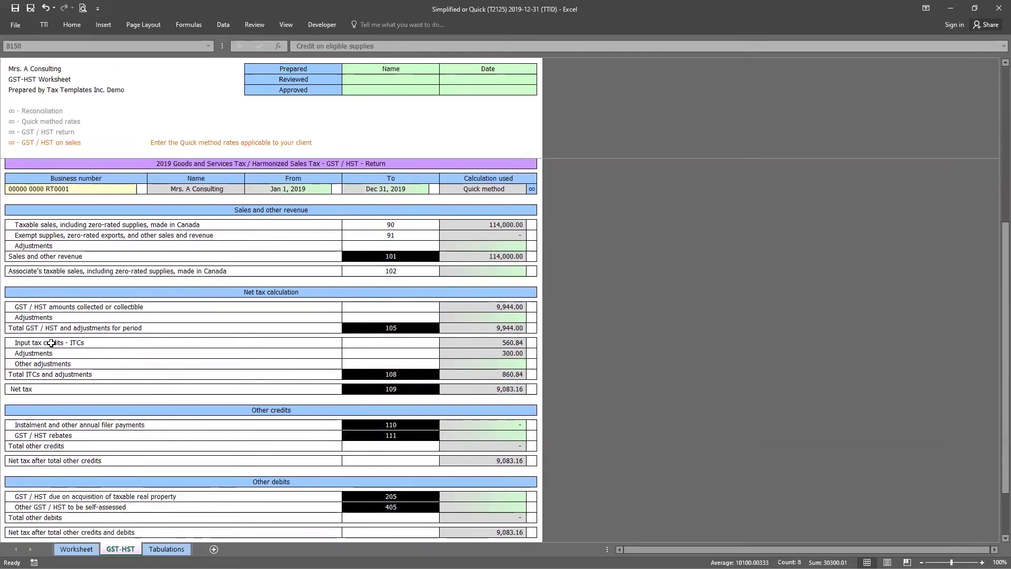
{"action": "left_click_drag", "start_coordinate": [51, 343], "coordinate": [530, 346]}
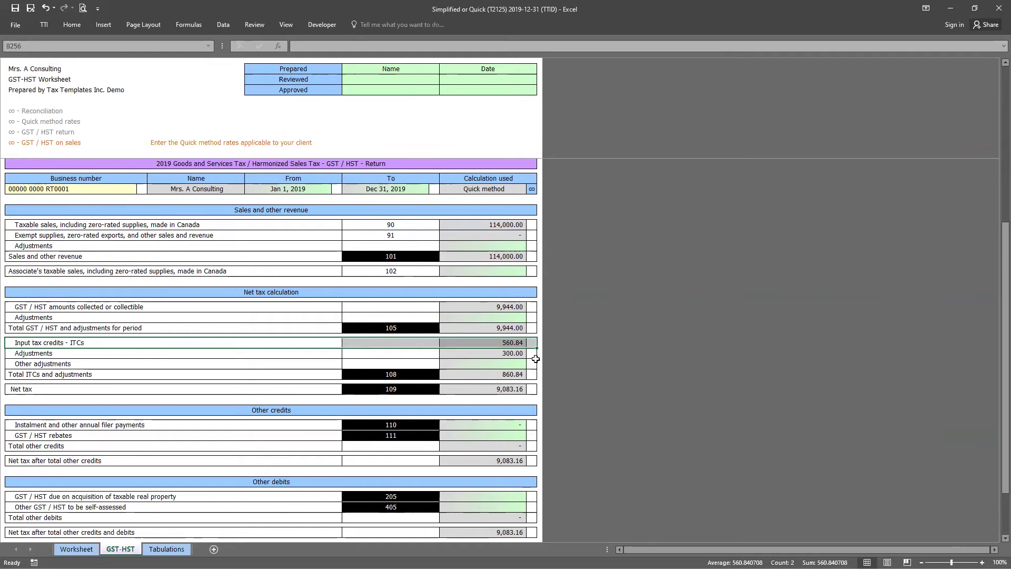
{"action": "scroll", "coordinate": [510, 400], "scroll_direction": "down", "scroll_amount": 3}
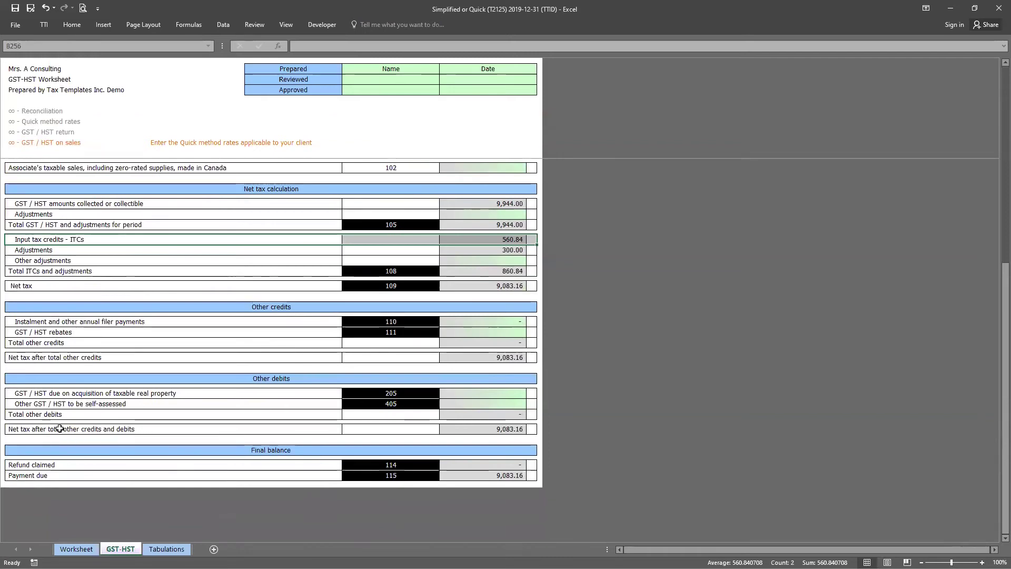
{"action": "left_click", "coordinate": [209, 430]}
{"action": "left_click_drag", "start_coordinate": [262, 430], "coordinate": [534, 429]}
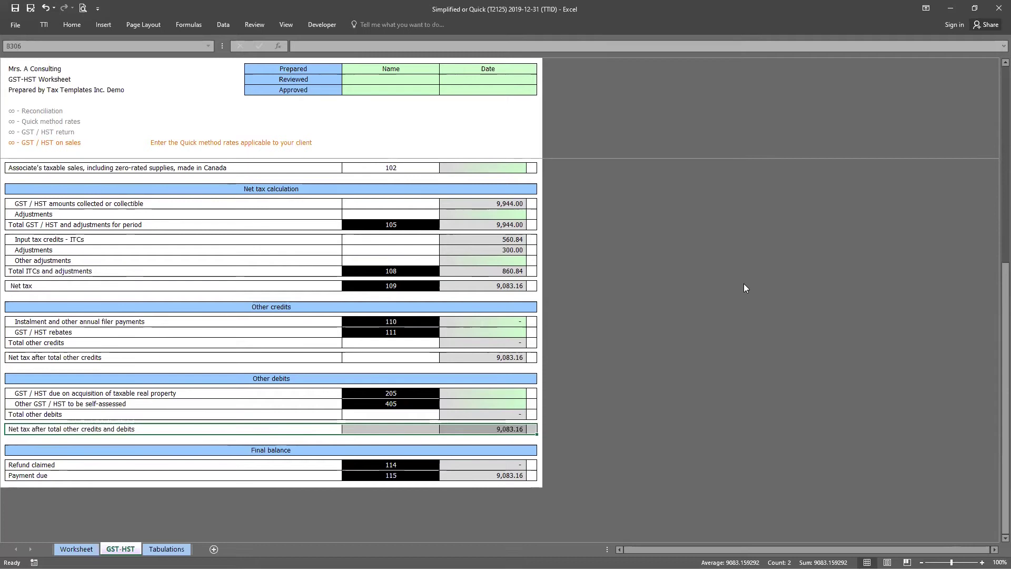
{"action": "left_click_drag", "start_coordinate": [995, 262], "coordinate": [995, 56]}
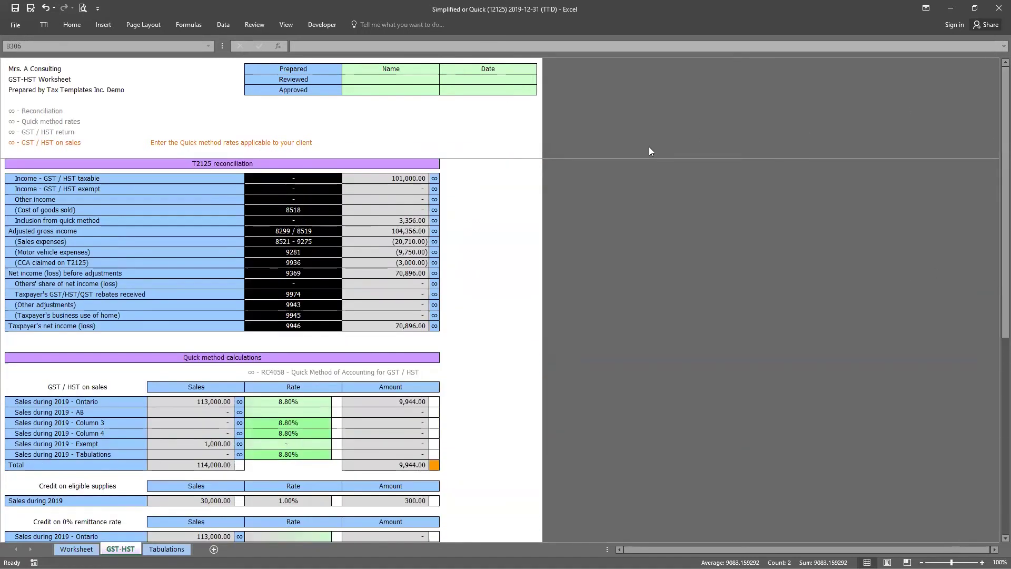
{"action": "left_click_drag", "start_coordinate": [55, 220], "coordinate": [439, 218]}
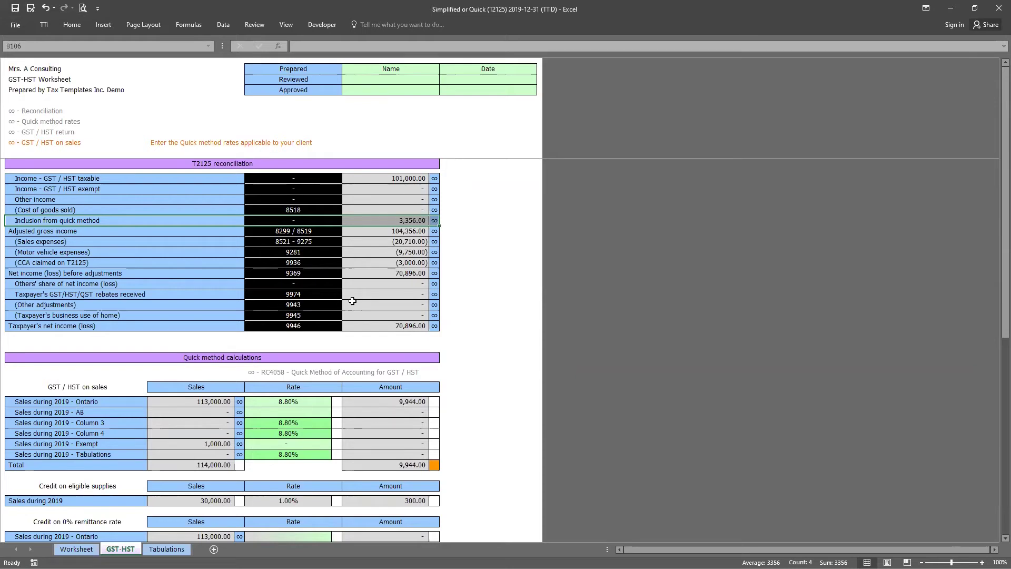
Switch to the Worksheet sheet and zoom out to 85% to see the 3,356.00 inclusion
{"action": "left_click", "coordinate": [76, 549]}
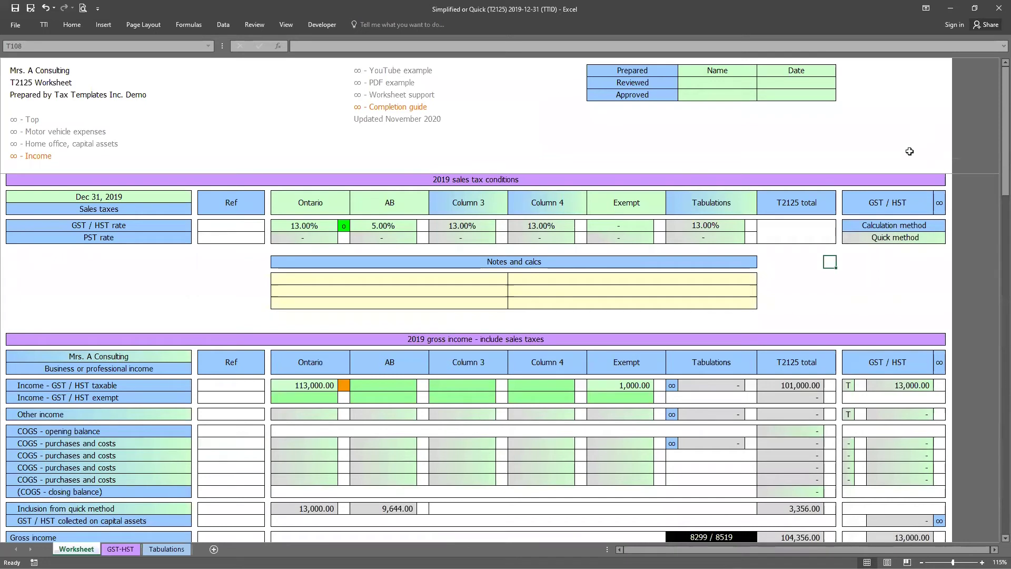
{"action": "scroll", "coordinate": [347, 254], "scroll_direction": "down", "scroll_amount": 1, "text": "ctrl"}
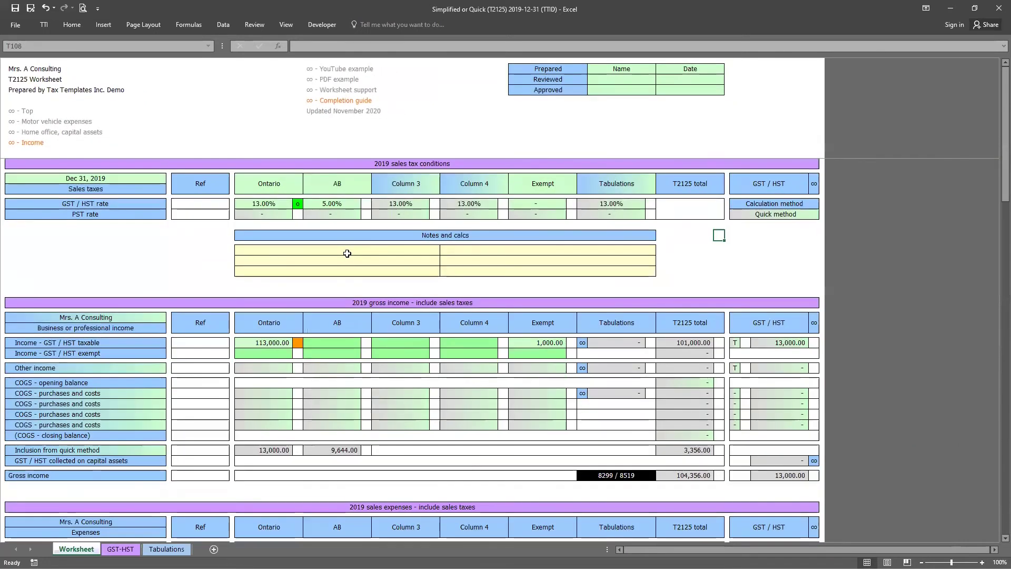
{"action": "scroll", "coordinate": [347, 253], "scroll_direction": "down", "scroll_amount": 1, "text": "ctrl"}
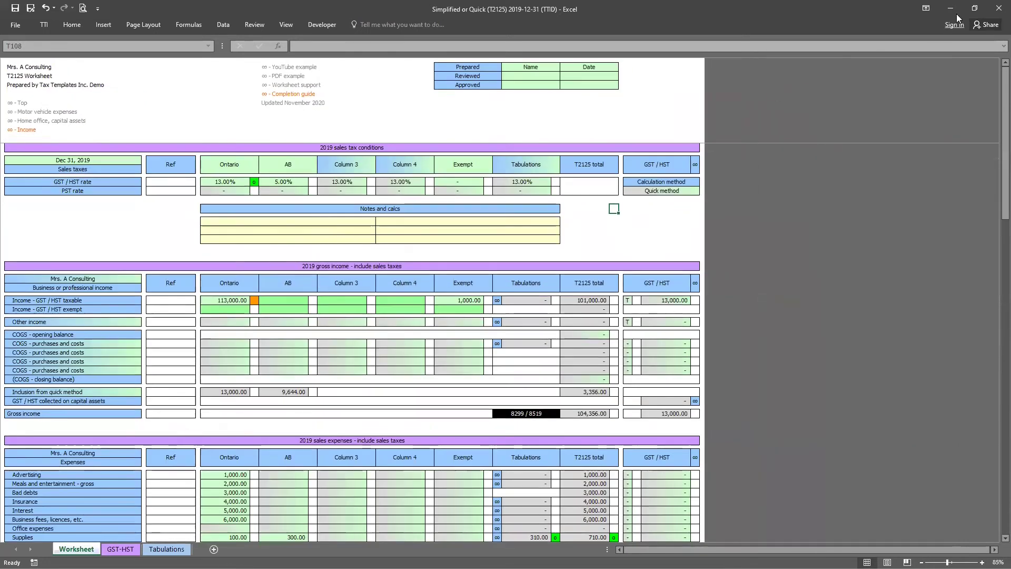
Discard the tax workbook's changes, then open Client Input 2019-12-31 (TTID) from the Client Input folder
{"action": "left_click", "coordinate": [997, 15]}
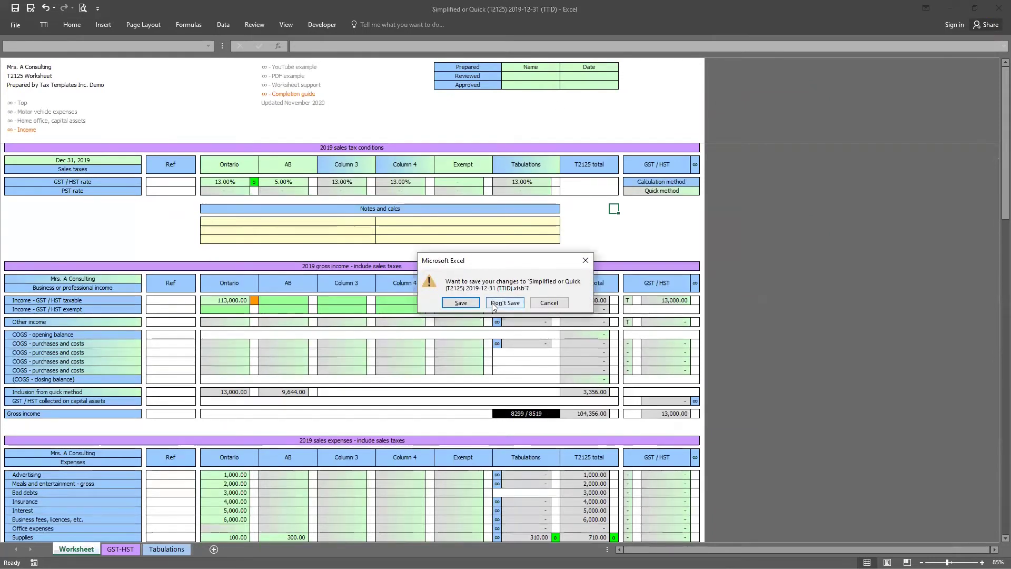
{"action": "left_click", "coordinate": [493, 304]}
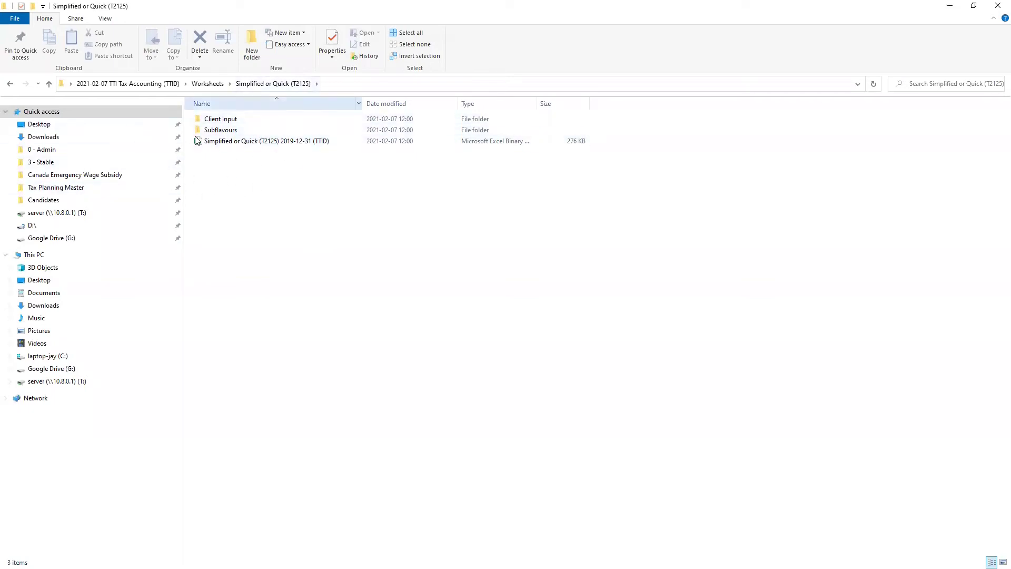
{"action": "left_click", "coordinate": [228, 121]}
{"action": "double_click", "coordinate": [229, 121]}
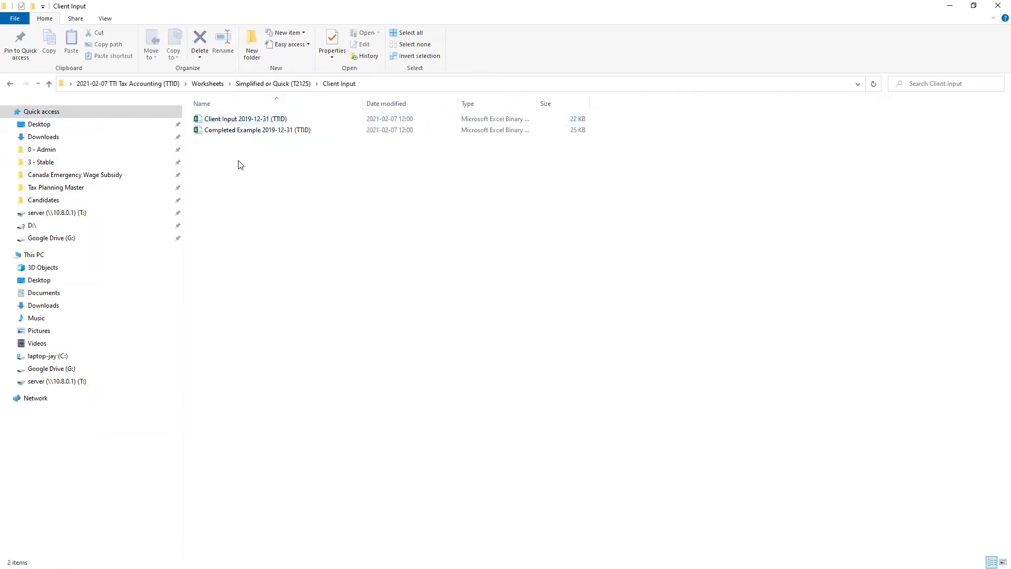
{"action": "left_click", "coordinate": [242, 121]}
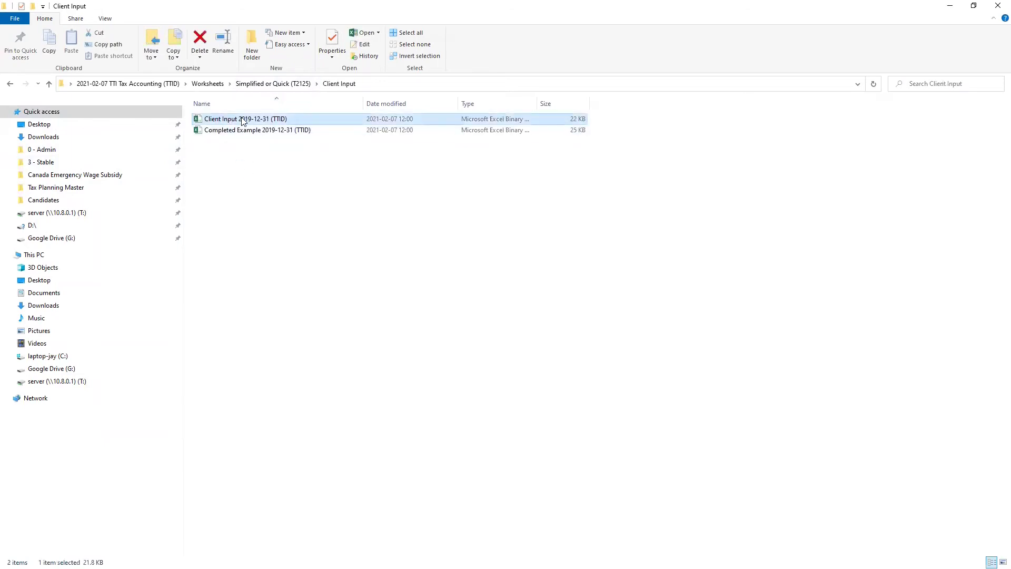
{"action": "double_click", "coordinate": [243, 120]}
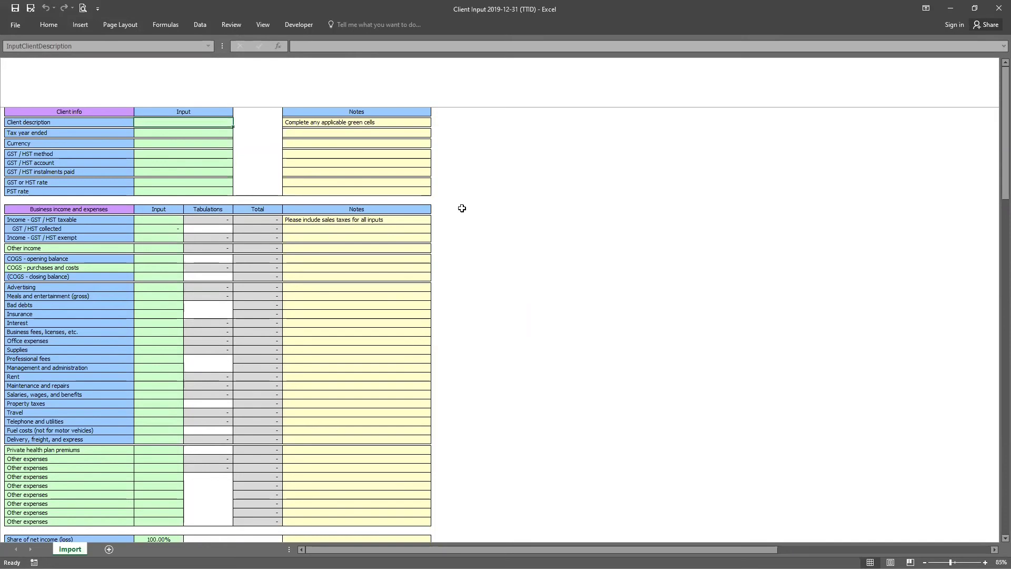
Select the Client info, Other income and business income and expense input cells on the Import sheet
{"action": "scroll", "coordinate": [462, 208], "scroll_direction": "up", "scroll_amount": 1}
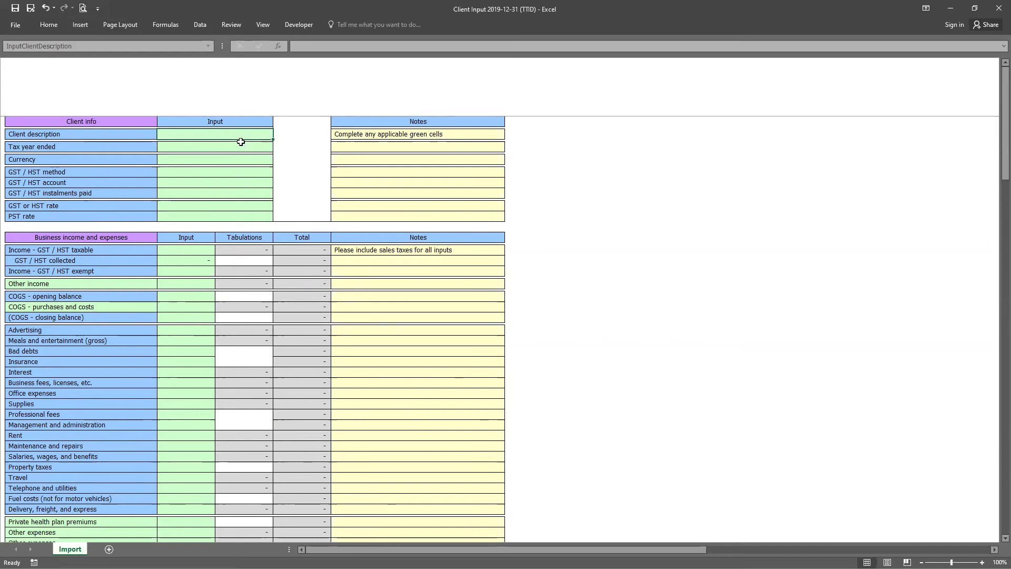
{"action": "left_click_drag", "start_coordinate": [239, 135], "coordinate": [227, 216]}
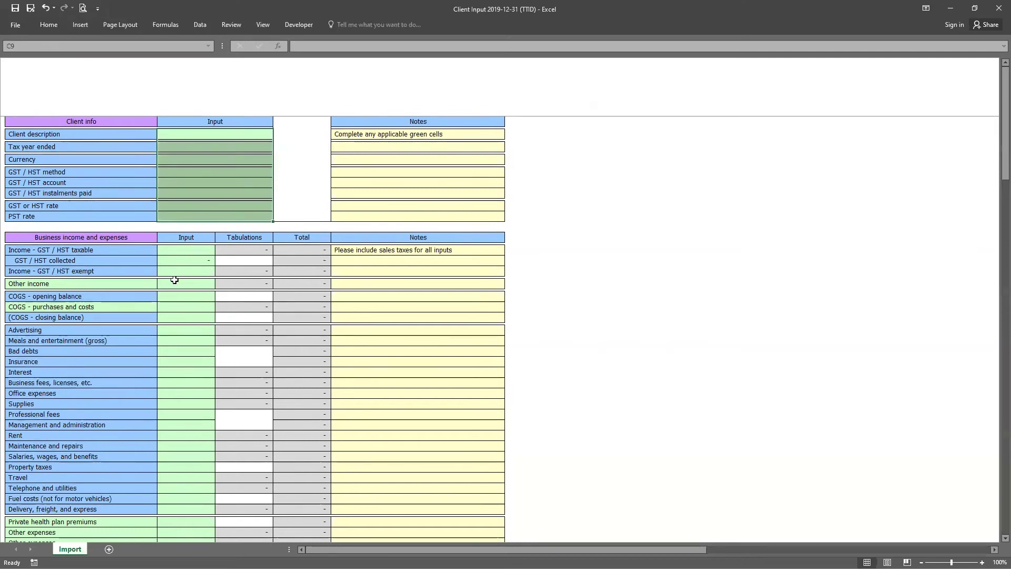
{"action": "left_click", "coordinate": [196, 283]}
{"action": "left_click_drag", "start_coordinate": [199, 248], "coordinate": [181, 505]}
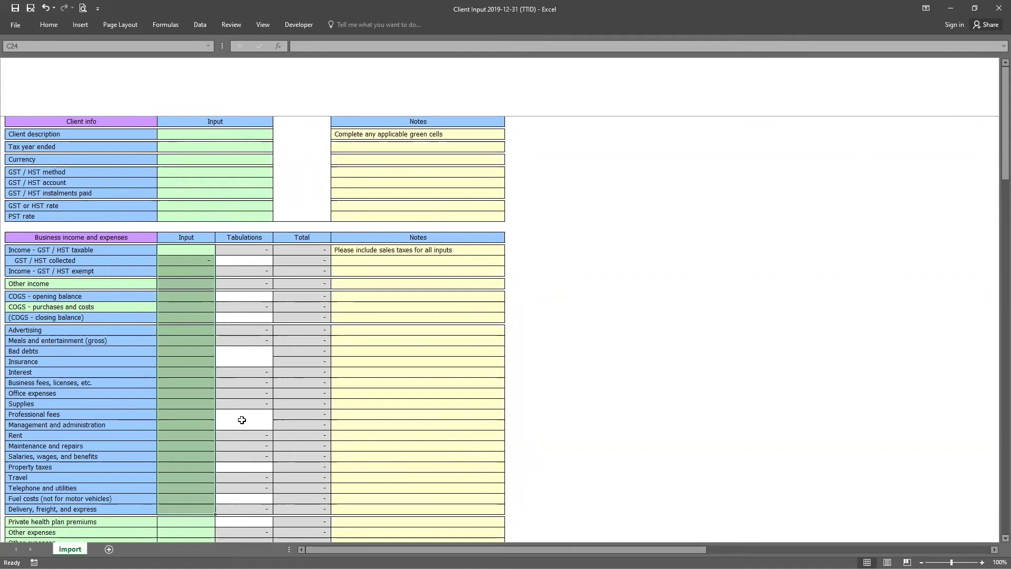
Scroll down to the Capital assets and Tabulations tables and select that block
{"action": "scroll", "coordinate": [263, 418], "scroll_direction": "down", "scroll_amount": 7}
{"action": "scroll", "coordinate": [263, 418], "scroll_direction": "down", "scroll_amount": 20}
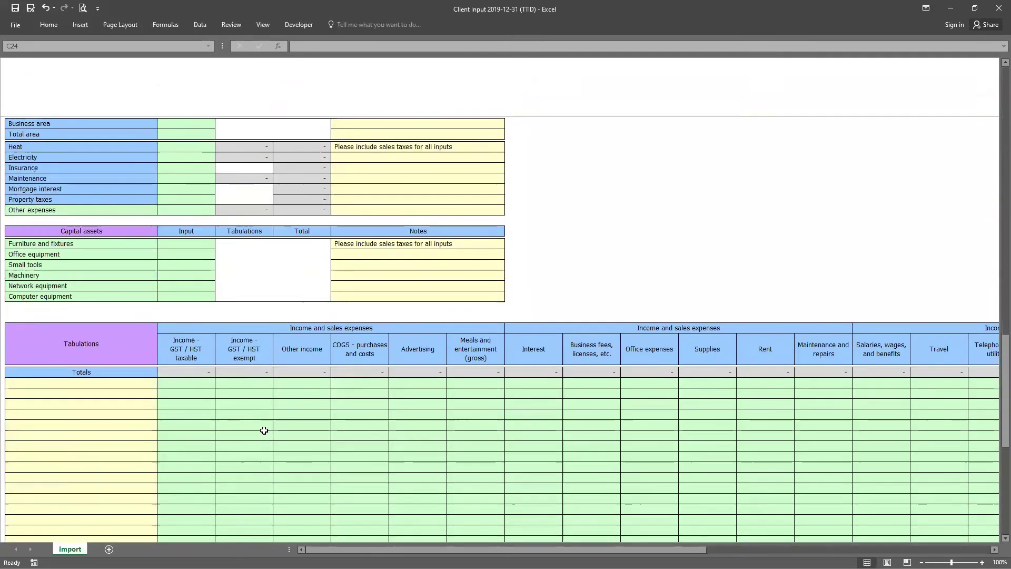
{"action": "scroll", "coordinate": [263, 416], "scroll_direction": "down", "scroll_amount": 3}
{"action": "left_click_drag", "start_coordinate": [187, 305], "coordinate": [603, 479]}
{"action": "left_click", "coordinate": [603, 482]}
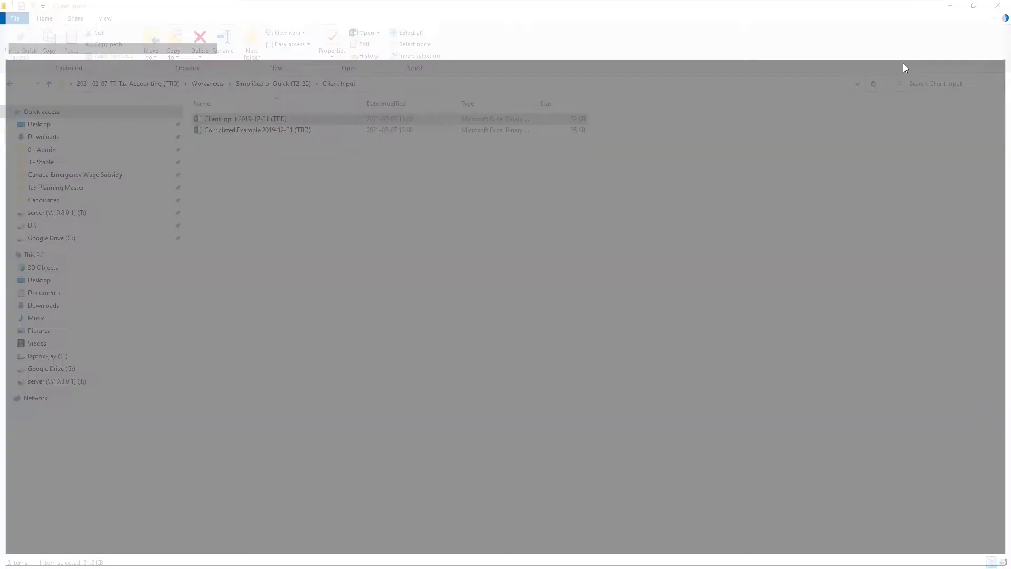
Close Client Input, open Completed Example, and compare sums of its Input, Tabulations and Total amounts
{"action": "left_click", "coordinate": [998, 8]}
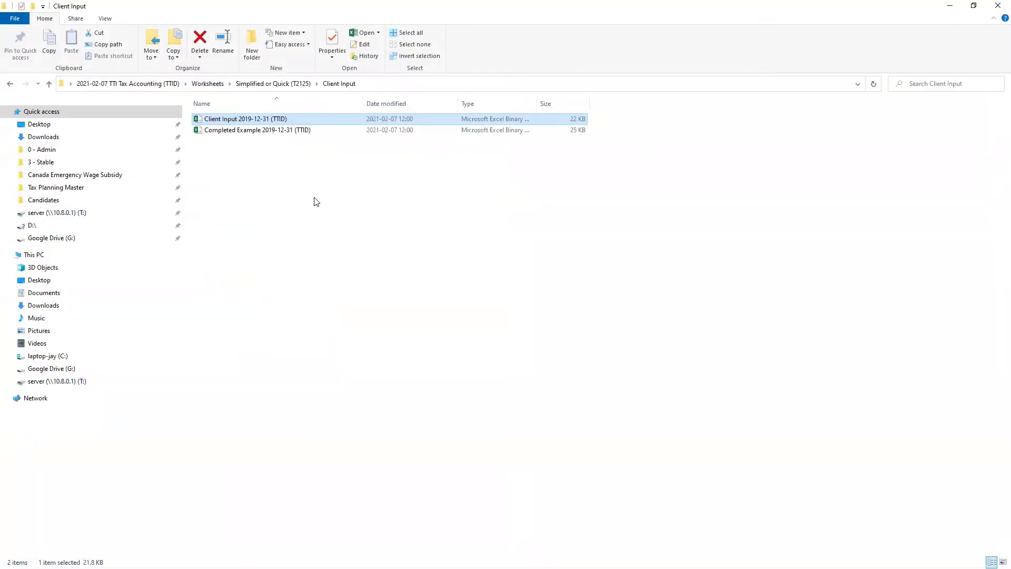
{"action": "double_click", "coordinate": [248, 132]}
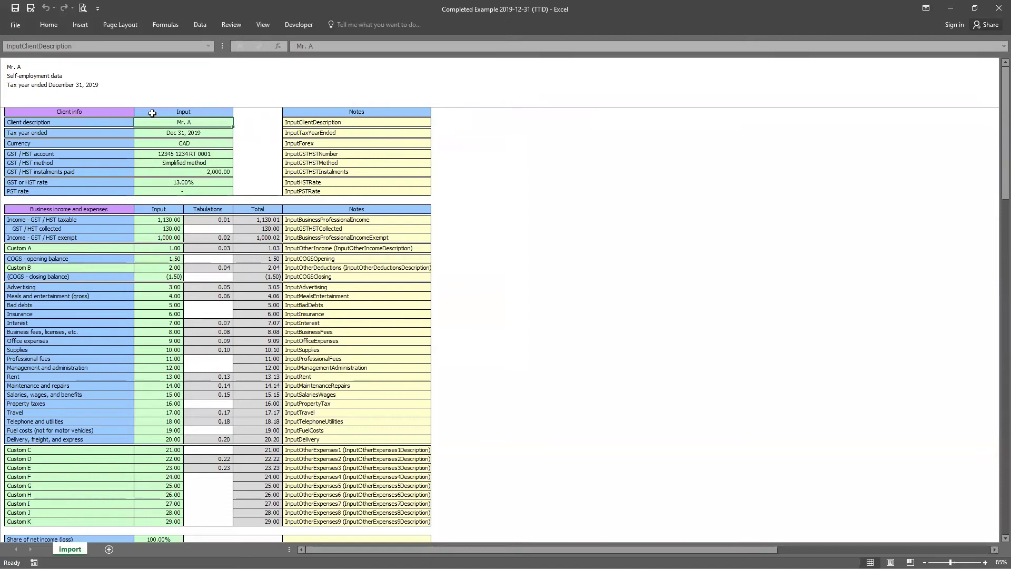
{"action": "left_click_drag", "start_coordinate": [257, 219], "coordinate": [266, 386]}
{"action": "left_click_drag", "start_coordinate": [179, 222], "coordinate": [158, 368]}
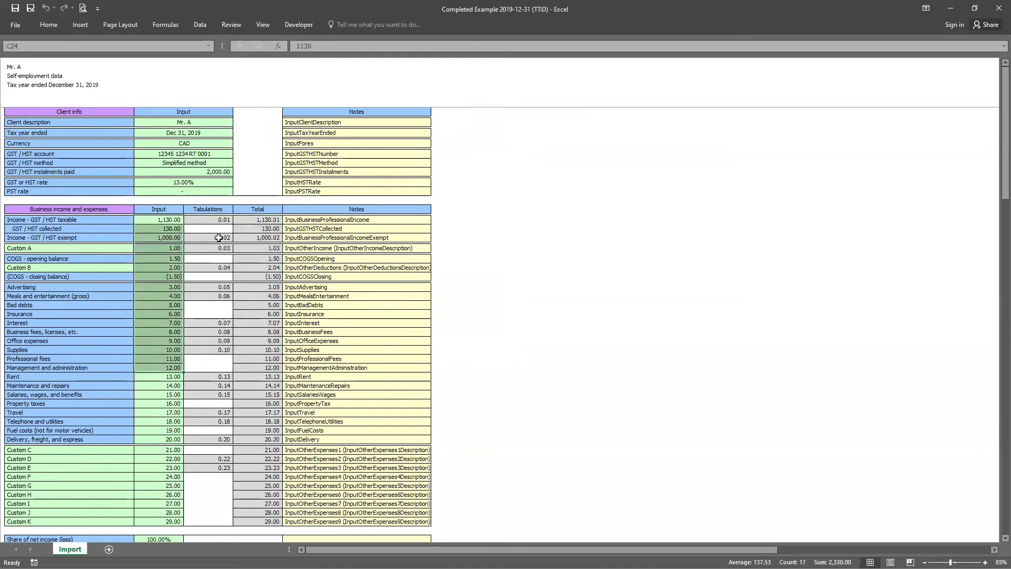
{"action": "left_click", "coordinate": [168, 221]}
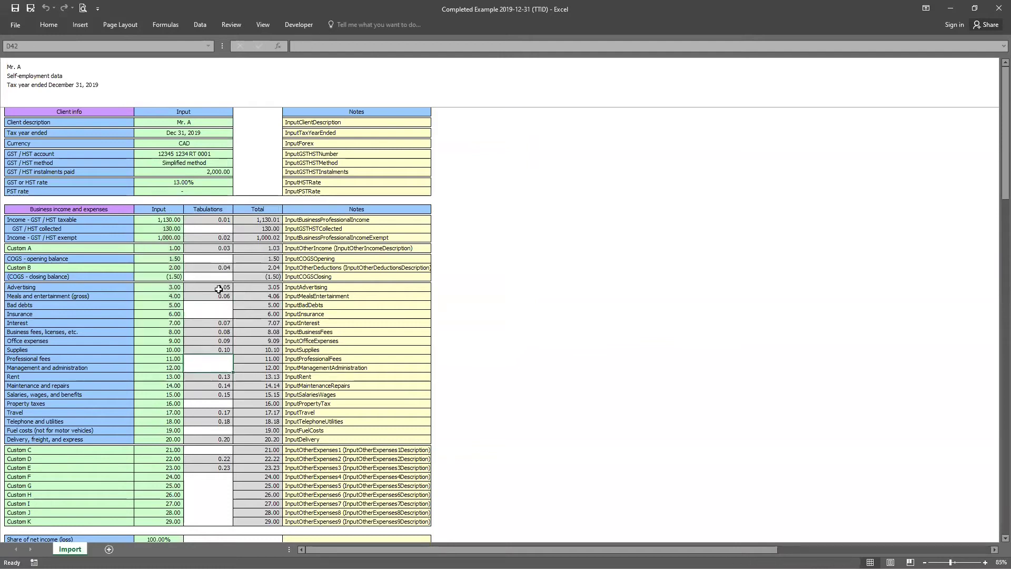
{"action": "left_click_drag", "start_coordinate": [208, 220], "coordinate": [210, 368]}
{"action": "left_click_drag", "start_coordinate": [260, 222], "coordinate": [261, 368]}
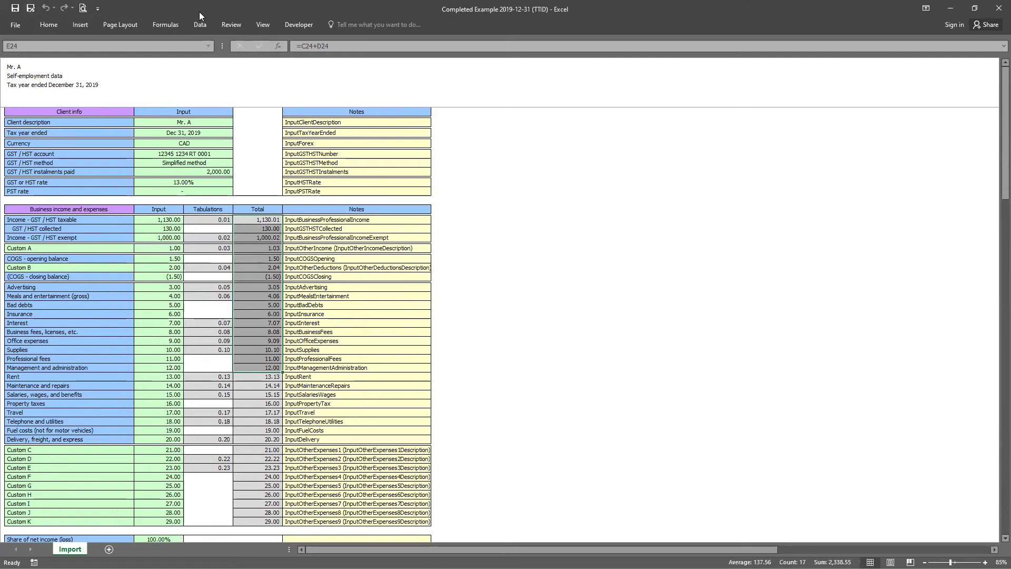
Look over the Review commands and select the GST / HST method input
{"action": "left_click", "coordinate": [229, 26]}
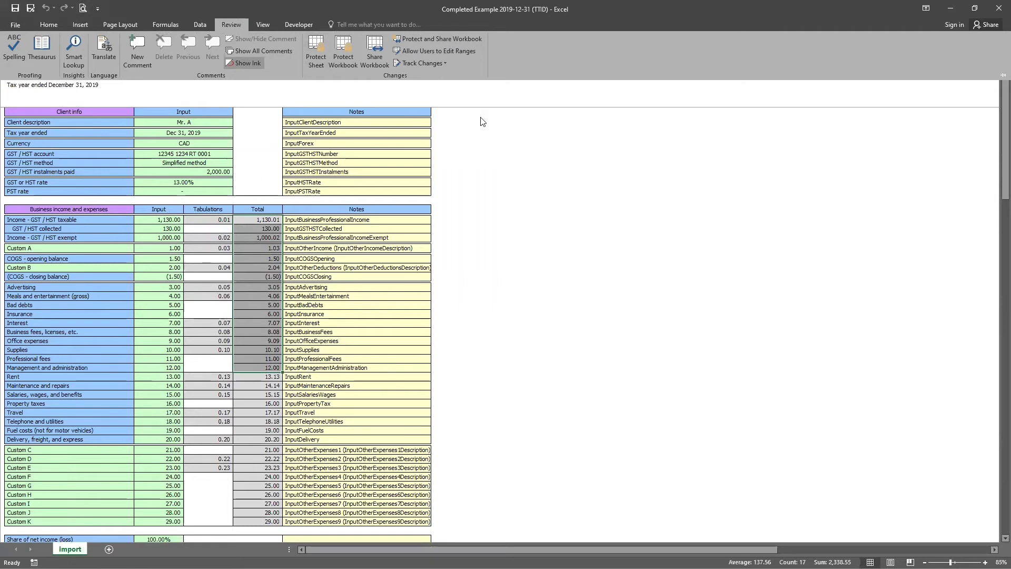
{"action": "left_click_drag", "start_coordinate": [483, 122], "coordinate": [579, 204]}
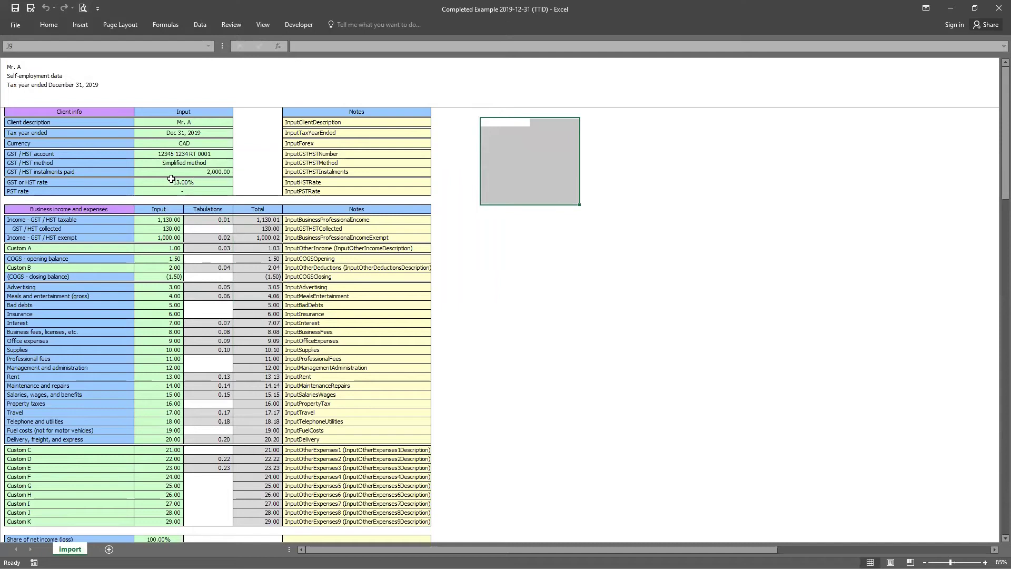
{"action": "left_click", "coordinate": [222, 163]}
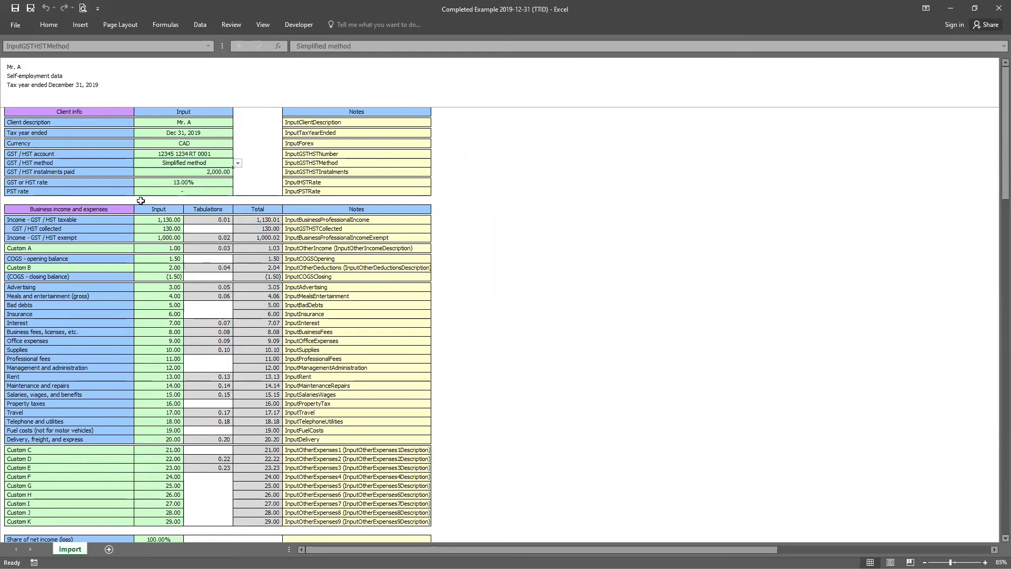
Close Completed Example without saving and open the Simplified or Quick (T2125) workbook
{"action": "left_click", "coordinate": [999, 8]}
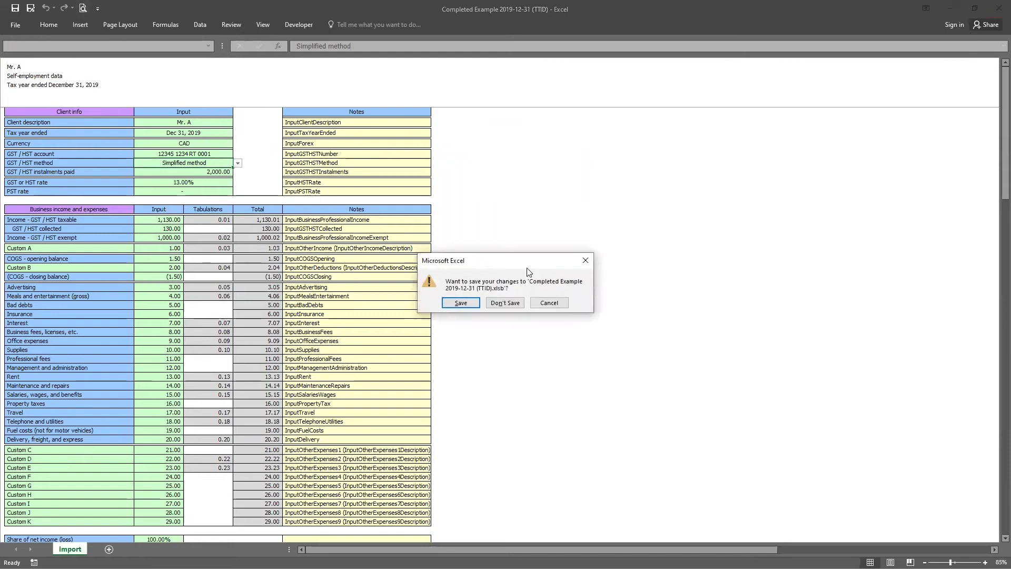
{"action": "left_click", "coordinate": [505, 302]}
{"action": "key", "text": "BackSpace"}
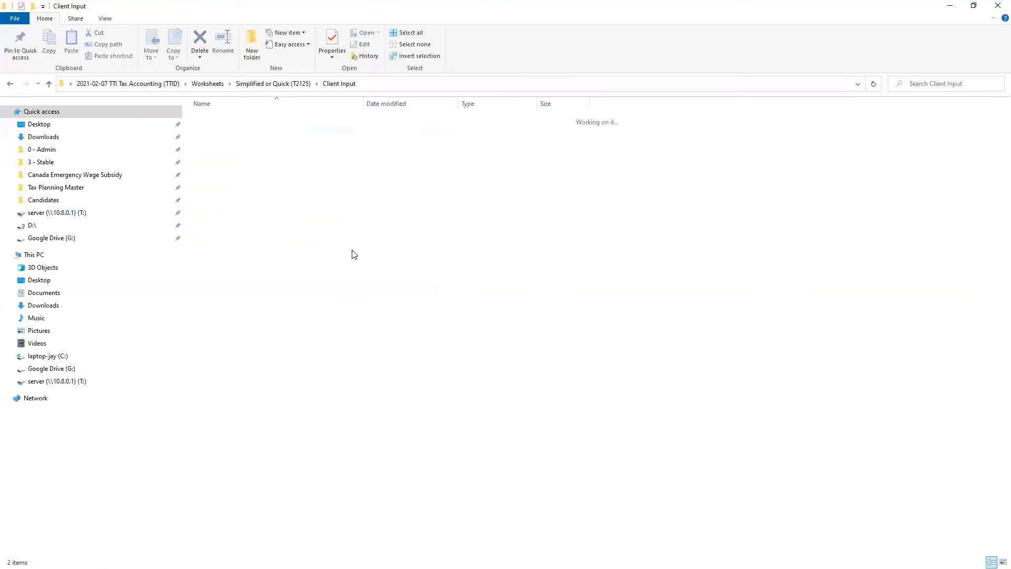
{"action": "double_click", "coordinate": [243, 140]}
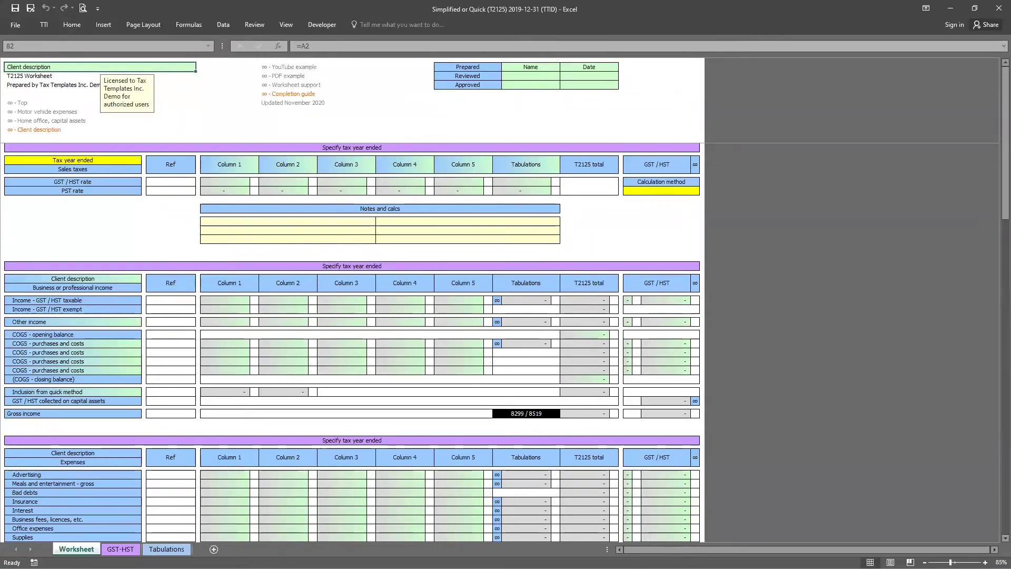
{"action": "key", "text": "alt+F4"}
Reopen Completed Example 2019-12-31 (TTID) from the Client Input folder
{"action": "double_click", "coordinate": [221, 119]}
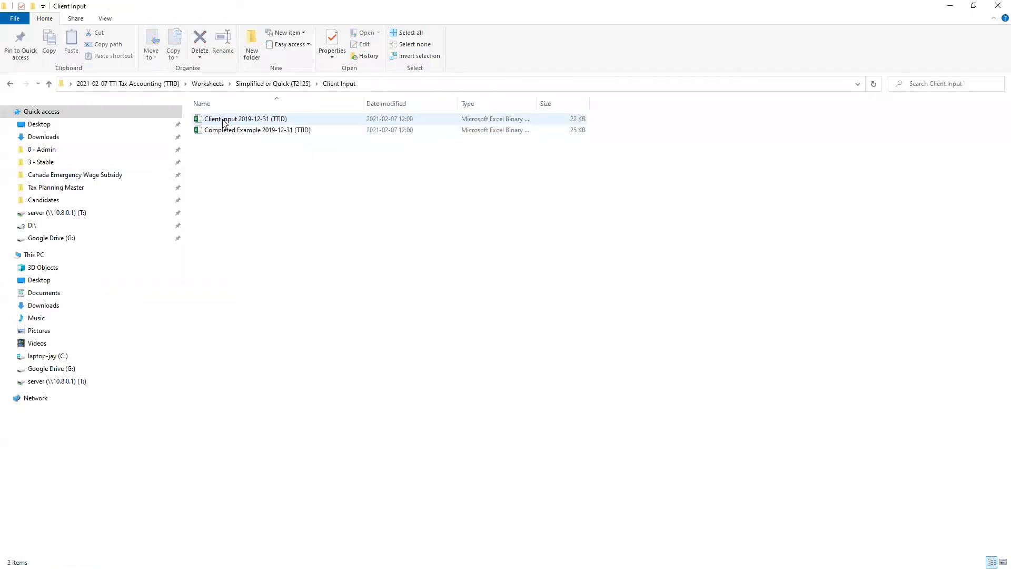
{"action": "left_click", "coordinate": [228, 133]}
{"action": "double_click", "coordinate": [228, 133]}
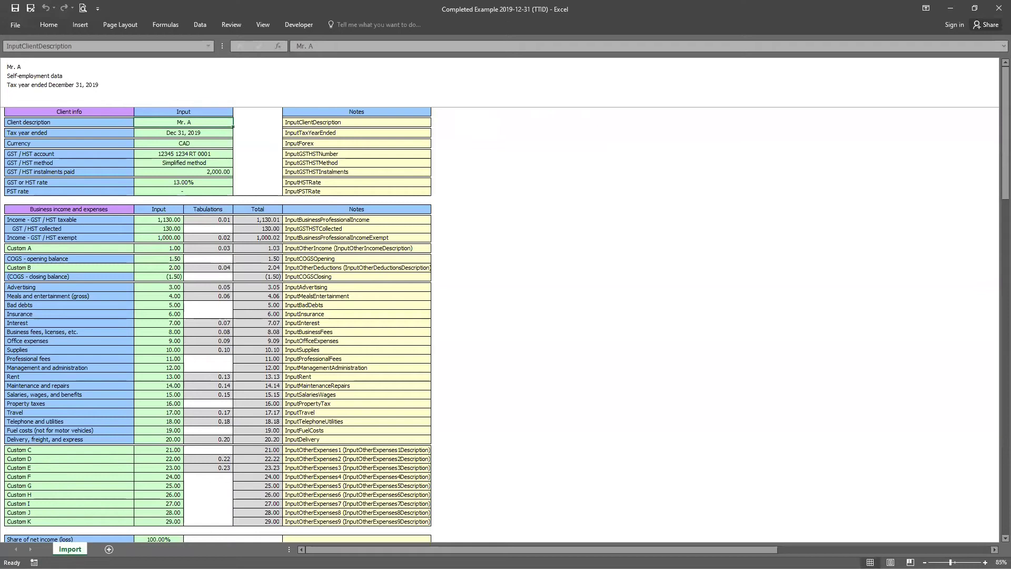
Move the Import sheet to the Simplified or Quick (T2125) workbook, before Worksheet
{"action": "right_click", "coordinate": [72, 548]}
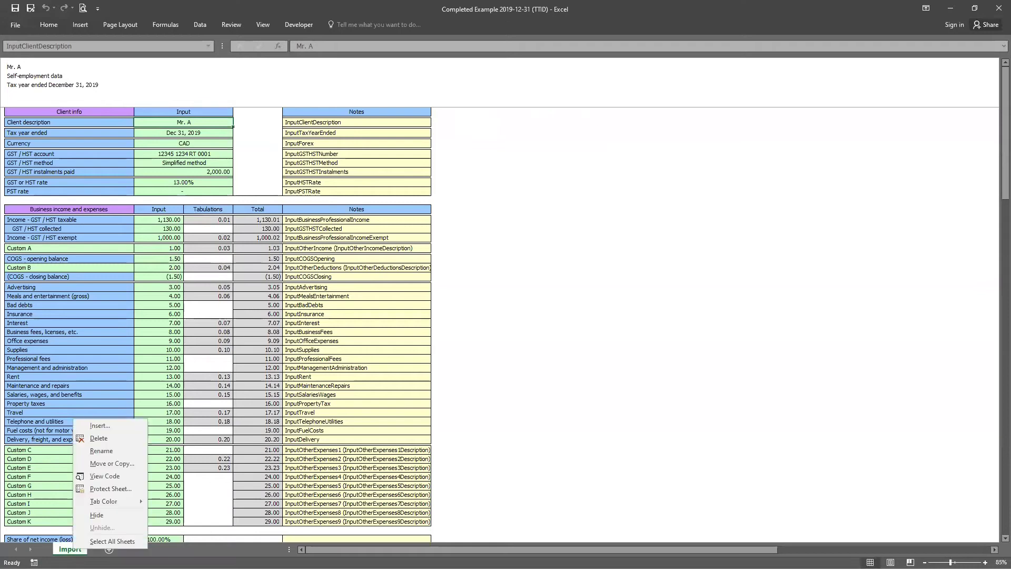
{"action": "left_click", "coordinate": [107, 466]}
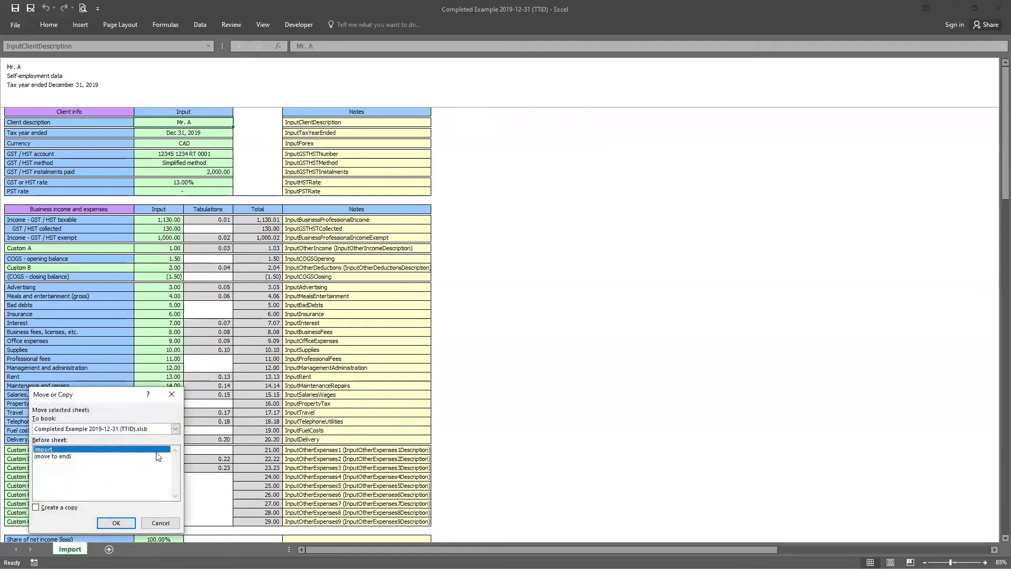
{"action": "left_click", "coordinate": [175, 429]}
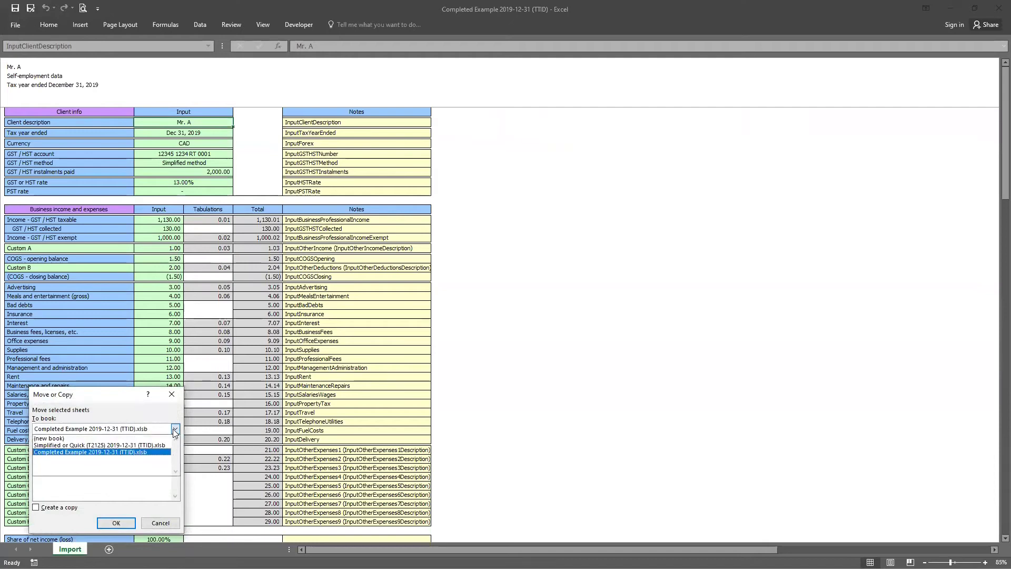
{"action": "left_click", "coordinate": [116, 445]}
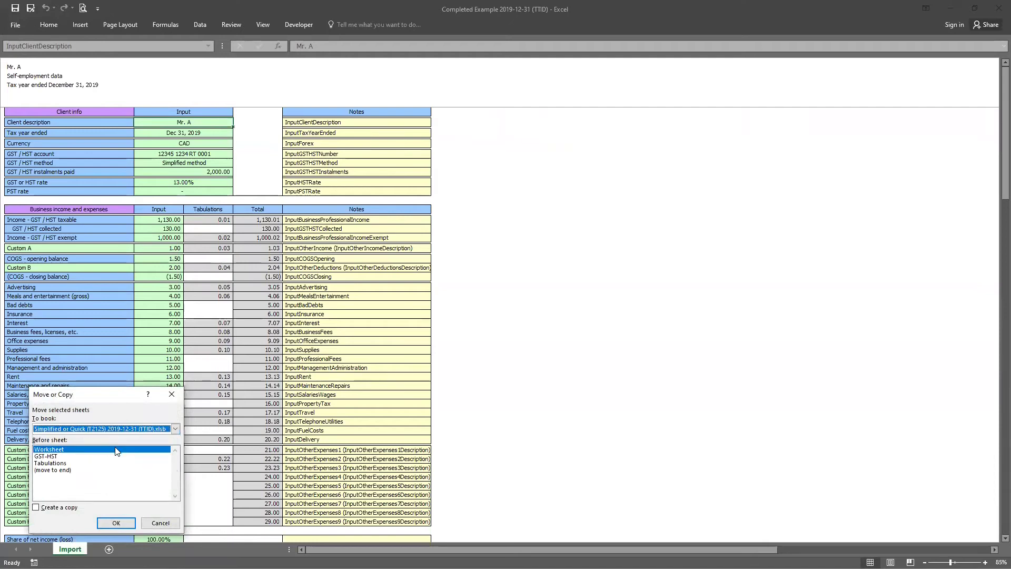
{"action": "left_click", "coordinate": [116, 522]}
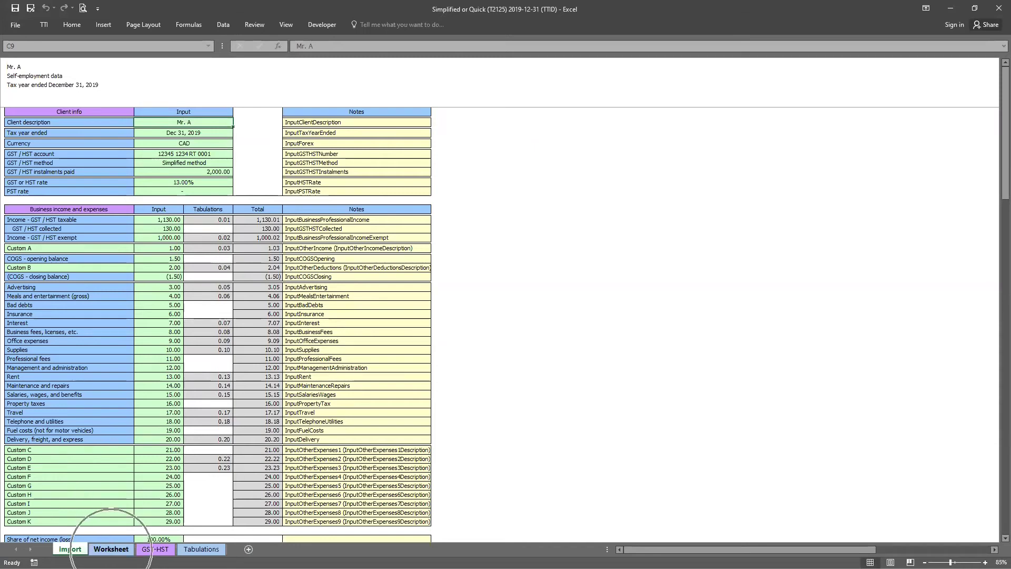
On the Worksheet sheet, enter 2000 as the CCA claimed on T2125
{"action": "left_click", "coordinate": [111, 549]}
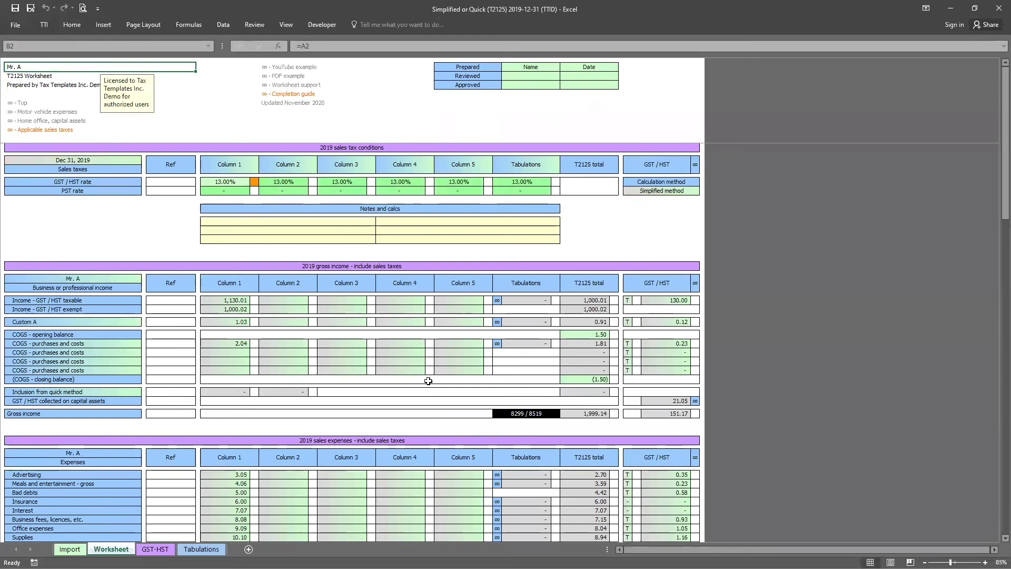
{"action": "scroll", "coordinate": [437, 387], "scroll_direction": "down", "scroll_amount": 4}
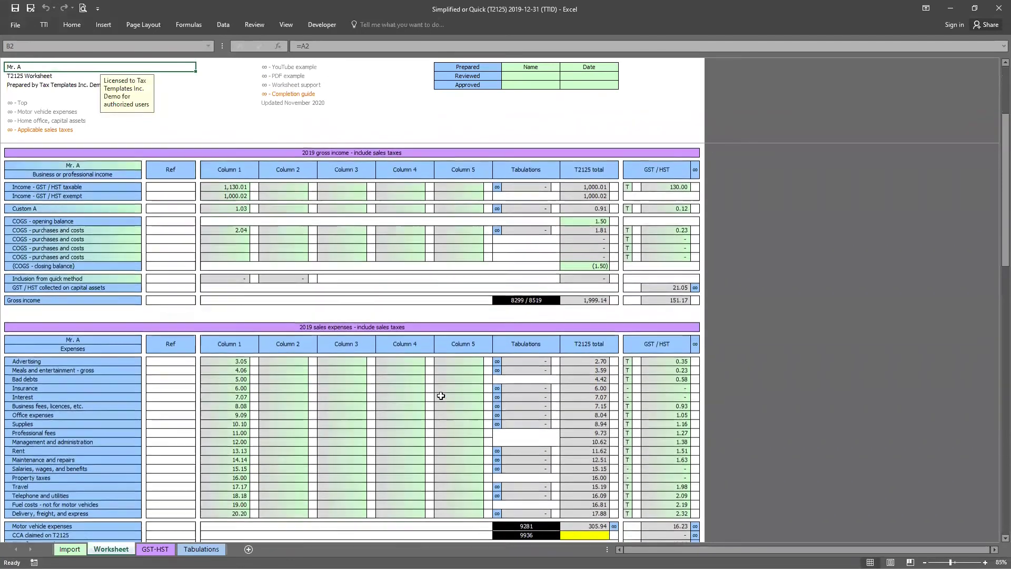
{"action": "scroll", "coordinate": [441, 395], "scroll_direction": "down", "scroll_amount": 4}
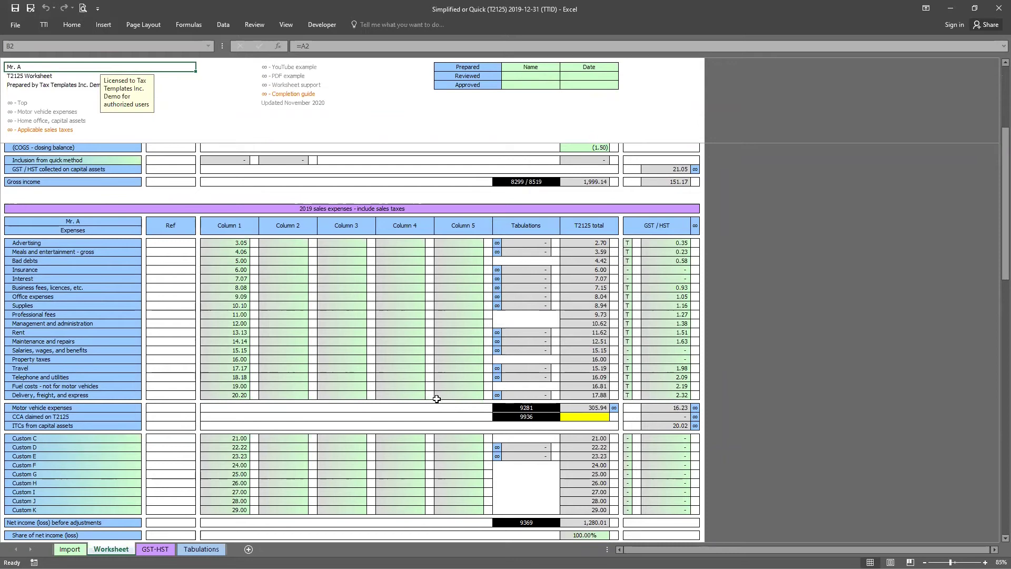
{"action": "scroll", "coordinate": [437, 398], "scroll_direction": "up", "scroll_amount": 3}
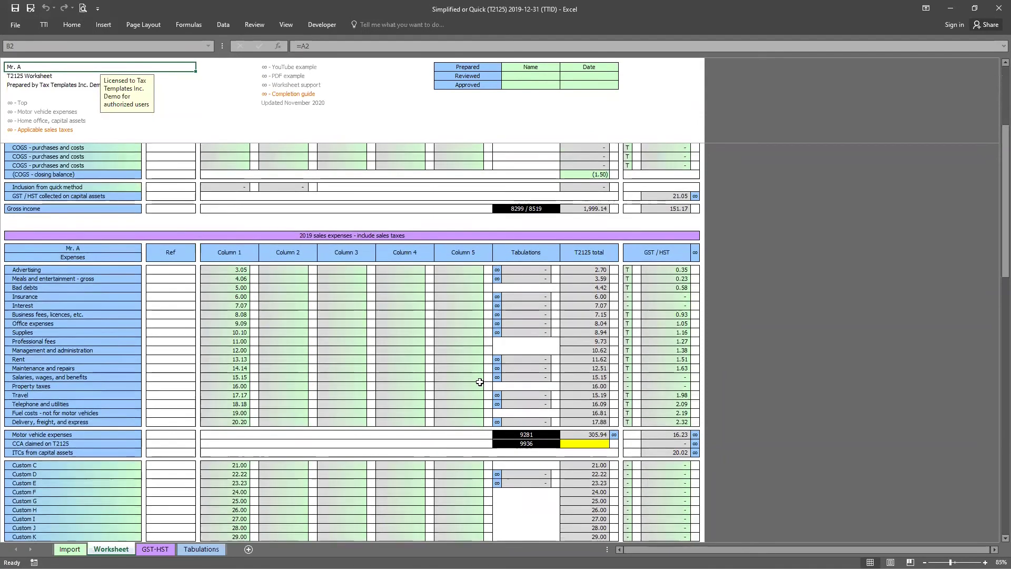
{"action": "scroll", "coordinate": [488, 390], "scroll_direction": "up", "scroll_amount": 1, "text": "ctrl"}
{"action": "scroll", "coordinate": [488, 391], "scroll_direction": "up", "scroll_amount": 1, "text": "ctrl"}
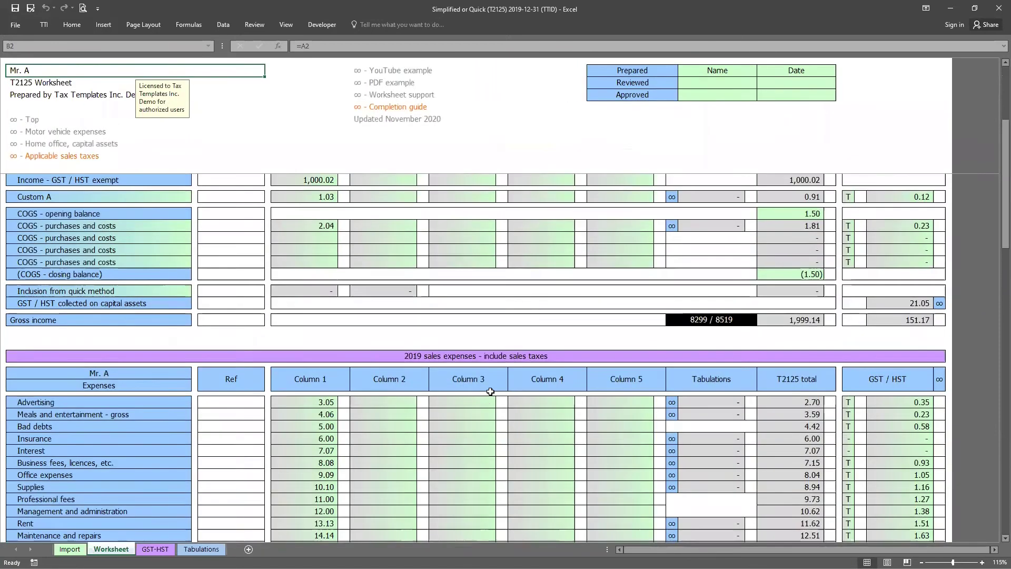
{"action": "scroll", "coordinate": [553, 405], "scroll_direction": "down", "scroll_amount": 3}
{"action": "left_click", "coordinate": [811, 484]}
{"action": "type", "text": "2000"}
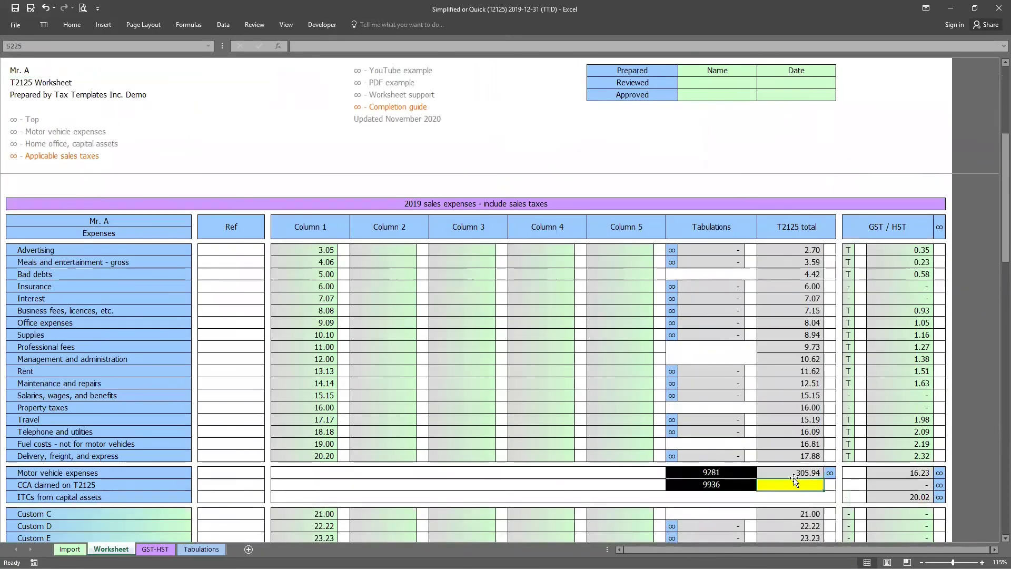
{"action": "key", "text": "ctrl+Return"}
{"action": "key", "text": "Down"}
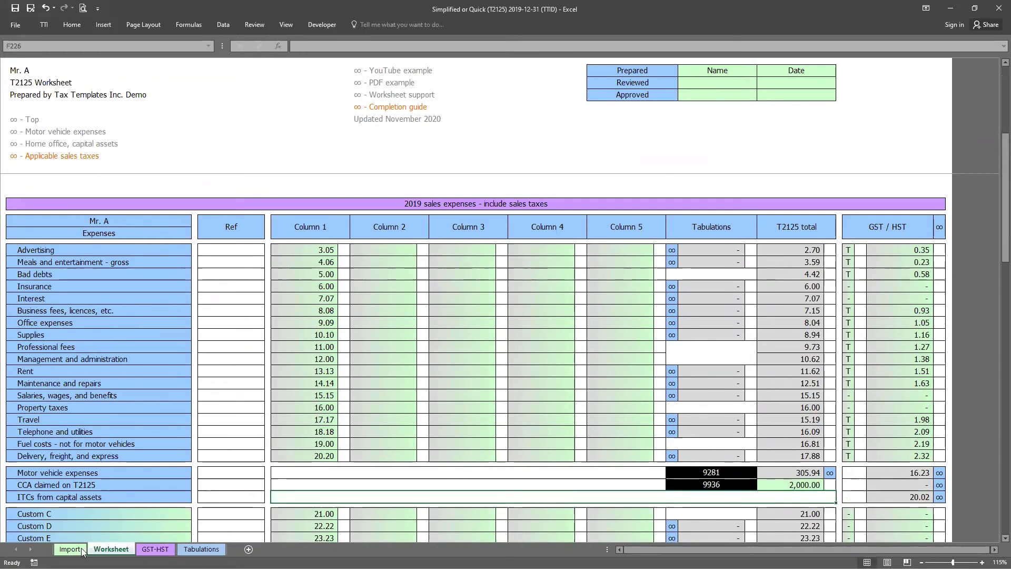
{"action": "left_click", "coordinate": [155, 548]}
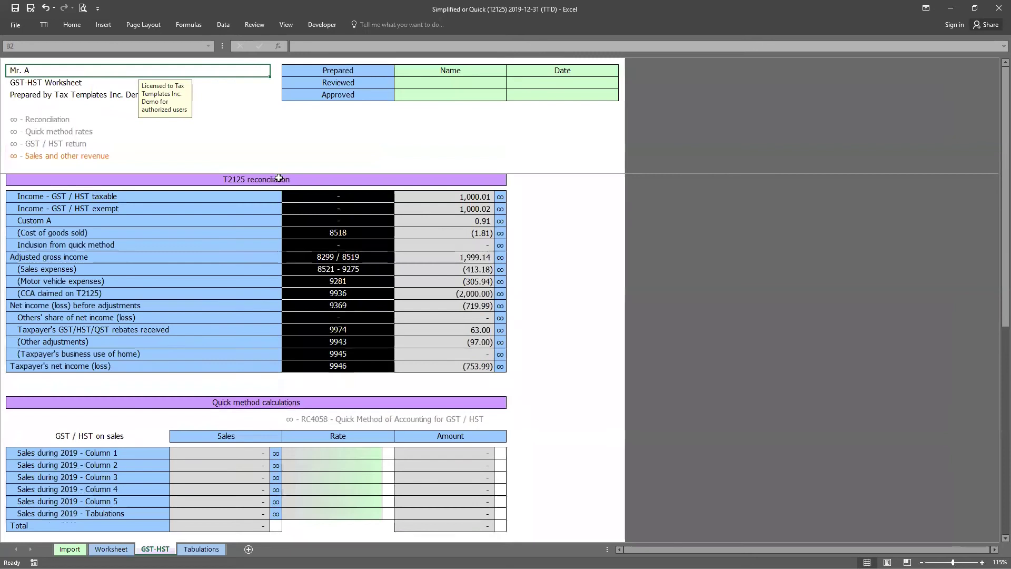
Select the T2125 reconciliation table showing the (753.99) net loss, then close Excel
{"action": "left_click_drag", "start_coordinate": [278, 178], "coordinate": [454, 365]}
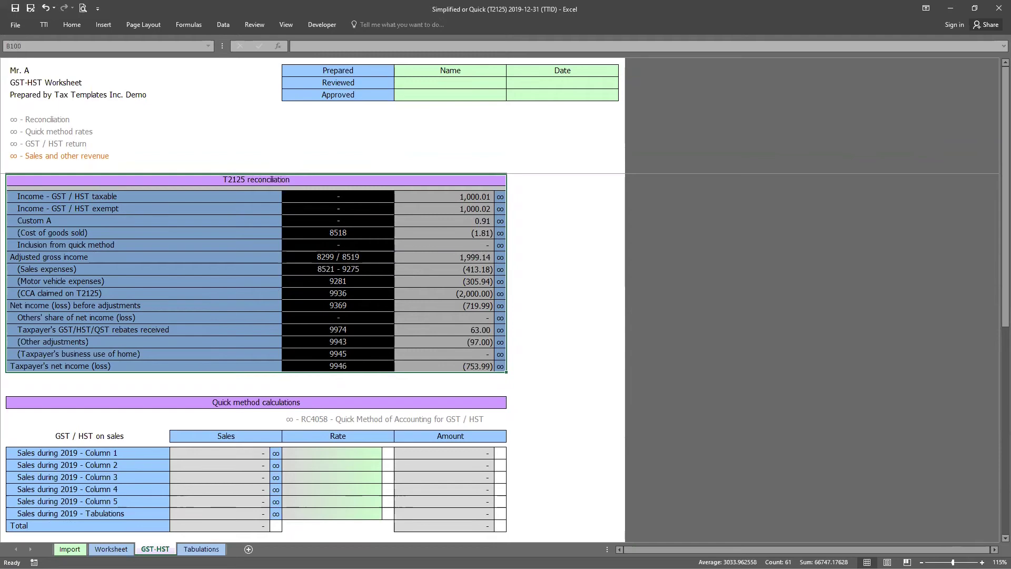
{"action": "key", "text": "alt+F4"}
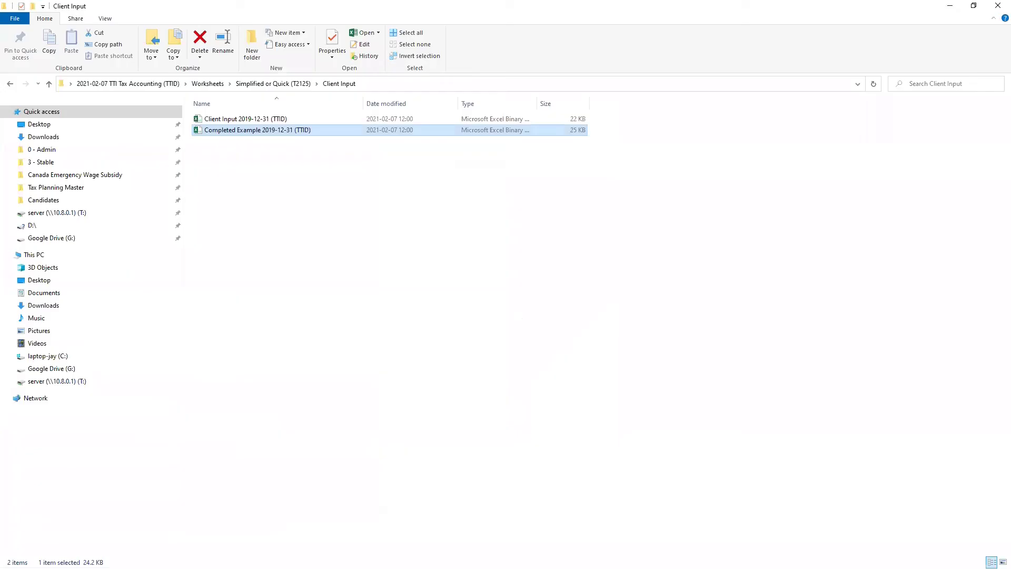
Go up to the Simplified or Quick (T2125) folder, open Subflavours and widen the Name column
{"action": "key", "text": "BackSpace"}
{"action": "left_click", "coordinate": [318, 178]}
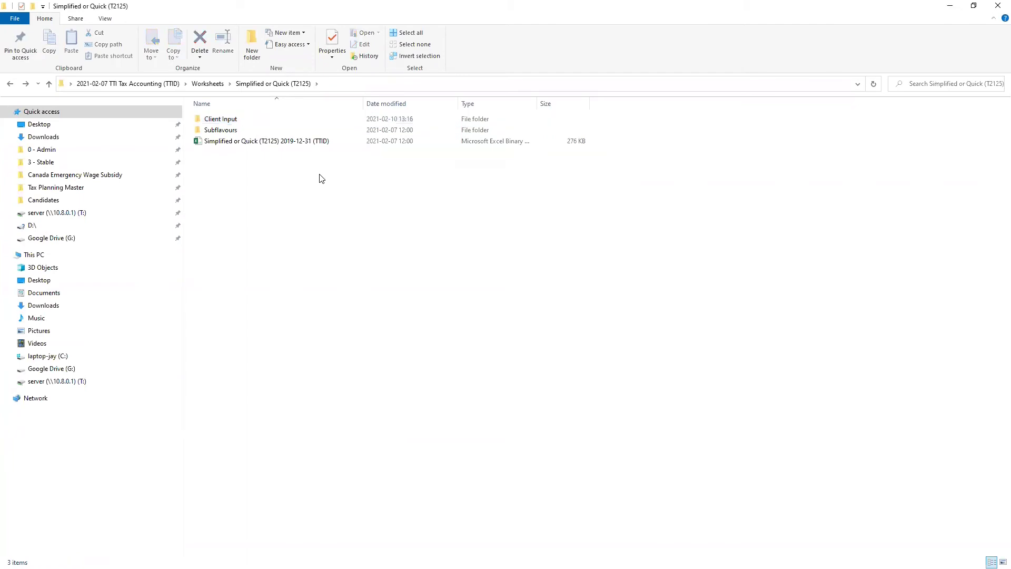
{"action": "double_click", "coordinate": [224, 131]}
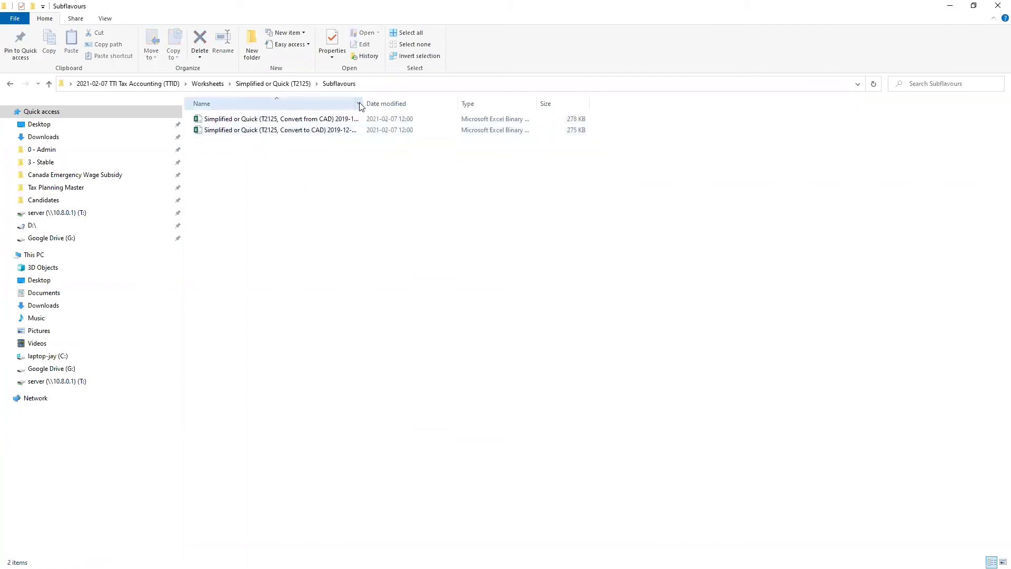
{"action": "left_click_drag", "start_coordinate": [361, 105], "coordinate": [433, 104]}
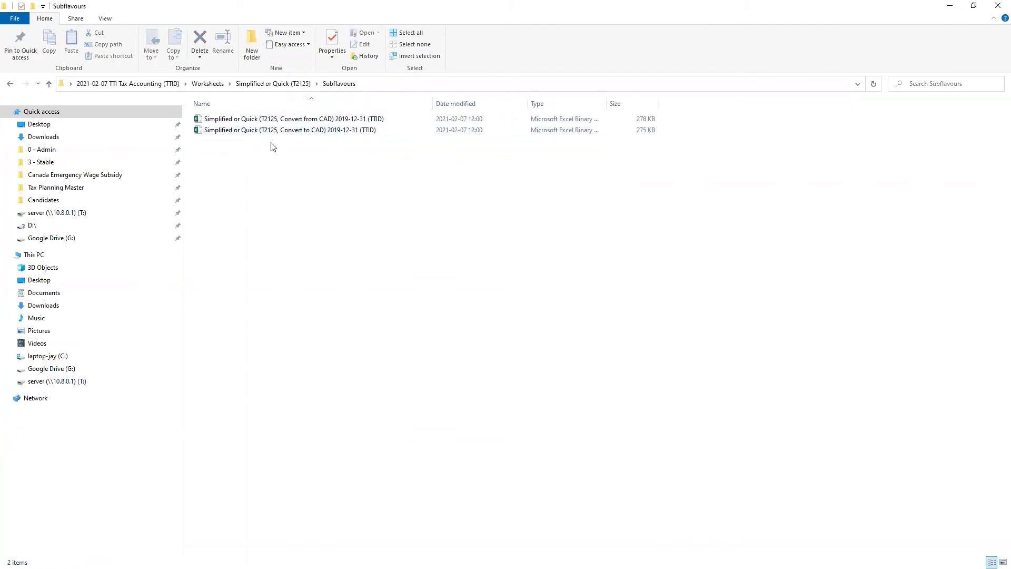
Compare the Convert to CAD and Convert from CAD workbooks, then return to the Excel workbook
{"action": "mouse_move", "coordinate": [269, 134]}
{"action": "left_click", "coordinate": [235, 131]}
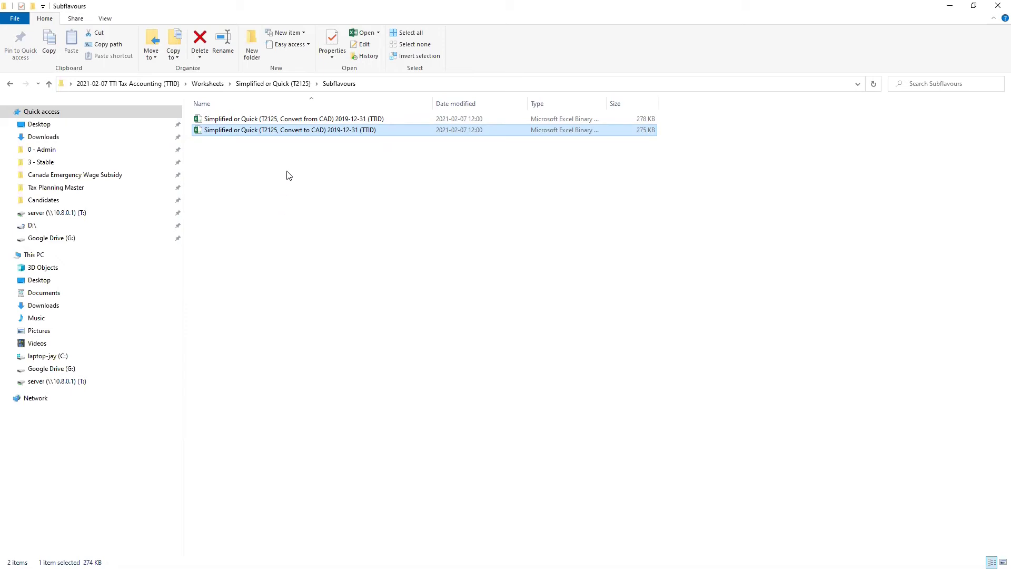
{"action": "left_click", "coordinate": [296, 118]}
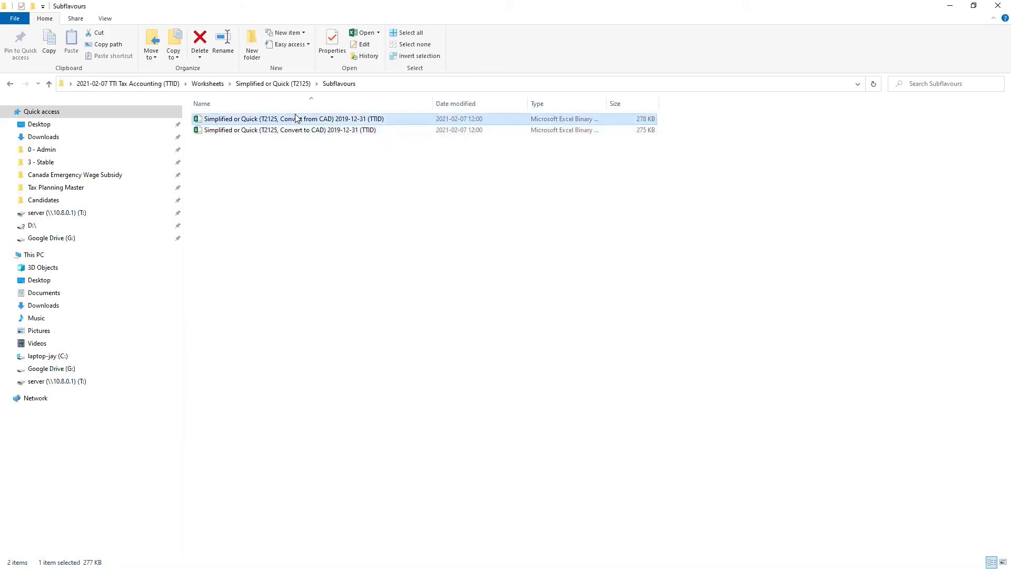
{"action": "left_click_drag", "start_coordinate": [315, 170], "coordinate": [233, 116]}
{"action": "left_click", "coordinate": [280, 188]}
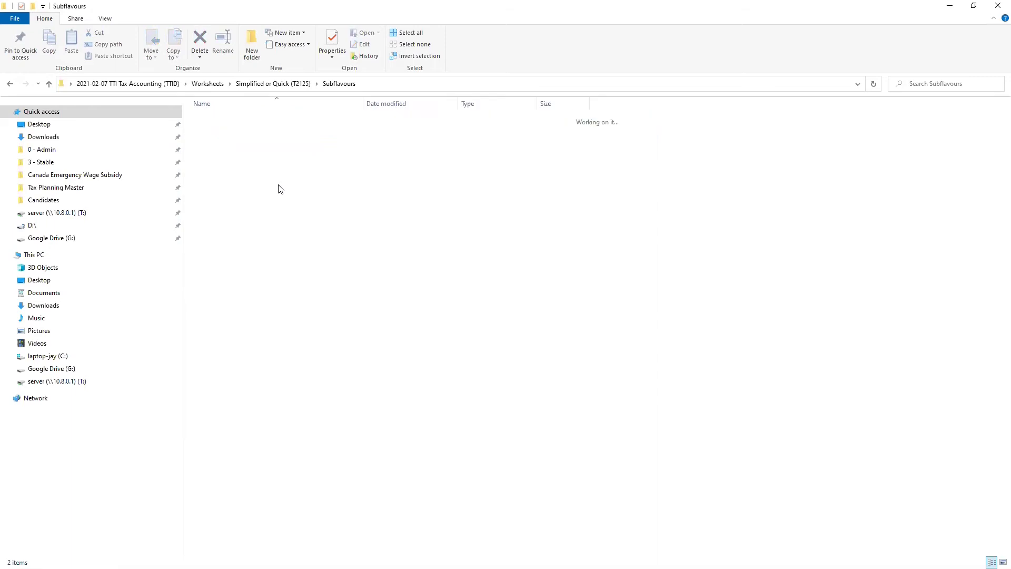
{"action": "key", "text": "alt+Left"}
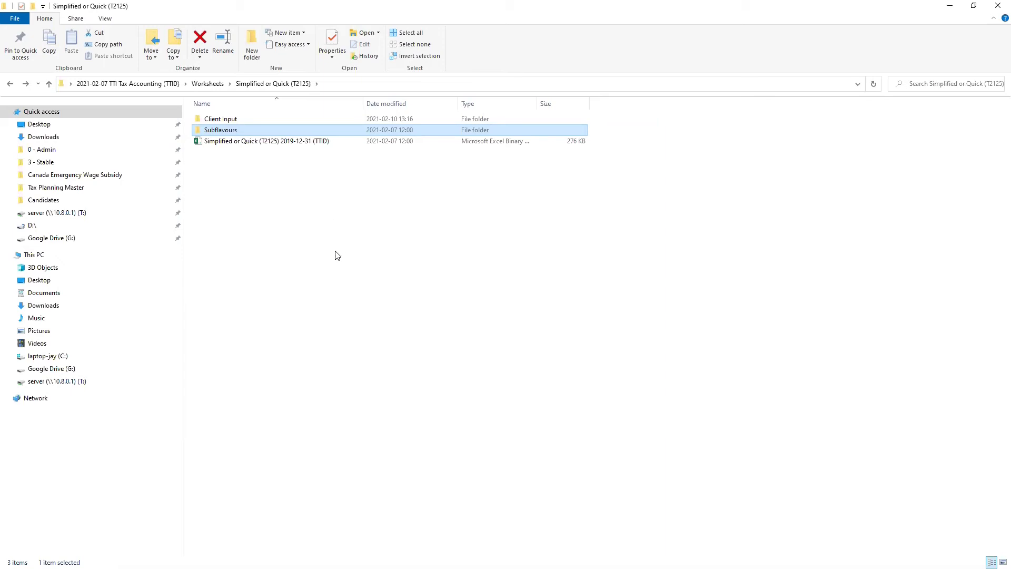
{"action": "key", "text": "alt+Tab"}
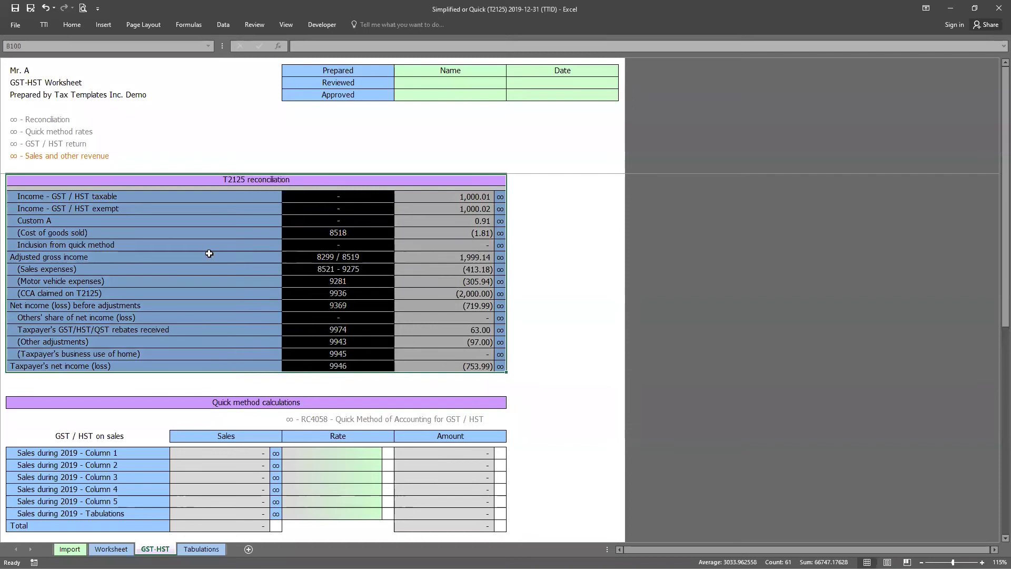
Insert a new blank Sheet2 positioned after the Tabulations tab
{"action": "left_click", "coordinate": [209, 253]}
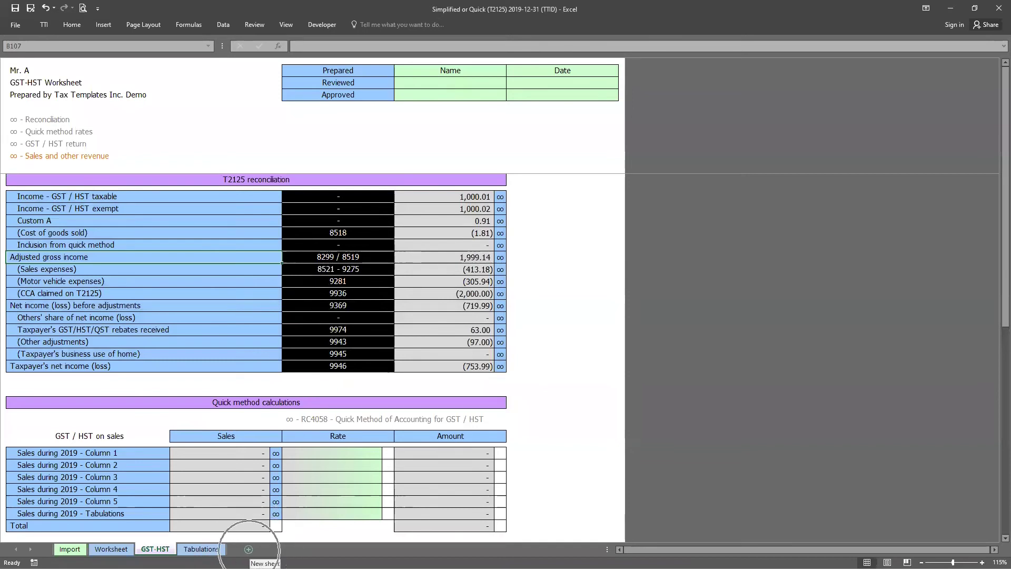
{"action": "left_click", "coordinate": [249, 549]}
{"action": "left_click_drag", "start_coordinate": [218, 552], "coordinate": [179, 550]}
{"action": "left_click", "coordinate": [247, 550]}
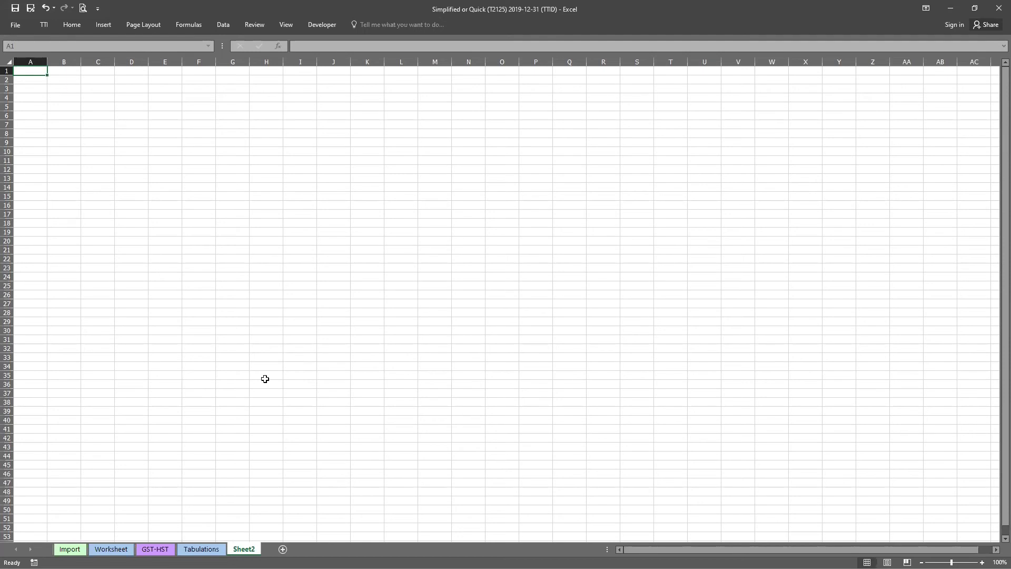
Review the Worksheet's Column 1 amounts, selecting the Meals to Rent expense cells
{"action": "left_click", "coordinate": [110, 549]}
{"action": "scroll", "coordinate": [305, 370], "scroll_direction": "up", "scroll_amount": 8}
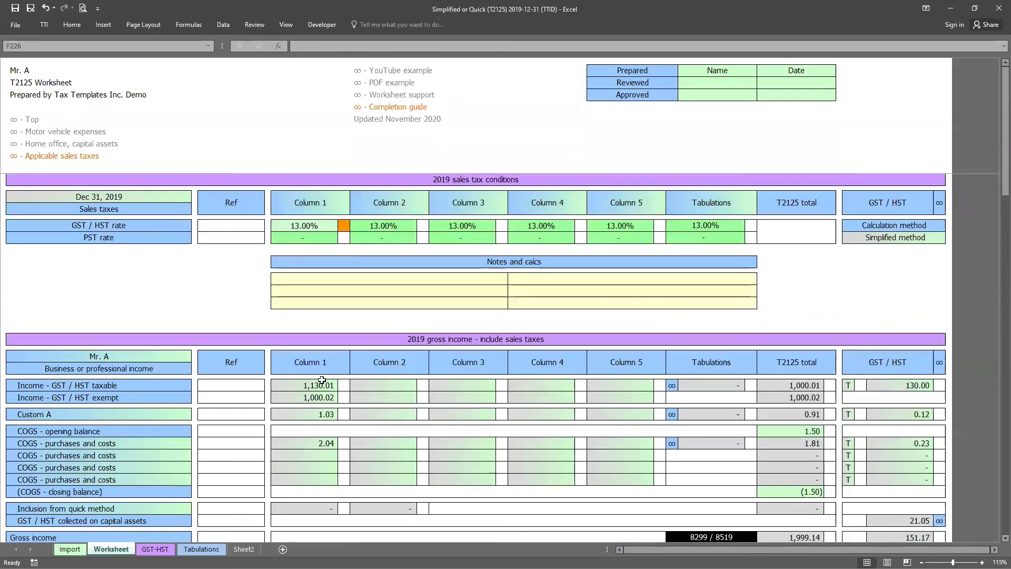
{"action": "left_click_drag", "start_coordinate": [322, 385], "coordinate": [320, 465]}
{"action": "scroll", "coordinate": [321, 465], "scroll_direction": "down", "scroll_amount": 4}
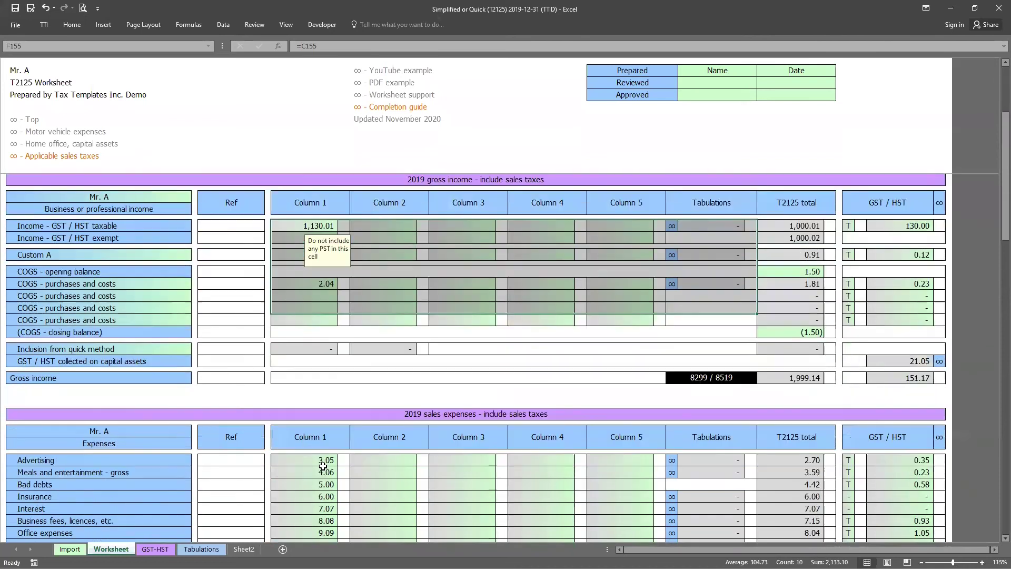
{"action": "scroll", "coordinate": [311, 462], "scroll_direction": "down", "scroll_amount": 3}
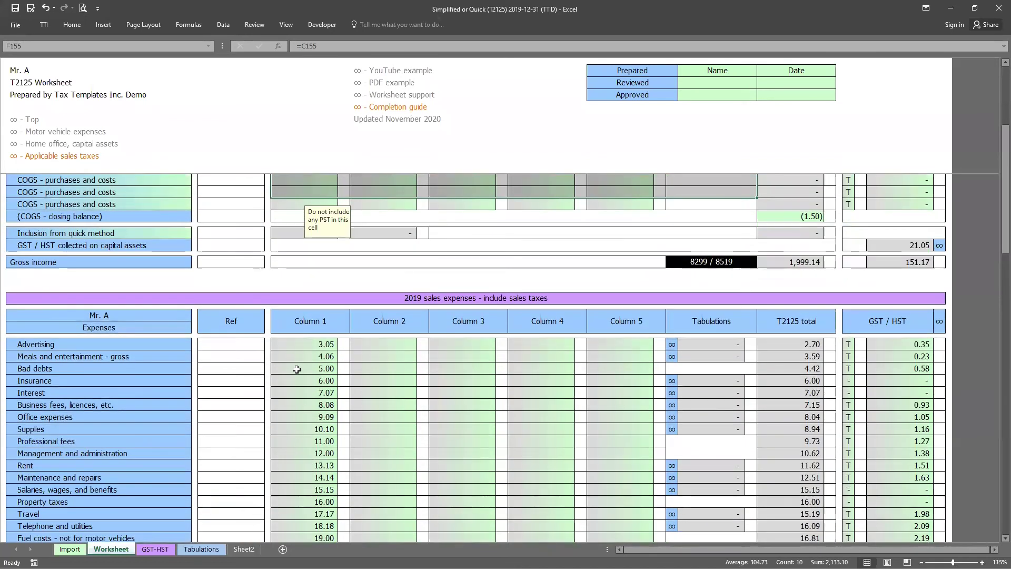
{"action": "left_click_drag", "start_coordinate": [299, 358], "coordinate": [303, 465]}
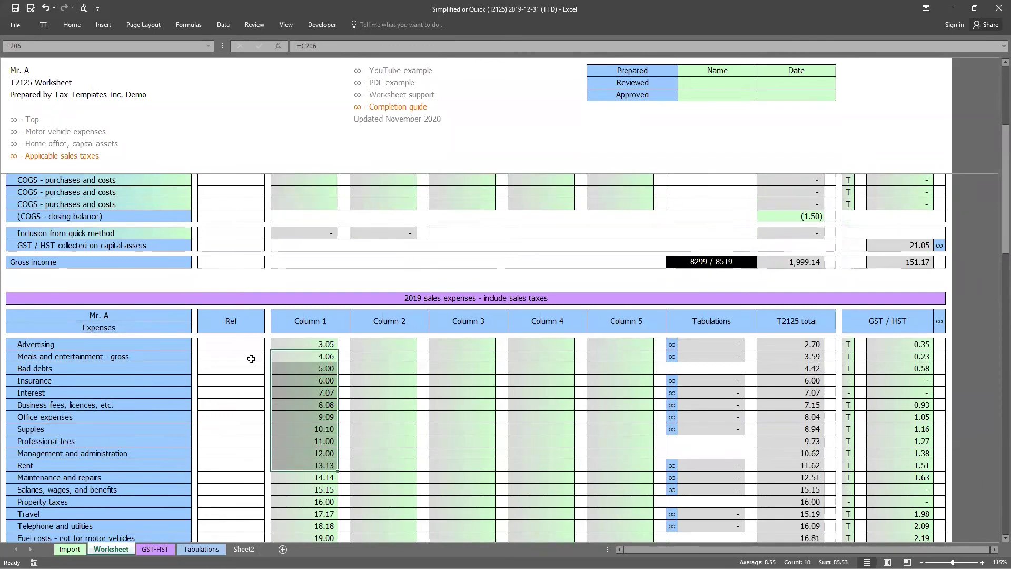
{"action": "scroll", "coordinate": [328, 269], "scroll_direction": "up", "scroll_amount": 2}
{"action": "scroll", "coordinate": [328, 268], "scroll_direction": "up", "scroll_amount": 5}
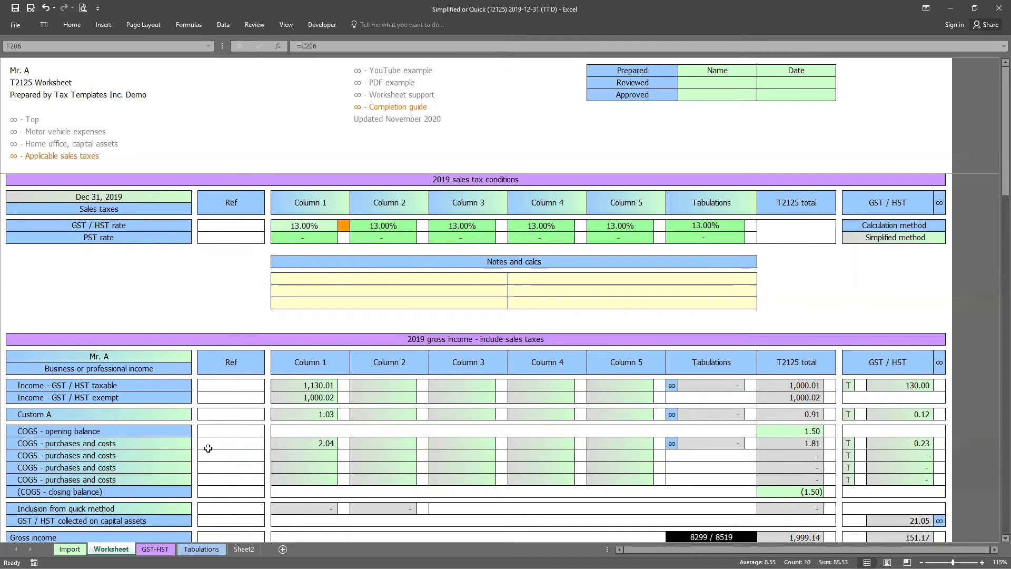
Check the Import sheet's tab options, leaving its name unchanged
{"action": "left_click", "coordinate": [70, 548]}
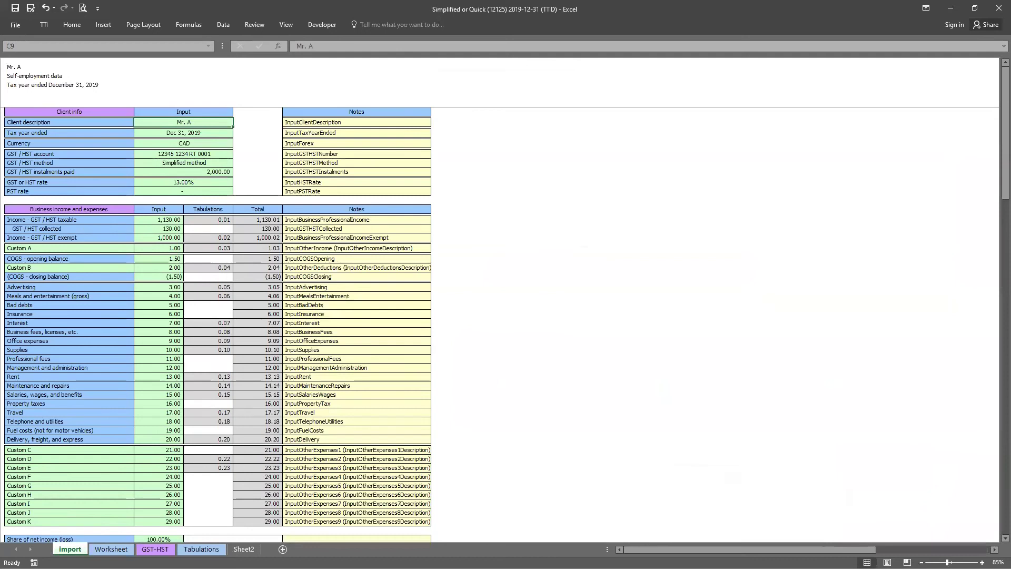
{"action": "right_click", "coordinate": [72, 548]}
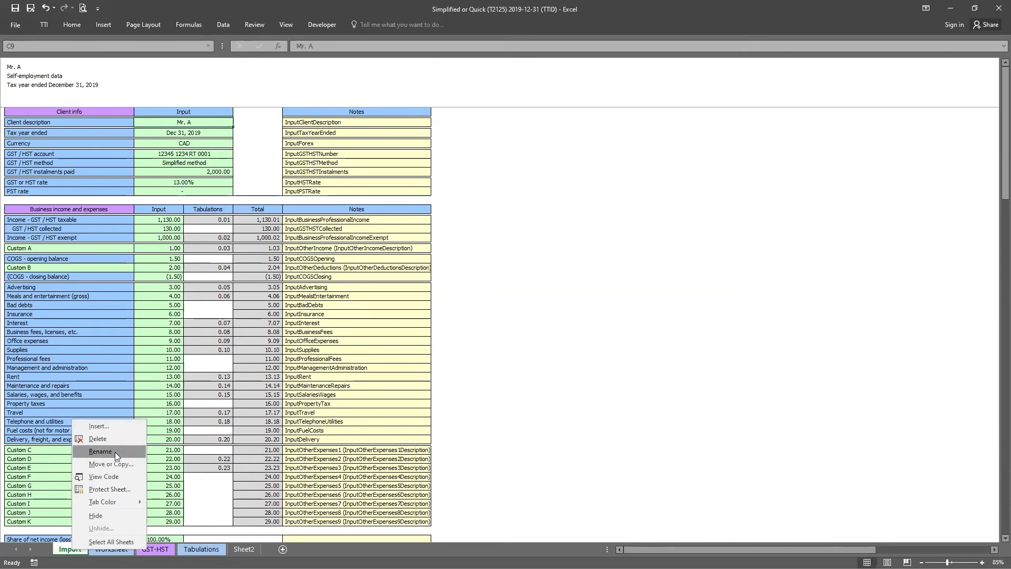
{"action": "key", "text": "Escape"}
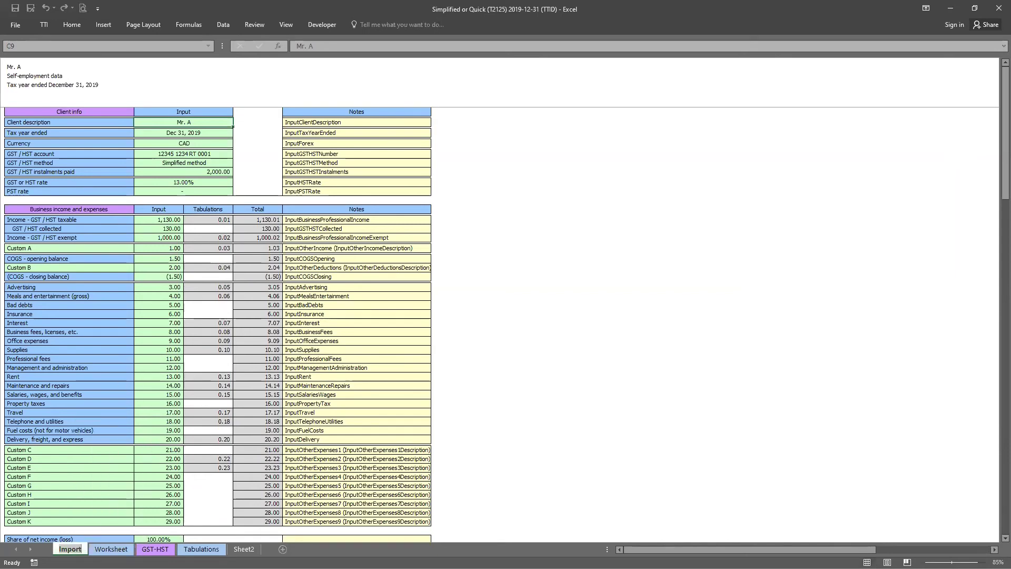
{"action": "key", "text": "Return"}
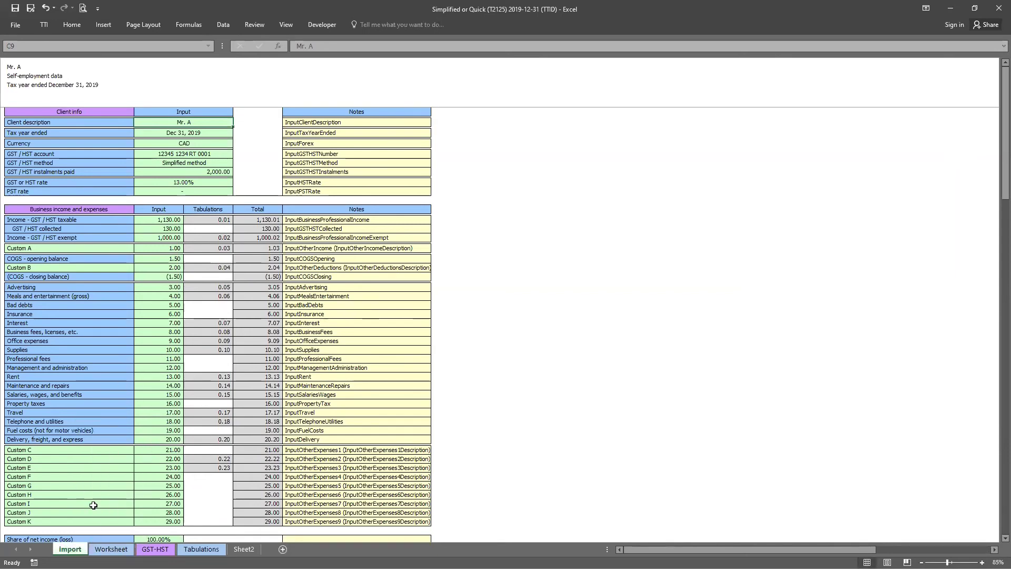
{"action": "left_click", "coordinate": [158, 248]}
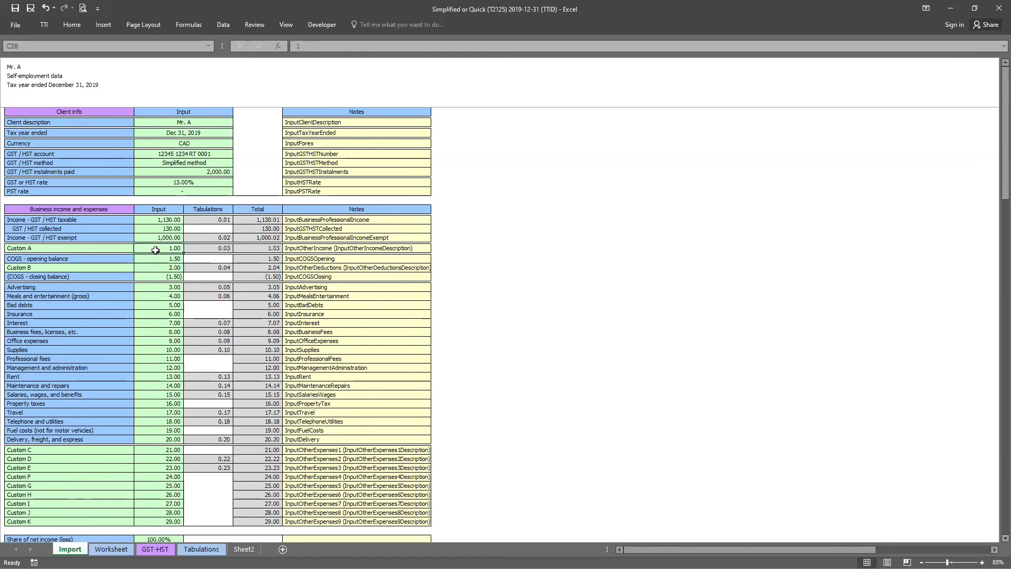
Move the blank Sheet2 to the front ahead of Import, then return to Worksheet
{"action": "left_click", "coordinate": [111, 549]}
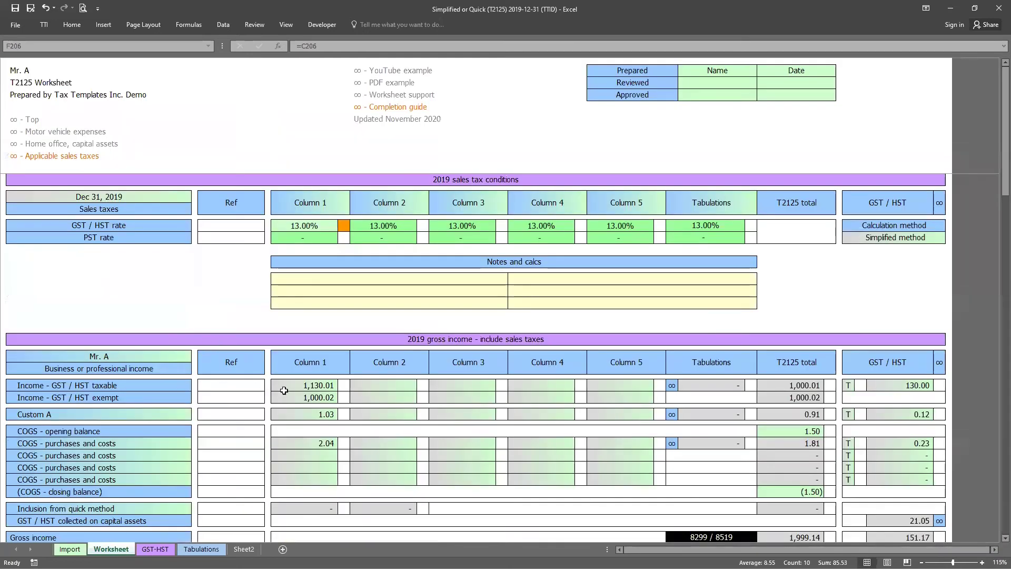
{"action": "left_click", "coordinate": [302, 390]}
{"action": "left_click", "coordinate": [297, 396]}
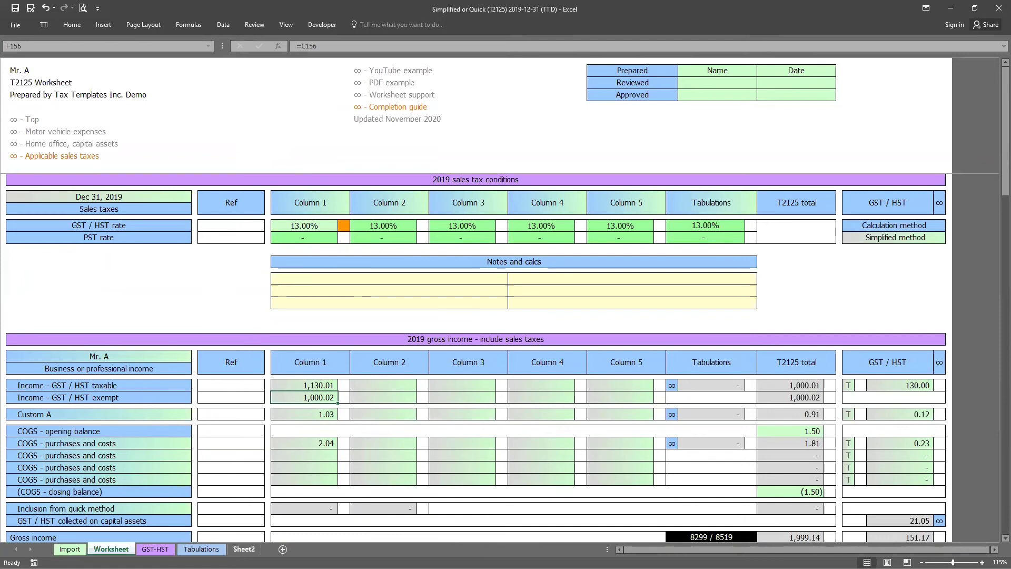
{"action": "left_click", "coordinate": [244, 548]}
{"action": "left_click_drag", "start_coordinate": [85, 544], "coordinate": [58, 548]}
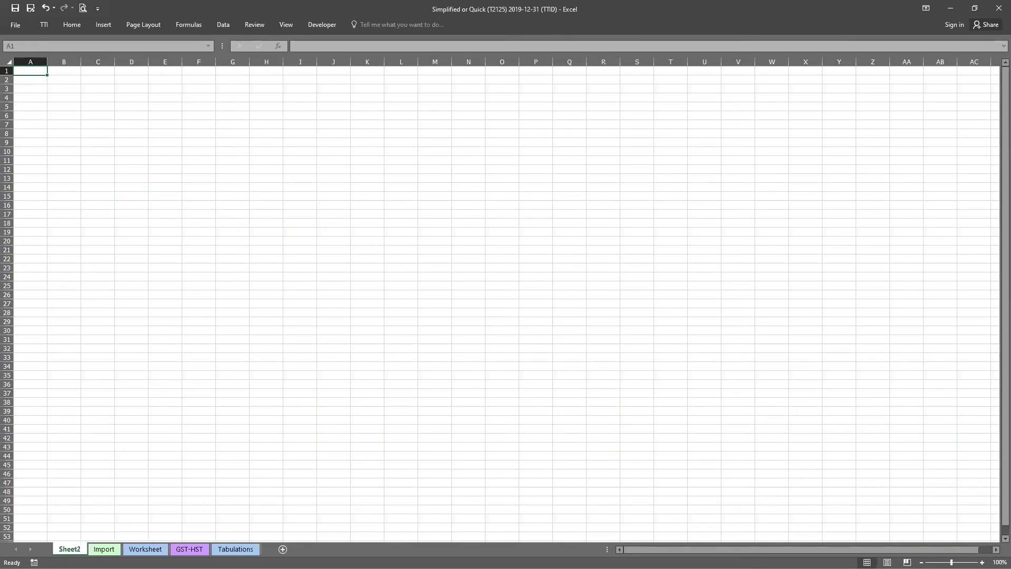
{"action": "left_click", "coordinate": [145, 548]}
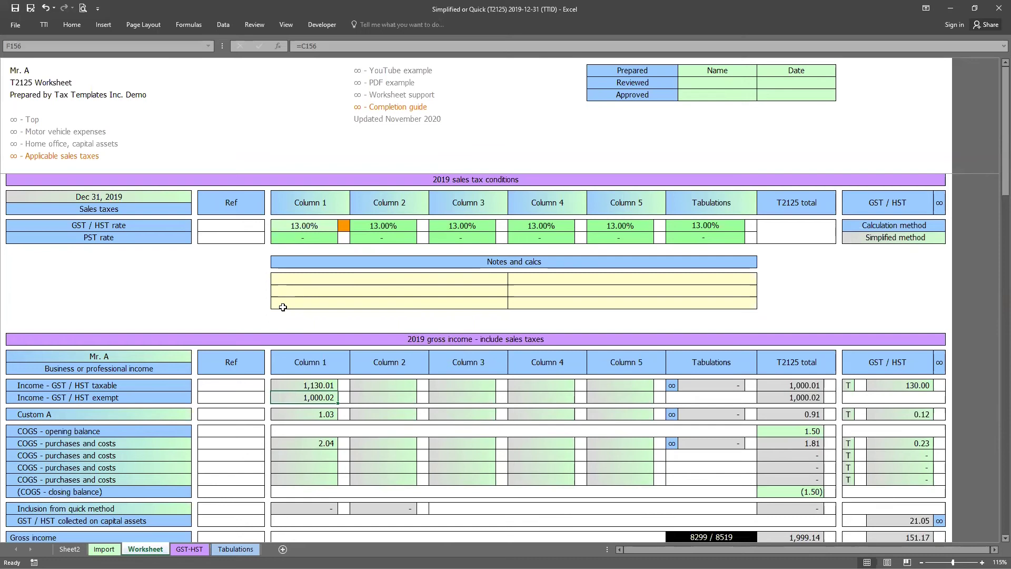
Enter reference BB5 for the GST / HST rate and M23 for the PST rate
{"action": "left_click", "coordinate": [234, 228]}
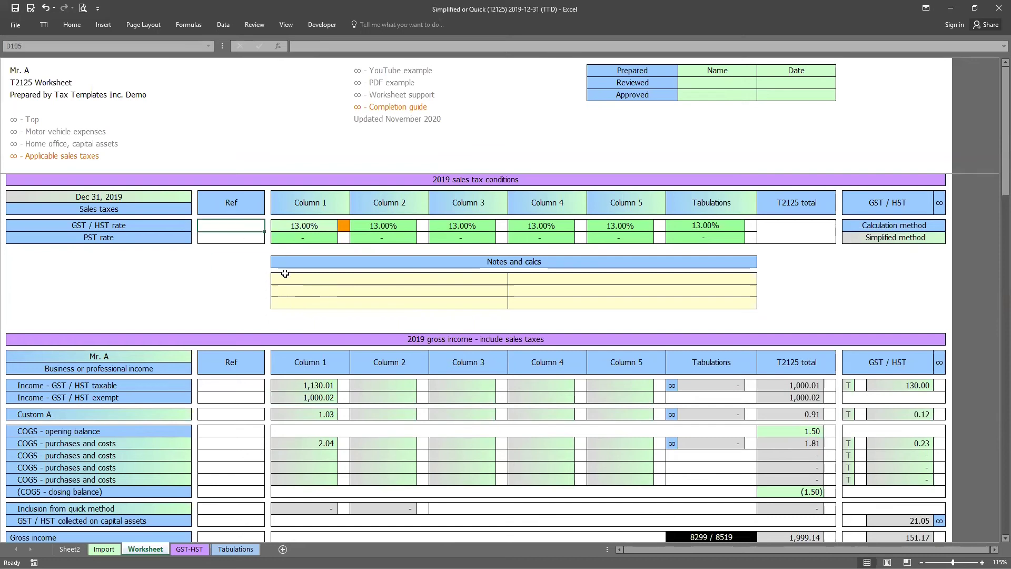
{"action": "type", "text": "BB5"}
{"action": "key", "text": "Return"}
{"action": "type", "text": "M23"}
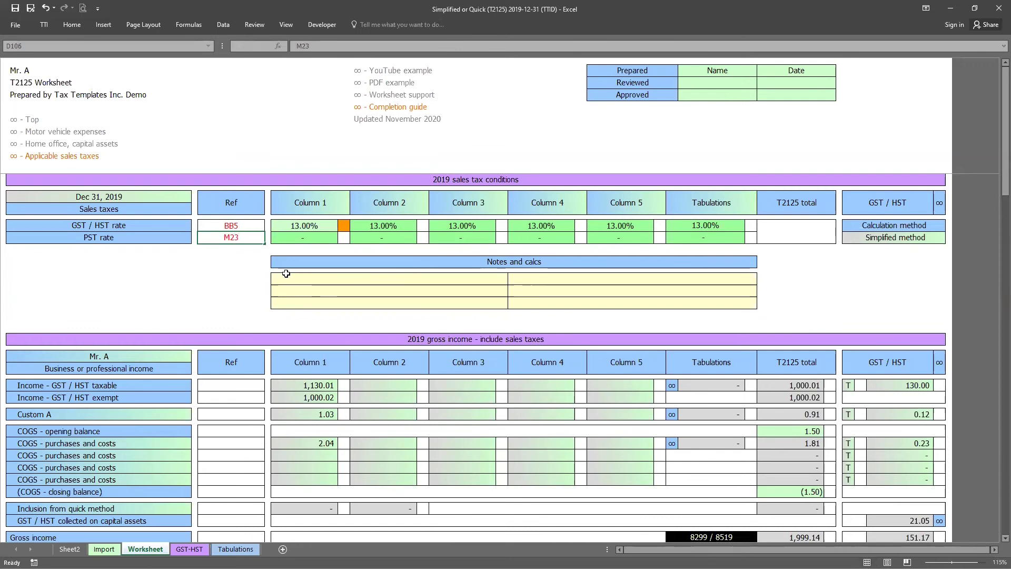
{"action": "key", "text": "Down"}
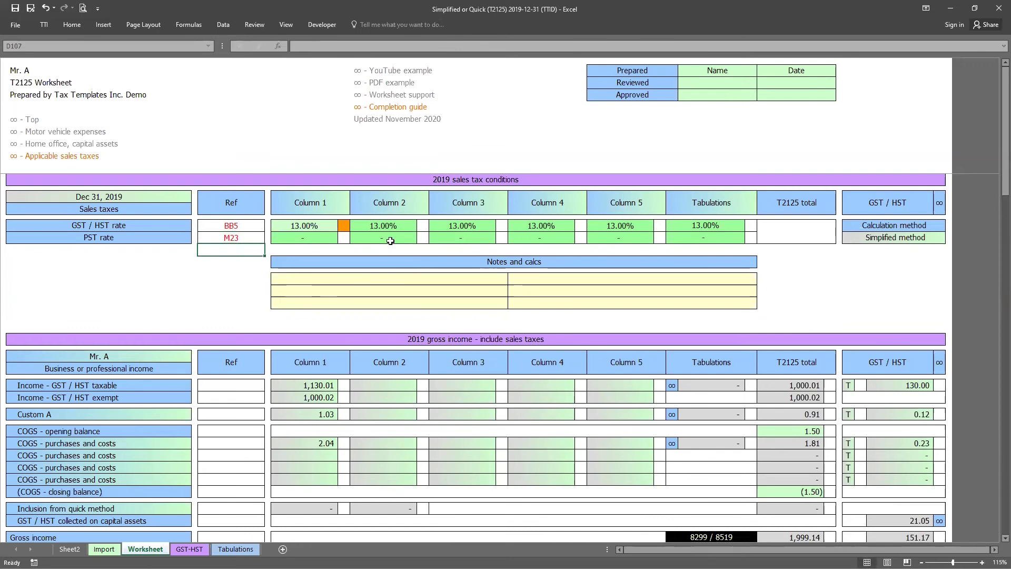
Mark the check cell beside Column 1's 13.00% GST / HST rate as o
{"action": "left_click", "coordinate": [340, 227]}
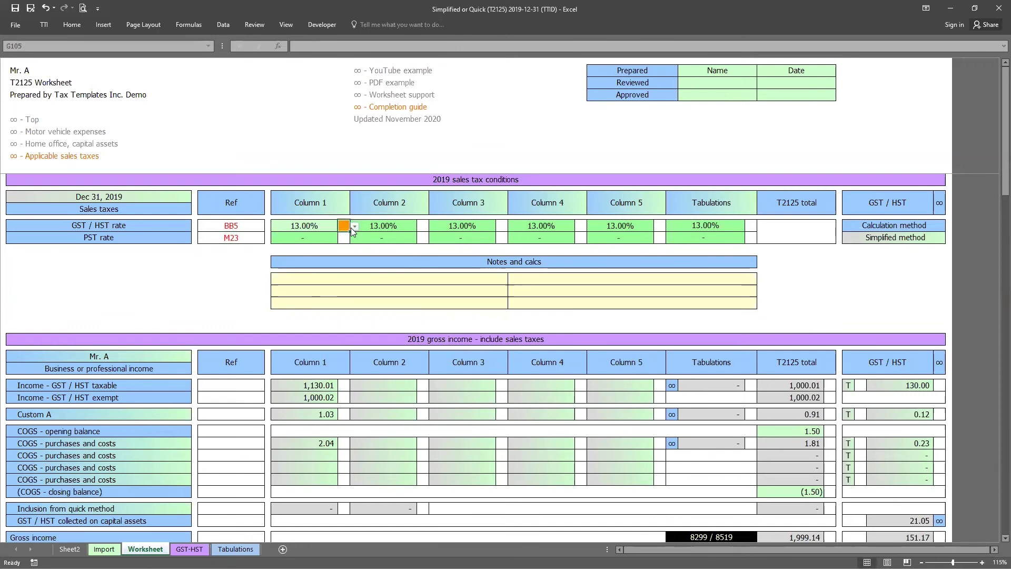
{"action": "left_click", "coordinate": [355, 225]}
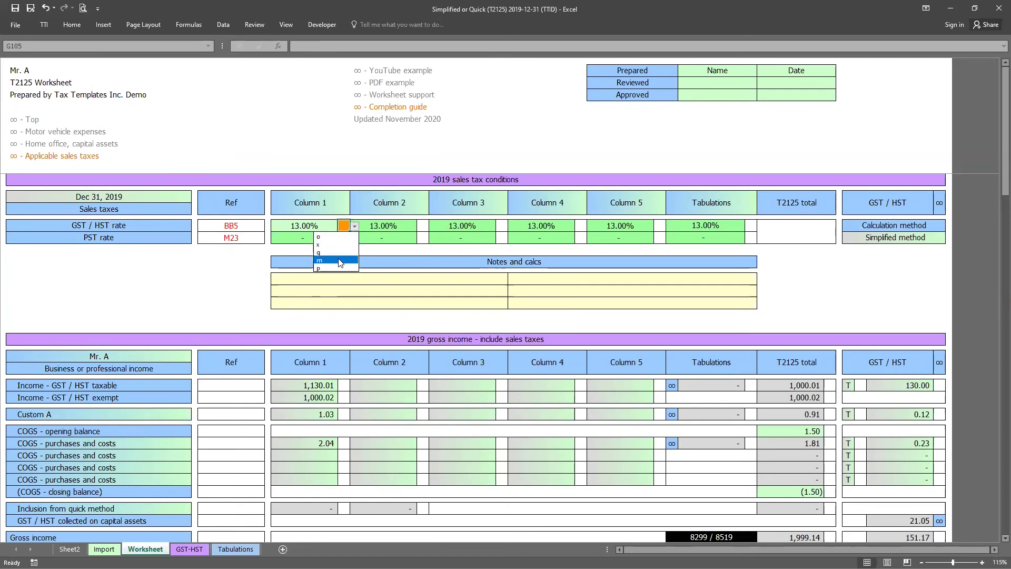
{"action": "key", "text": "Escape"}
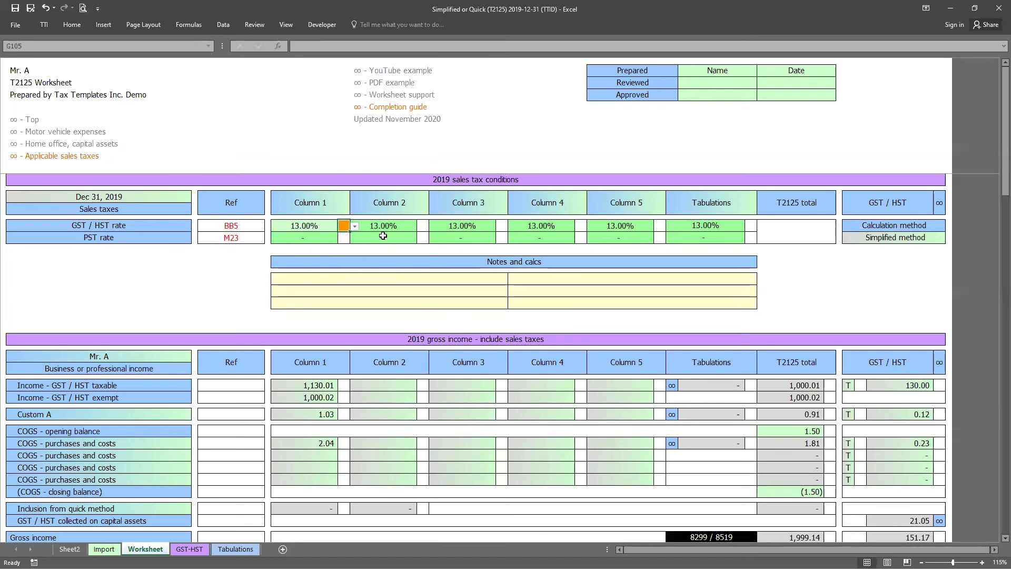
{"action": "left_click", "coordinate": [384, 237]}
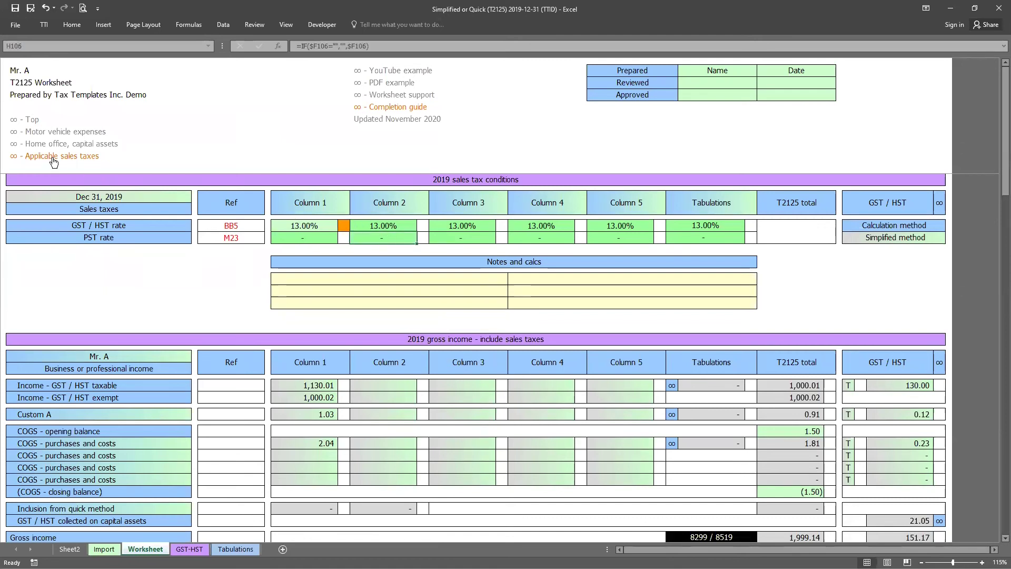
{"action": "left_click", "coordinate": [53, 157]}
{"action": "left_click", "coordinate": [343, 226]}
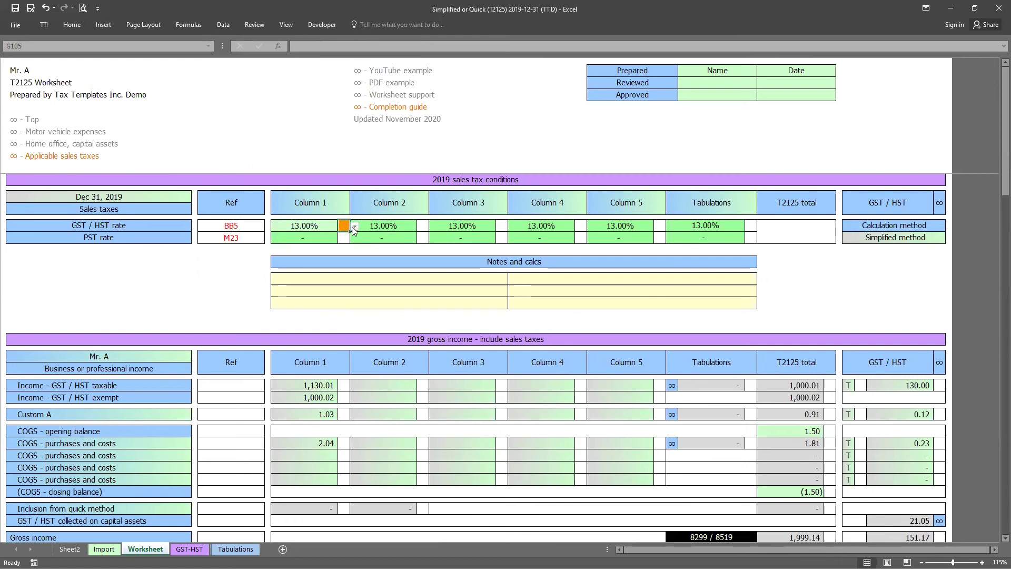
{"action": "left_click", "coordinate": [355, 227]}
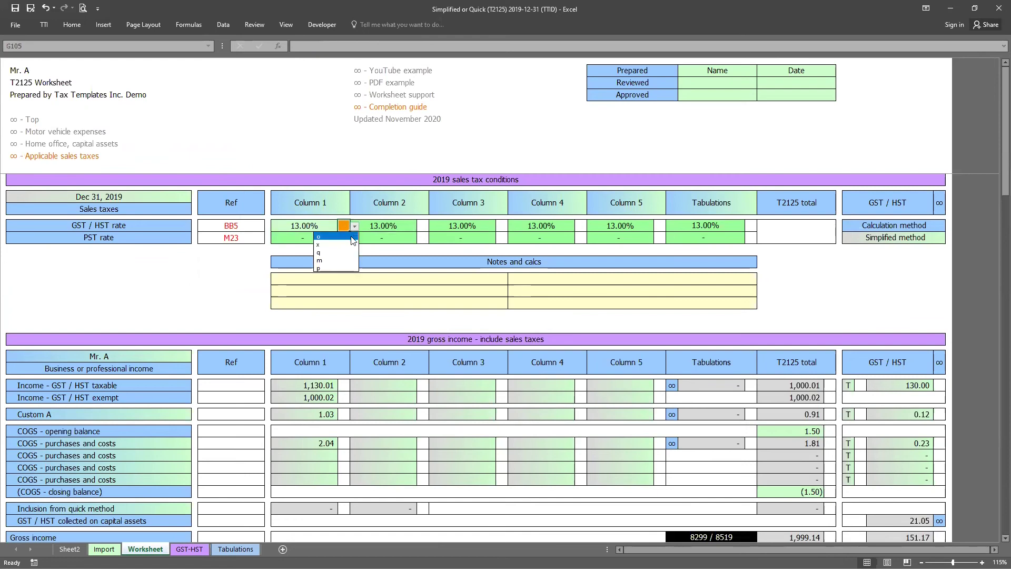
{"action": "left_click", "coordinate": [353, 237]}
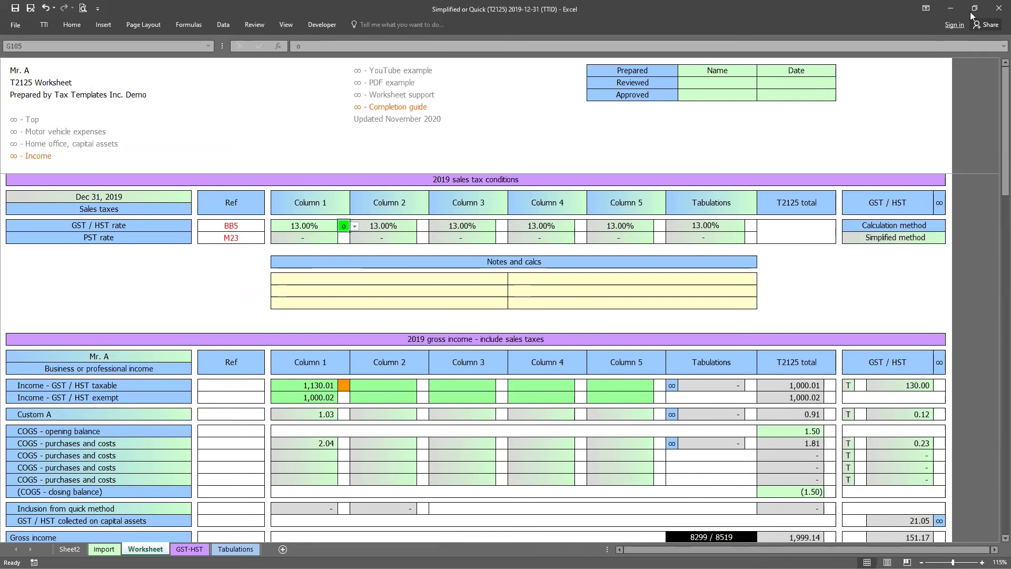
Close T2125 without saving, then open Forex 2021-02-07 (TTID) from the Forex folder
{"action": "left_click", "coordinate": [997, 8]}
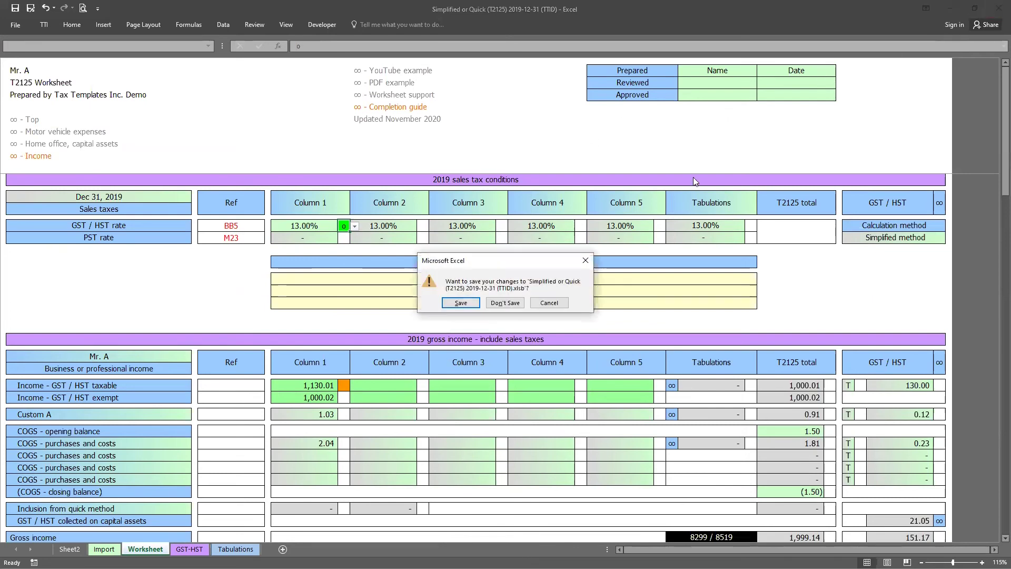
{"action": "left_click", "coordinate": [503, 302]}
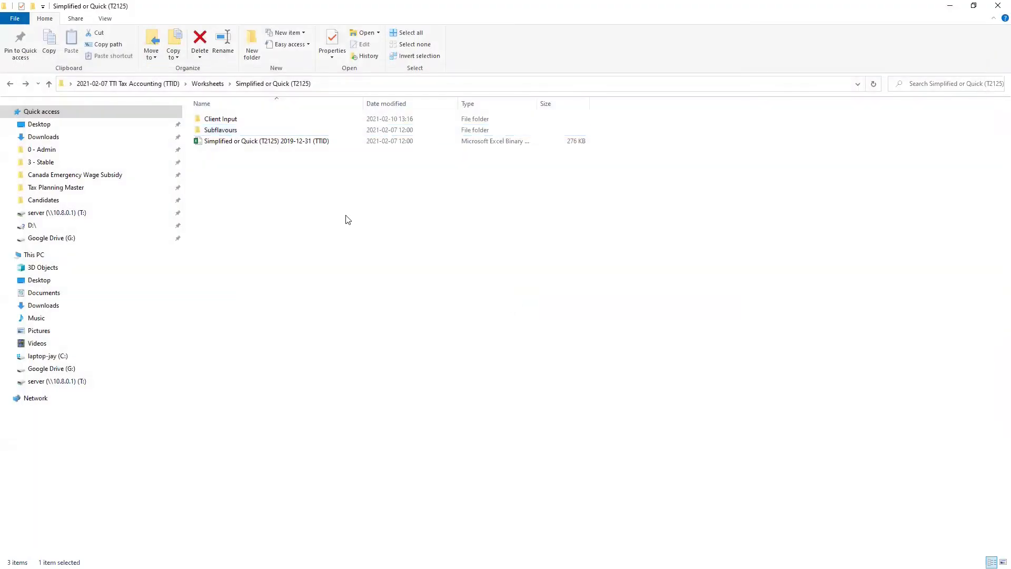
{"action": "key", "text": "BackSpace"}
{"action": "left_click", "coordinate": [236, 274]}
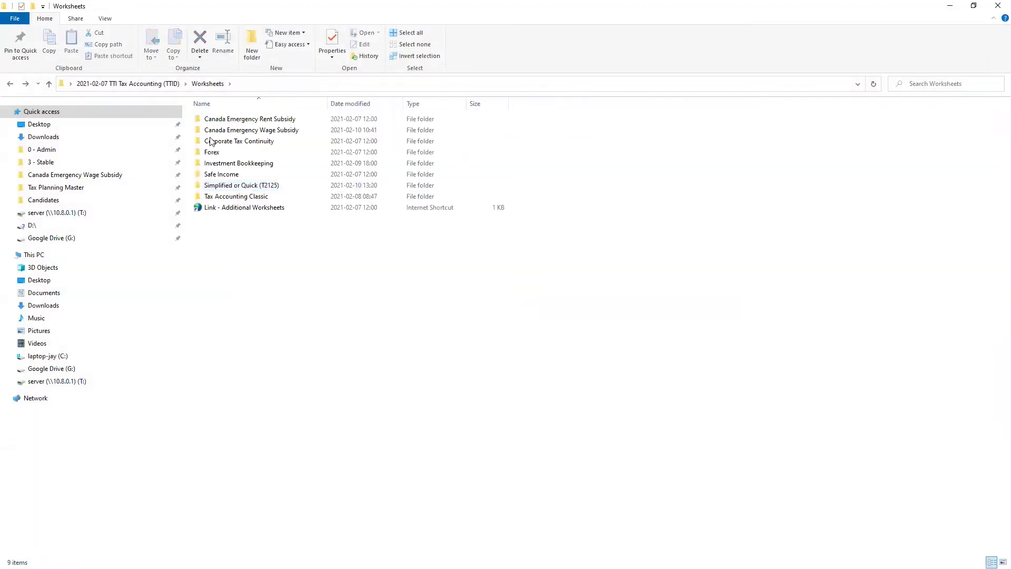
{"action": "left_click", "coordinate": [215, 154]}
{"action": "double_click", "coordinate": [214, 155]}
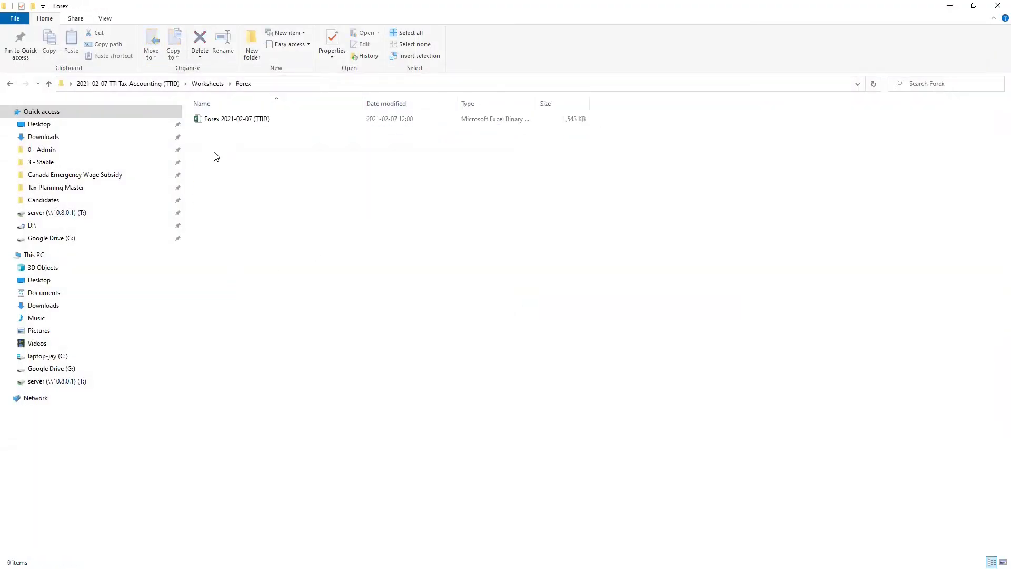
{"action": "double_click", "coordinate": [224, 120]}
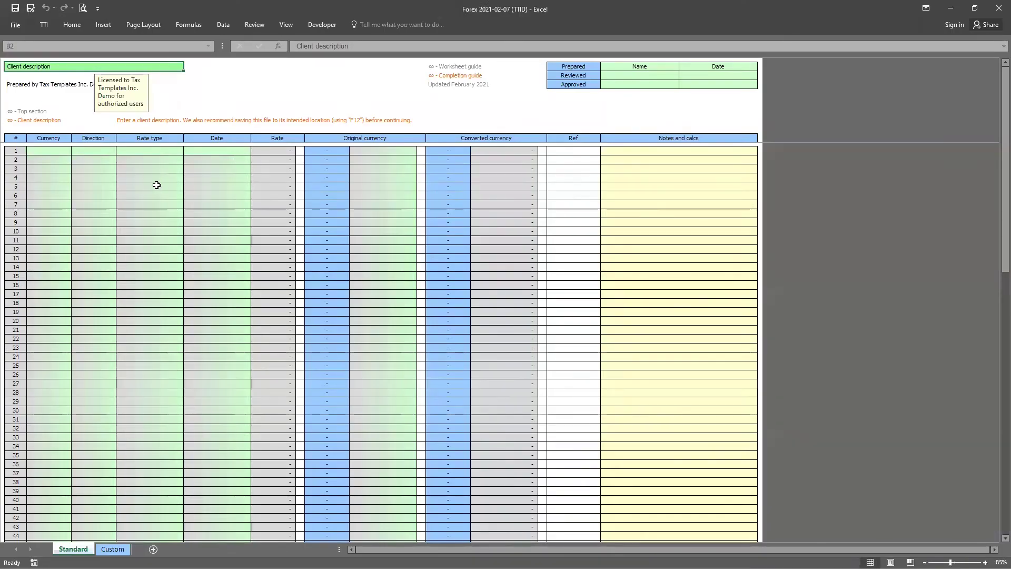
Set row 1's currency to USD with direction to CAD
{"action": "left_click", "coordinate": [154, 187]}
{"action": "scroll", "coordinate": [202, 187], "scroll_direction": "up", "scroll_amount": 3, "text": "ctrl"}
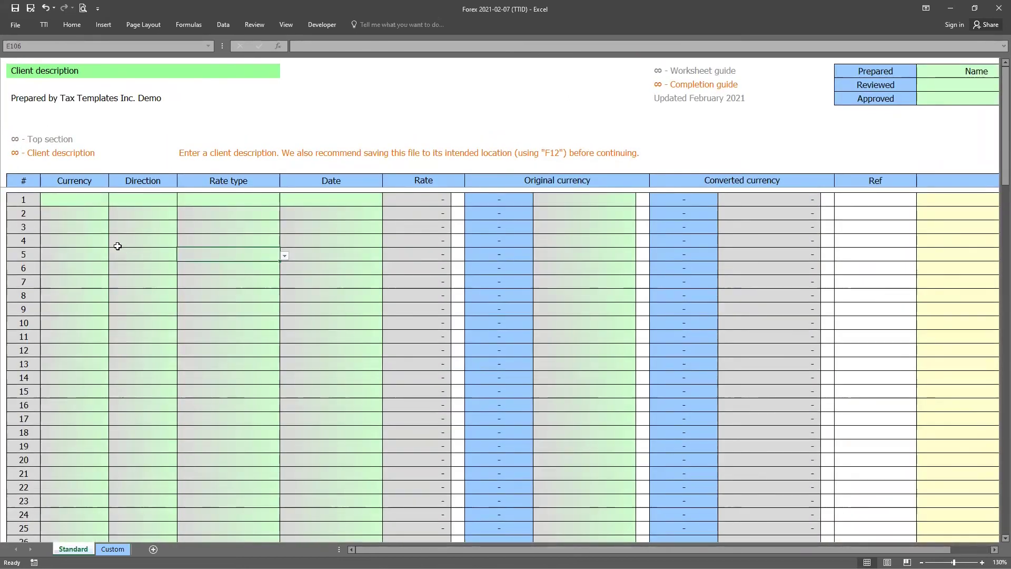
{"action": "left_click", "coordinate": [98, 240]}
{"action": "left_click", "coordinate": [90, 202]}
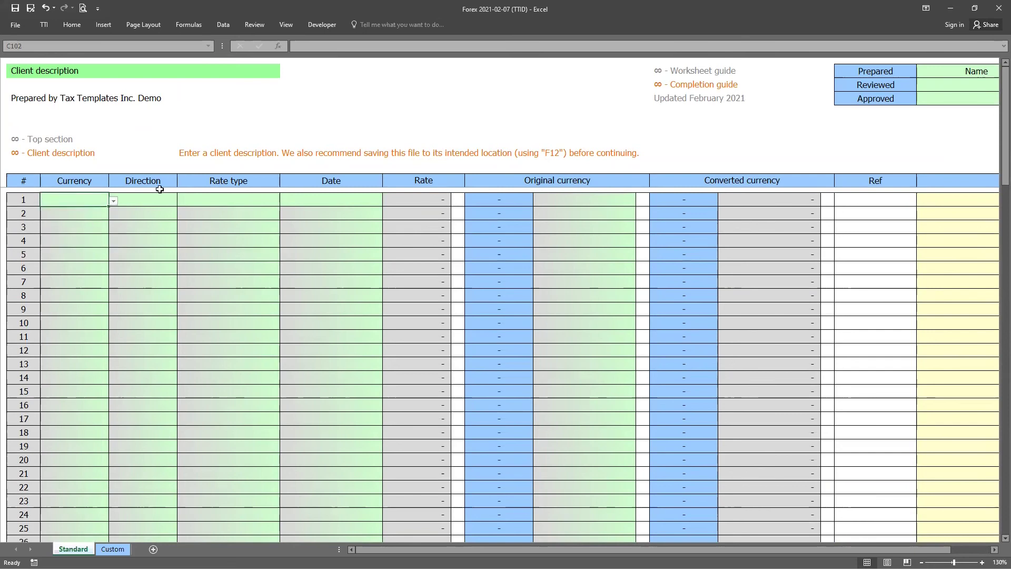
{"action": "left_click", "coordinate": [113, 200]}
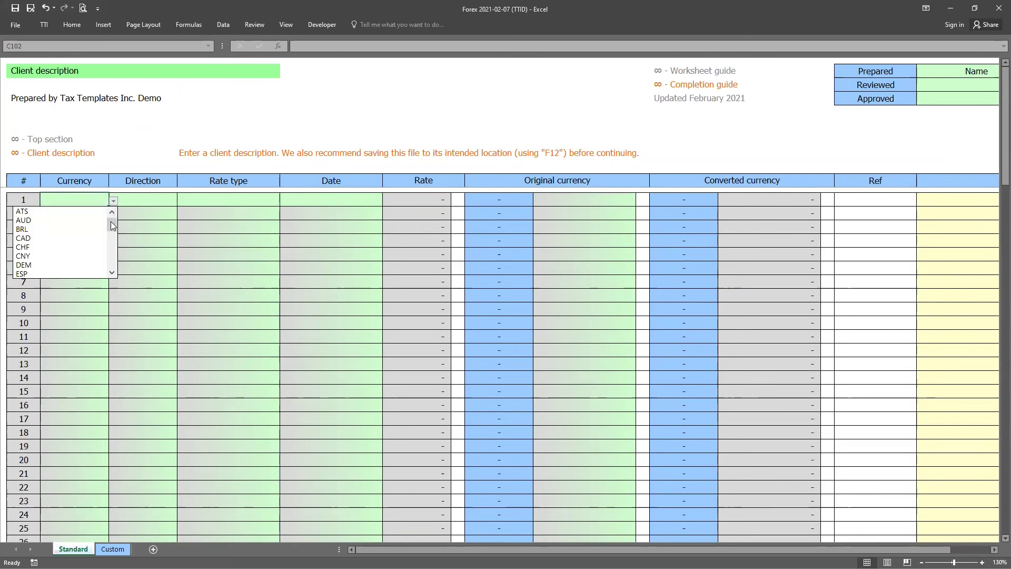
{"action": "left_click_drag", "start_coordinate": [113, 236], "coordinate": [115, 276]}
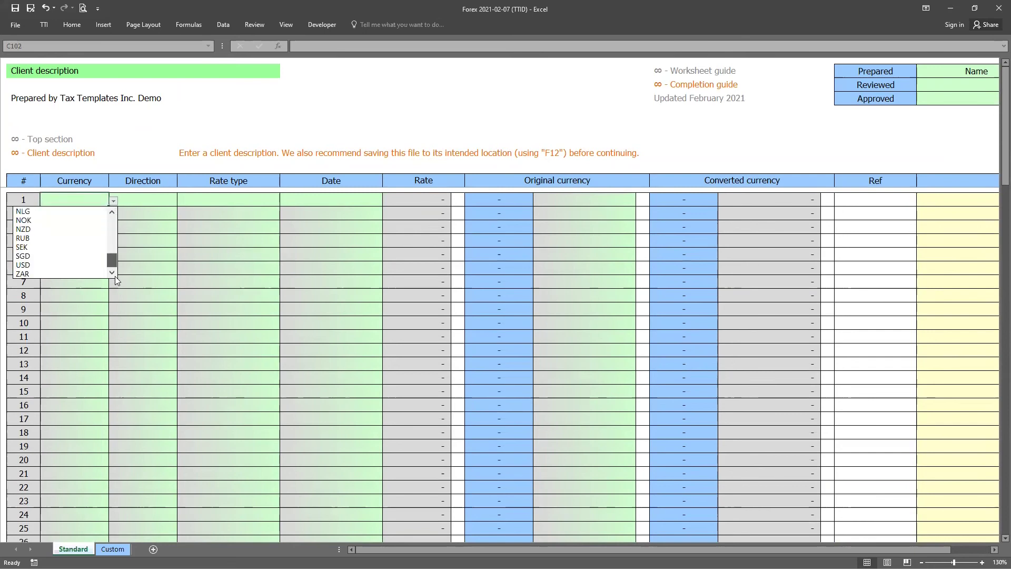
{"action": "left_click", "coordinate": [87, 265]}
{"action": "left_click", "coordinate": [141, 215]}
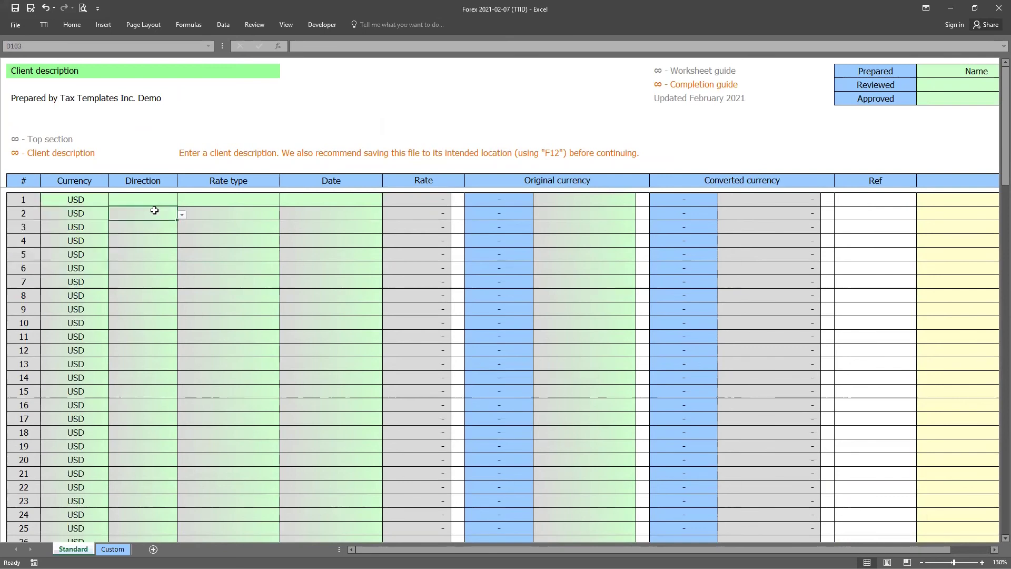
{"action": "left_click", "coordinate": [151, 200]}
{"action": "left_click", "coordinate": [182, 201]}
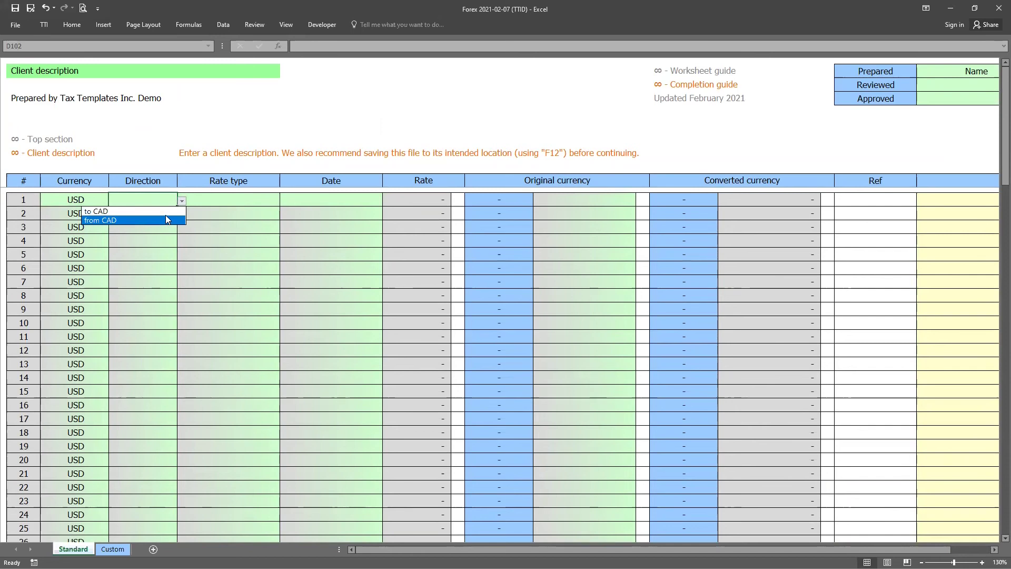
{"action": "left_click", "coordinate": [166, 212]}
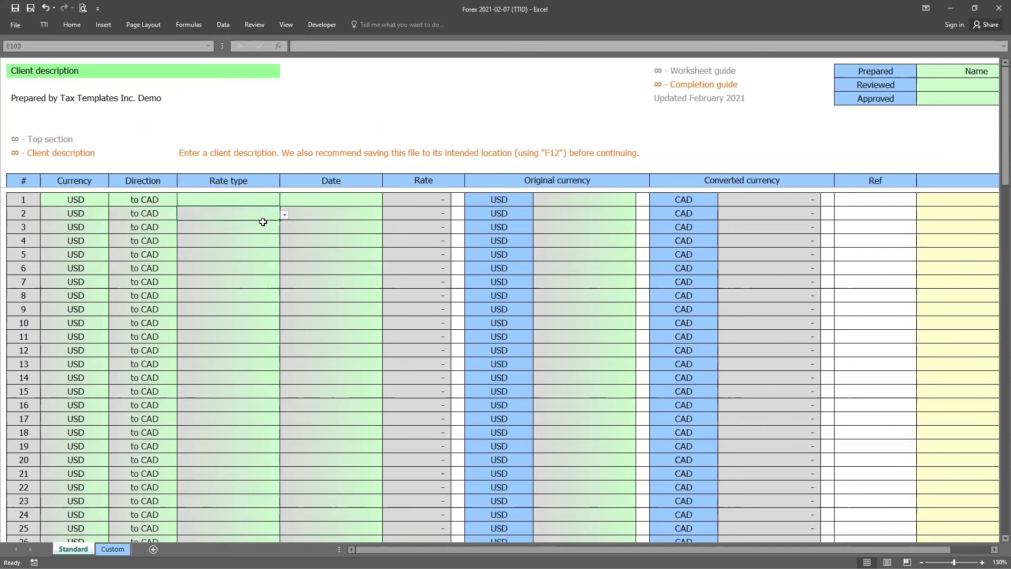
Choose the Daily rate type for row 1 and type 2015-03-03 as its date
{"action": "left_click", "coordinate": [278, 200]}
{"action": "left_click", "coordinate": [284, 202]}
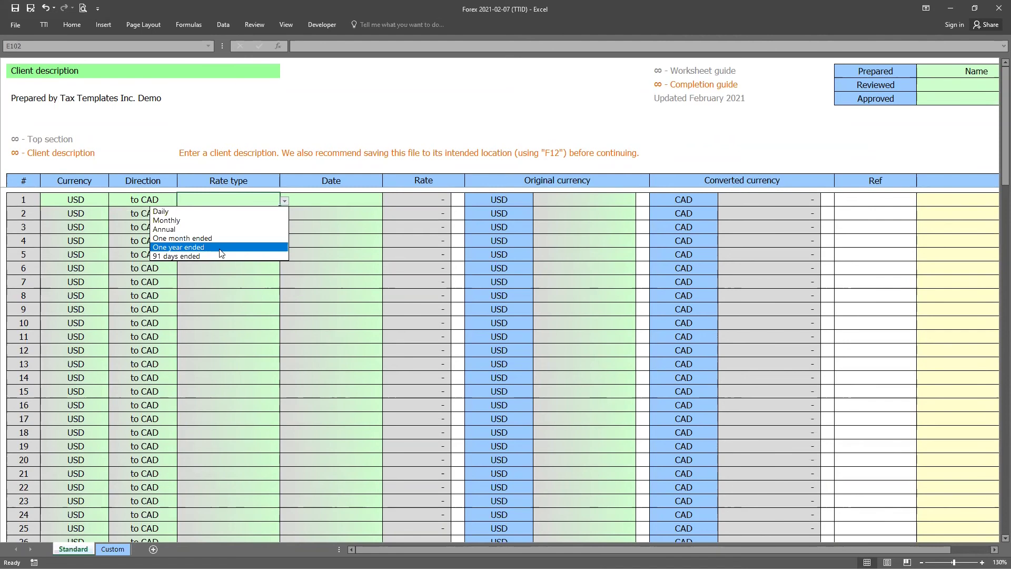
{"action": "left_click", "coordinate": [205, 211]}
{"action": "left_click", "coordinate": [351, 203]}
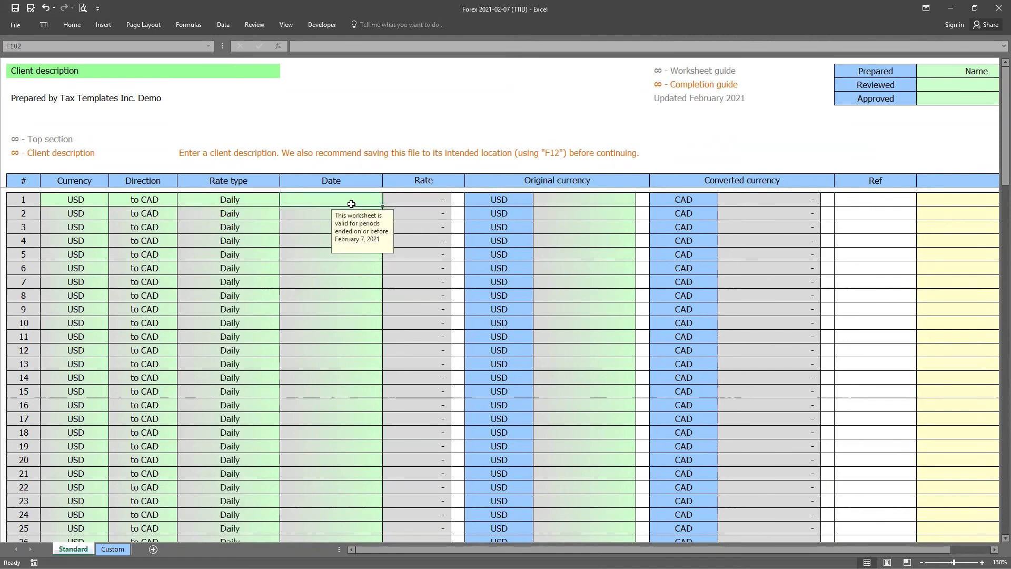
{"action": "type", "text": "2015-03-03"}
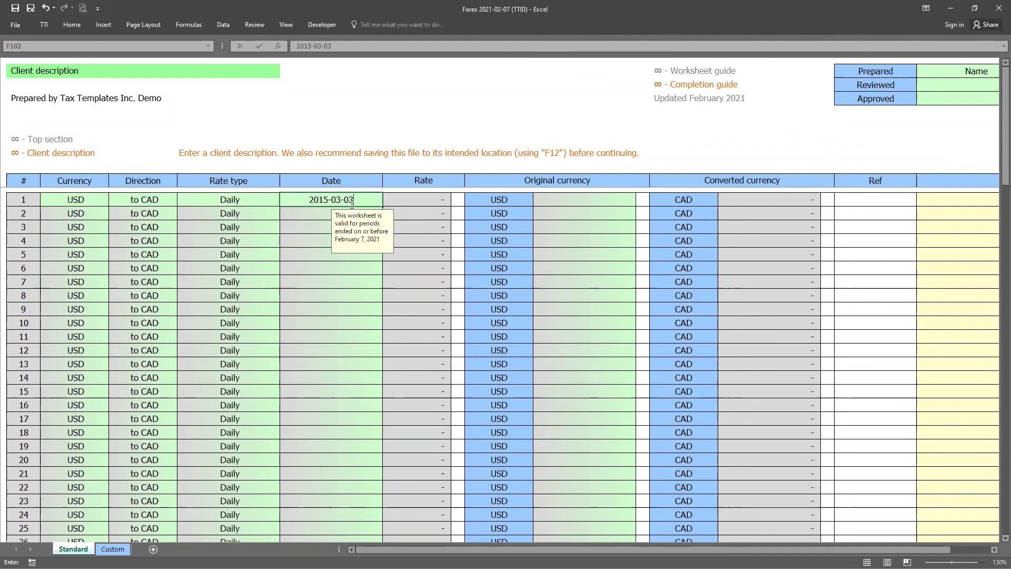
Commit the date and enter 10000 as row 1's original USD amount
{"action": "key", "text": "Return"}
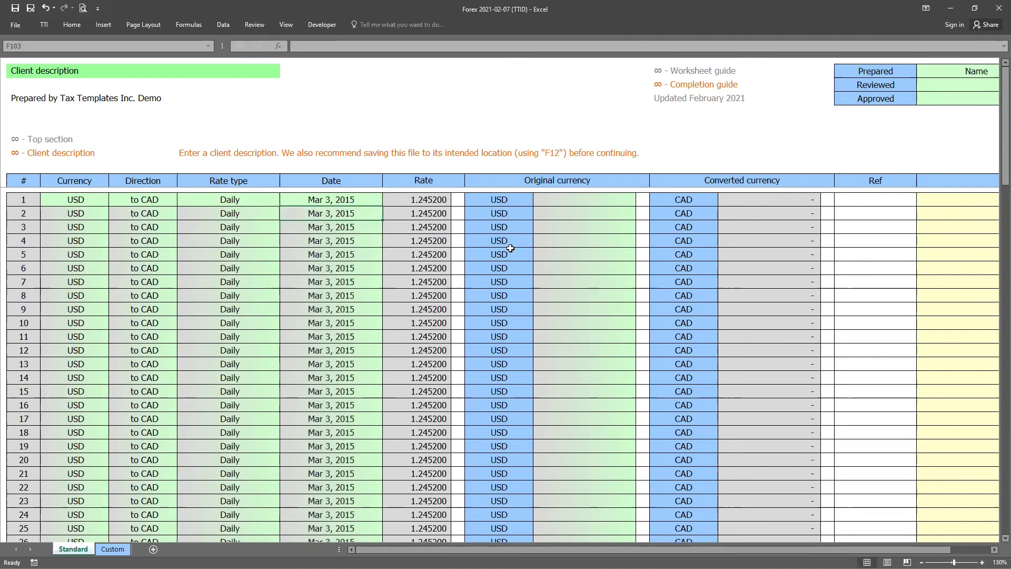
{"action": "left_click", "coordinate": [453, 202]}
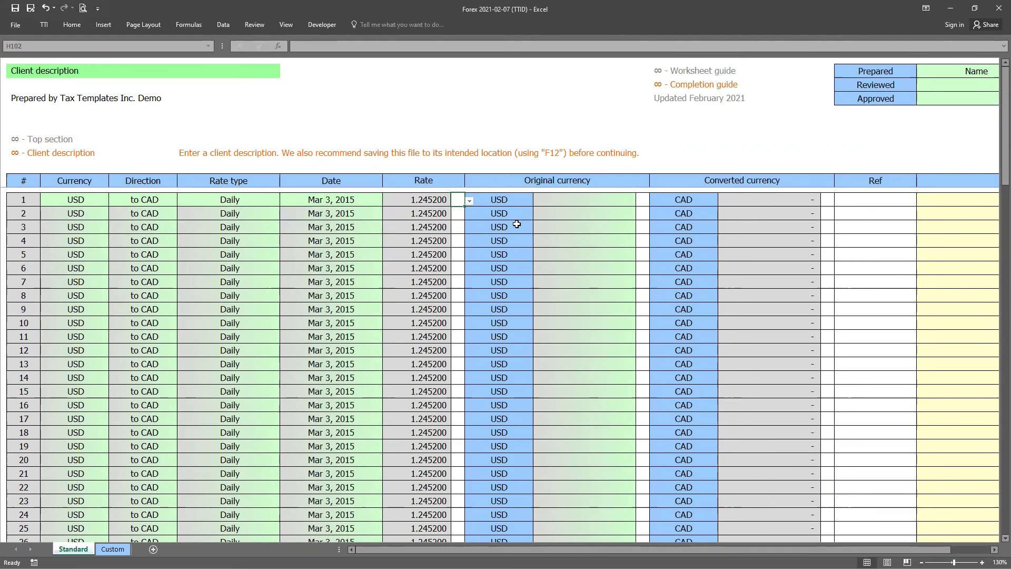
{"action": "left_click", "coordinate": [558, 202]}
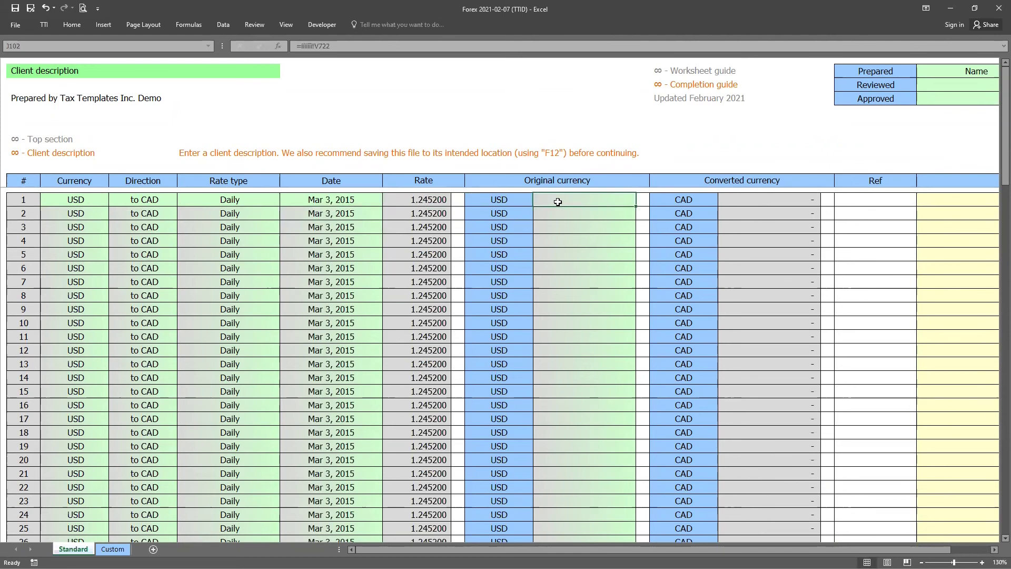
{"action": "type", "text": "10000"}
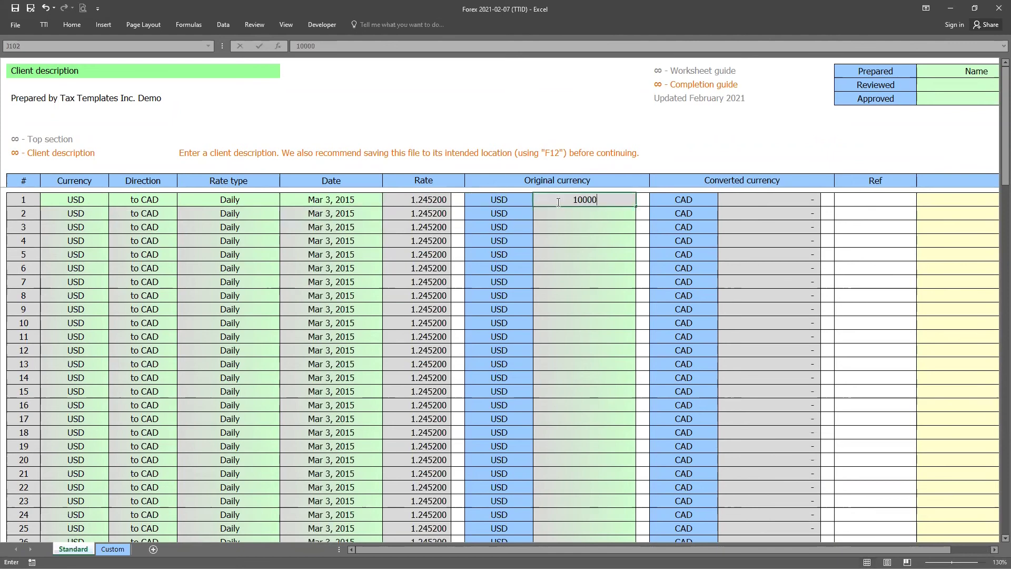
{"action": "key", "text": "Return"}
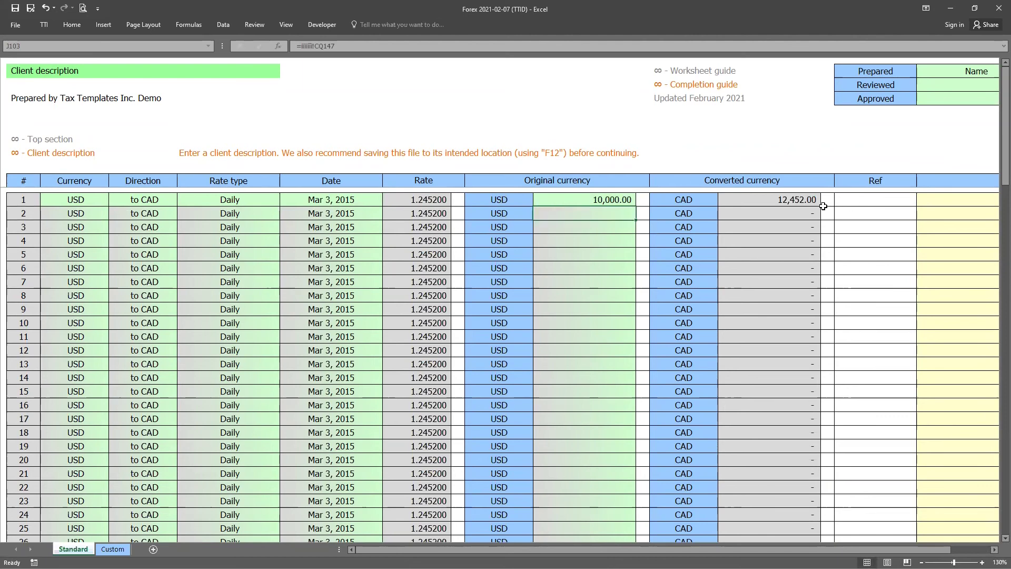
Mark row 1's check cell o, with reference BB5 and the note Machinery
{"action": "left_click", "coordinate": [824, 203]}
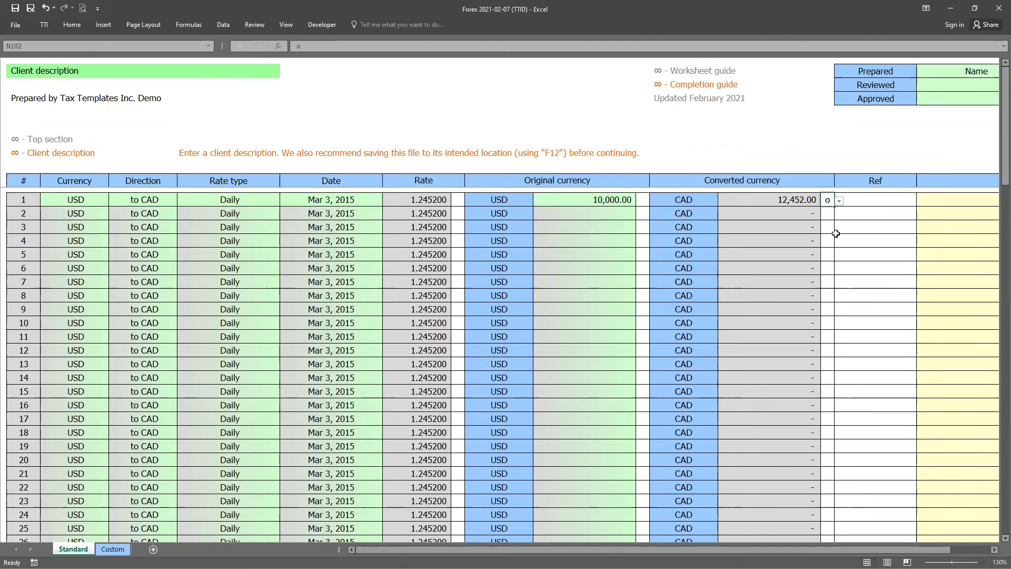
{"action": "type", "text": "o"}
{"action": "key", "text": "Return"}
{"action": "key", "text": "Up"}
{"action": "key", "text": "Right"}
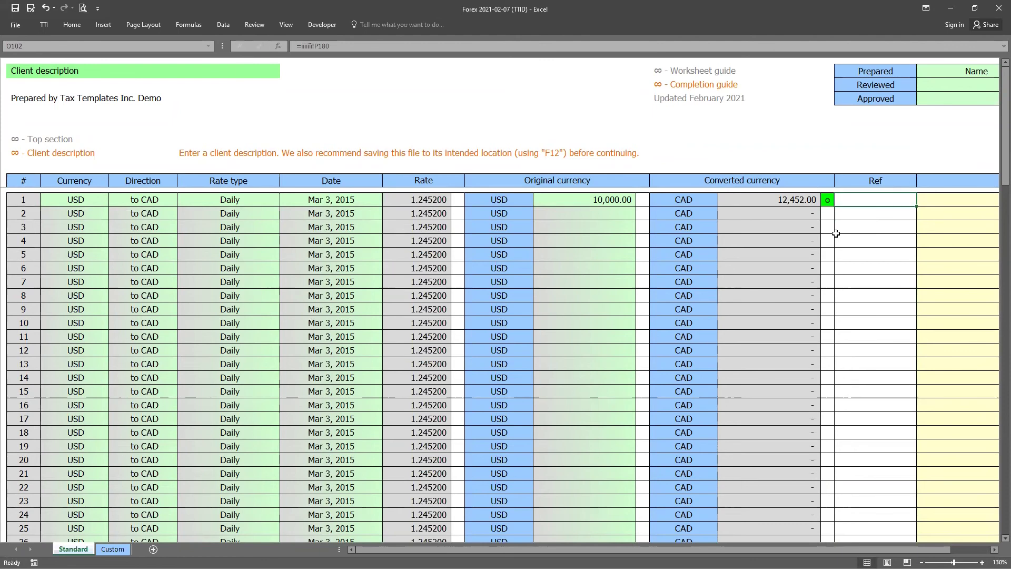
{"action": "type", "text": "BB5"}
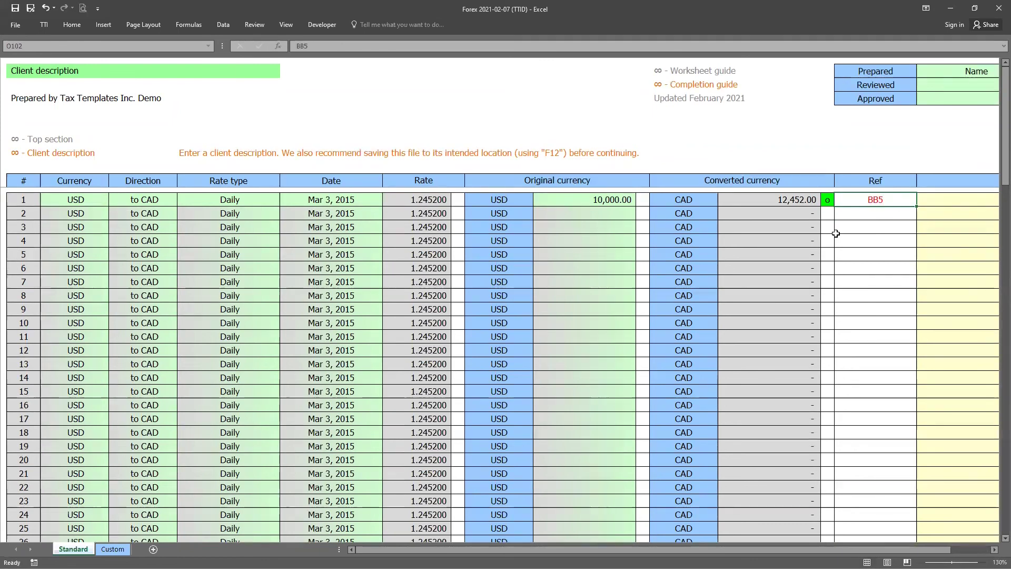
{"action": "key", "text": "Right"}
{"action": "type", "text": "Machinery"}
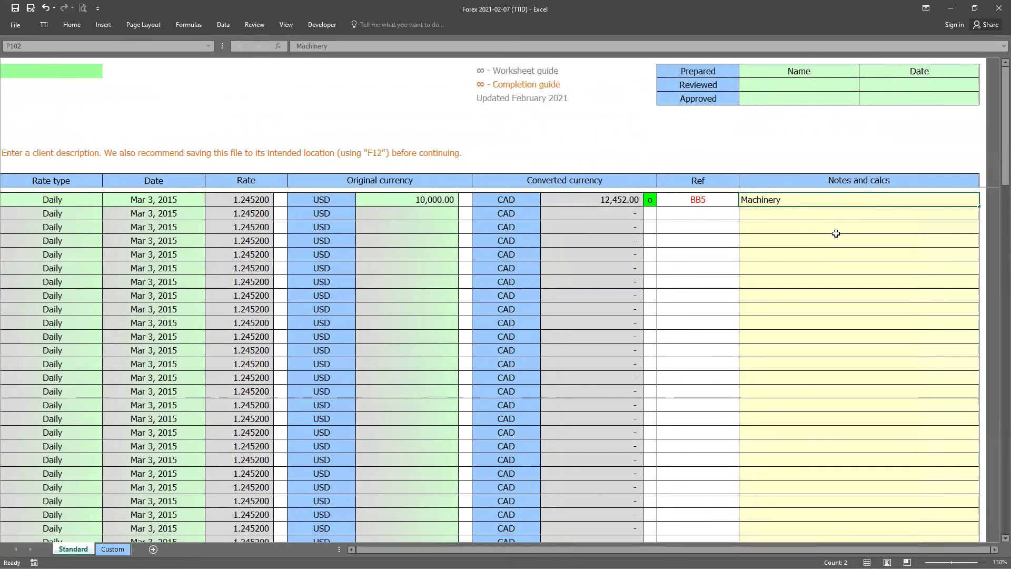
{"action": "key", "text": "Return"}
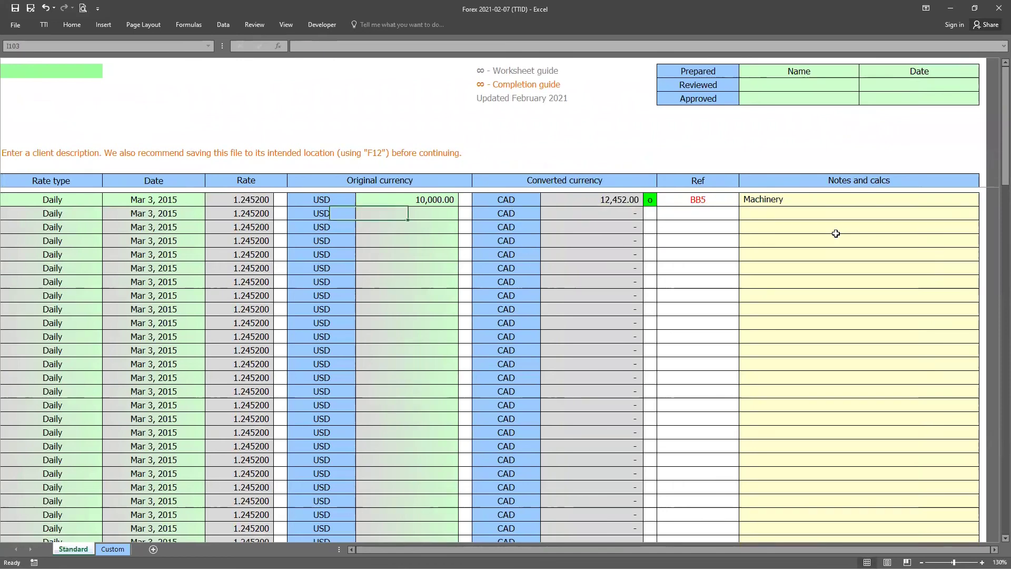
{"action": "key", "text": "Home"}
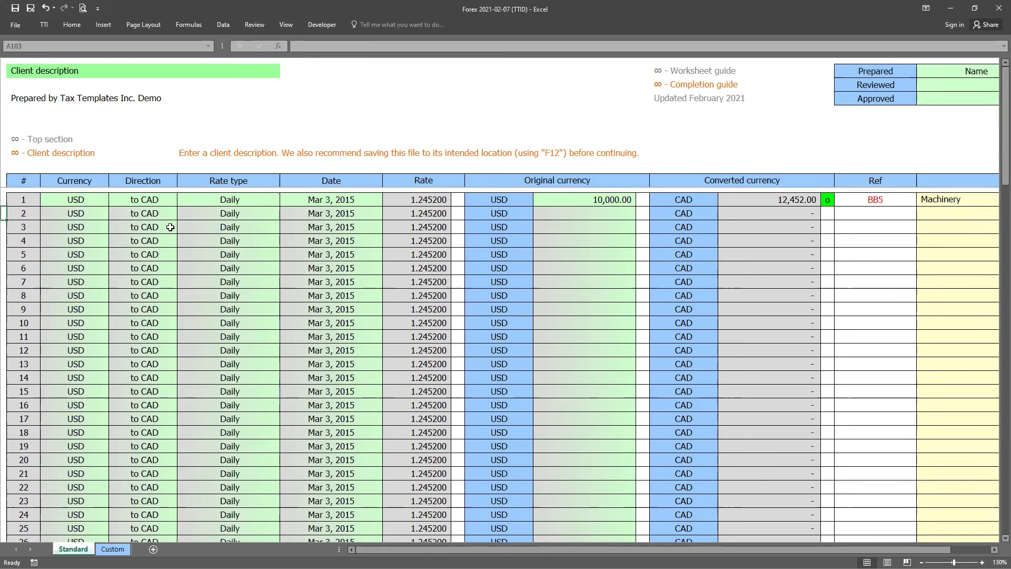
Set row 2's rate type to Monthly and row 3's to Annual
{"action": "left_click", "coordinate": [153, 213]}
{"action": "left_click", "coordinate": [240, 209]}
{"action": "left_click", "coordinate": [284, 214]}
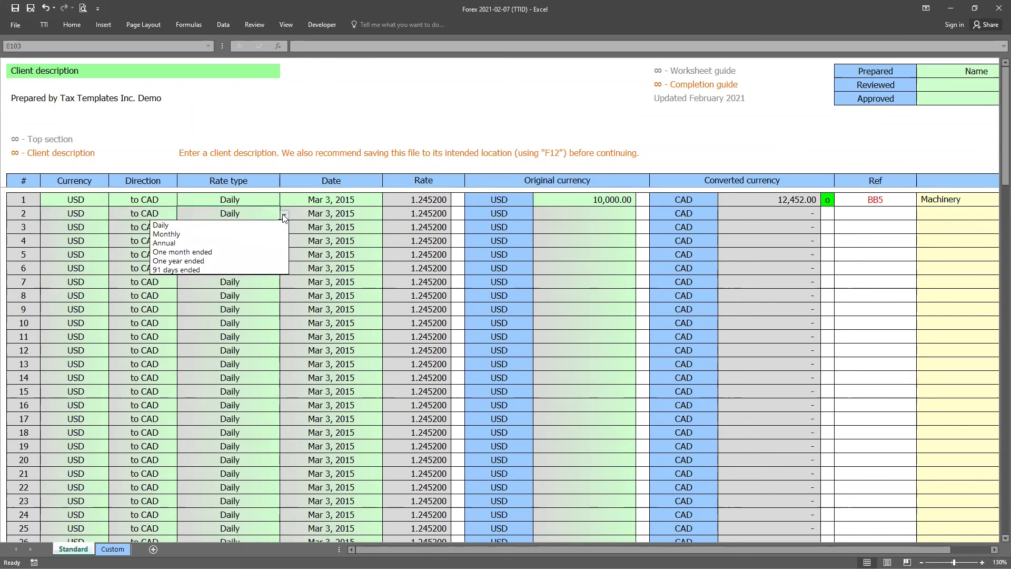
{"action": "left_click", "coordinate": [265, 237]}
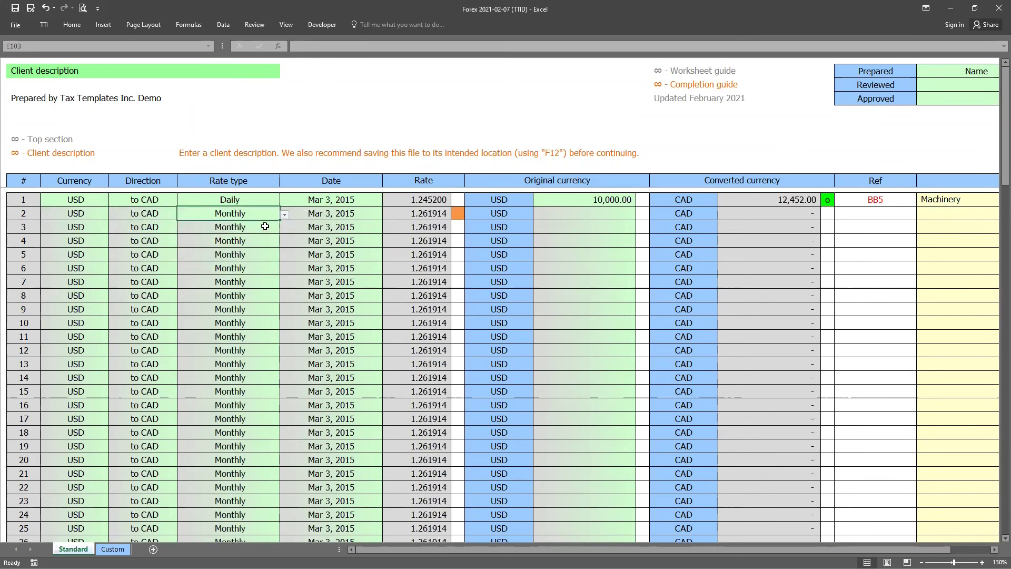
{"action": "left_click", "coordinate": [263, 228]}
{"action": "left_click", "coordinate": [284, 228]}
{"action": "left_click", "coordinate": [250, 256]}
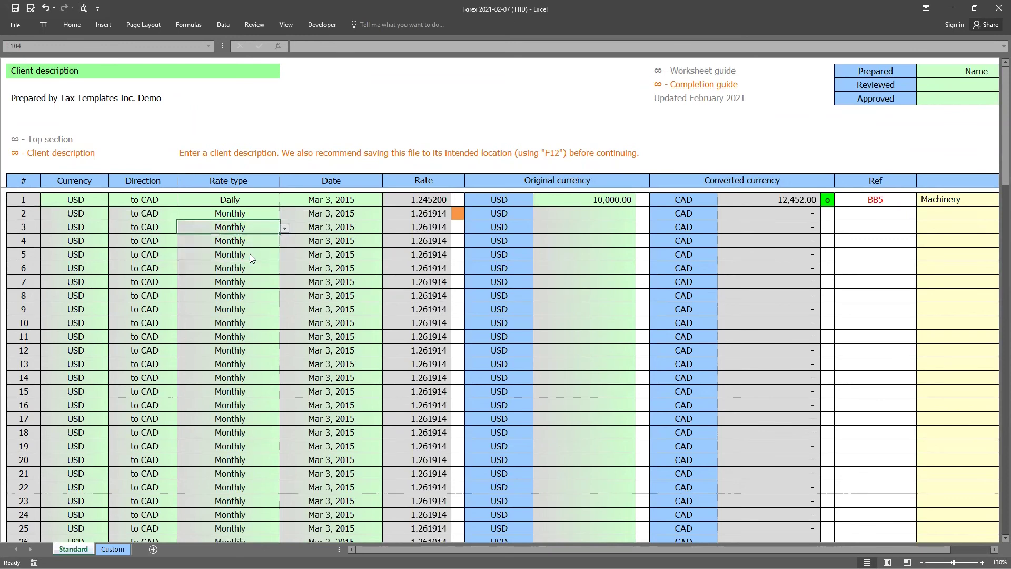
Change row 2's date to 2017-02-05
{"action": "left_click", "coordinate": [327, 224]}
{"action": "left_click", "coordinate": [327, 214]}
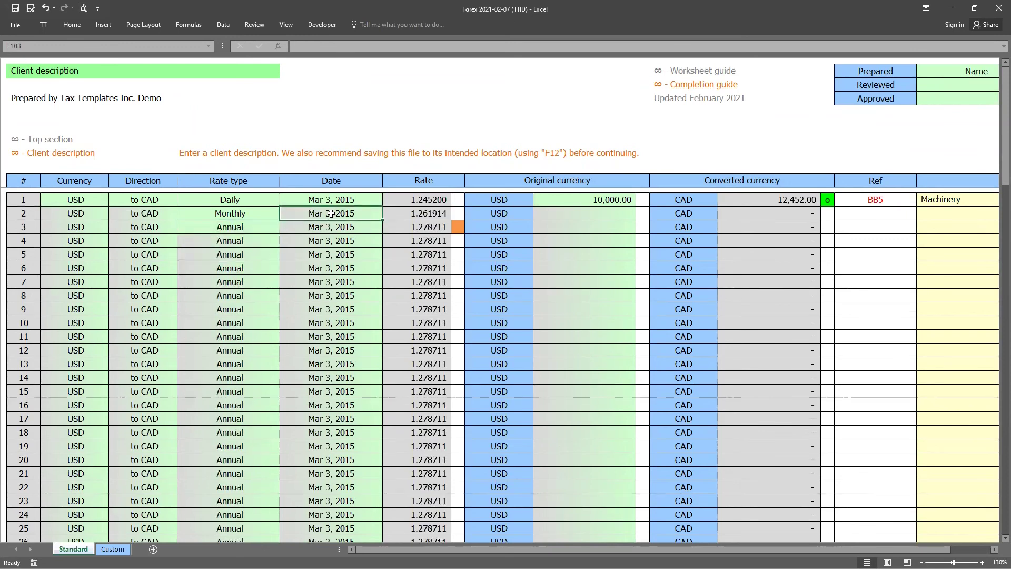
{"action": "type", "text": "2017-0-3"}
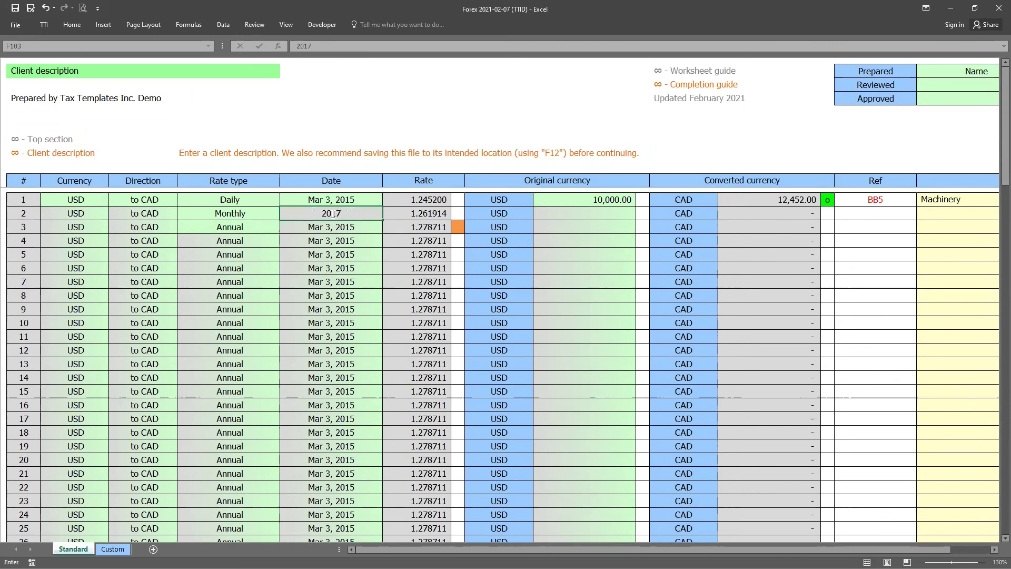
{"action": "key", "text": "BackSpace"}
{"action": "key", "text": "BackSpace"}
{"action": "type", "text": "2-05"}
{"action": "key", "text": "Return"}
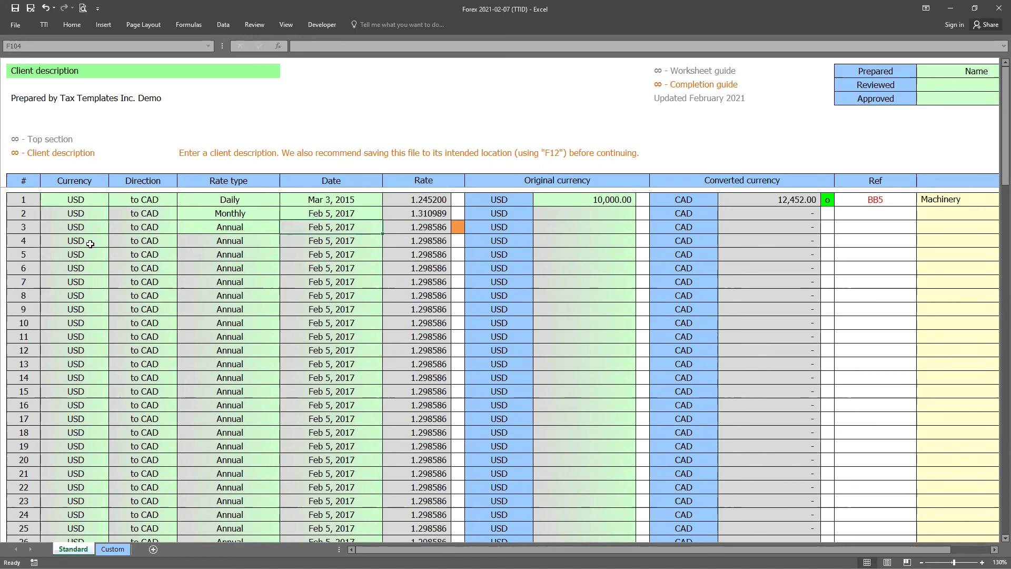
Delete row 4's currency entry so rows 4 onward of the Forex table go blank
{"action": "left_click_drag", "start_coordinate": [81, 194], "coordinate": [75, 309]}
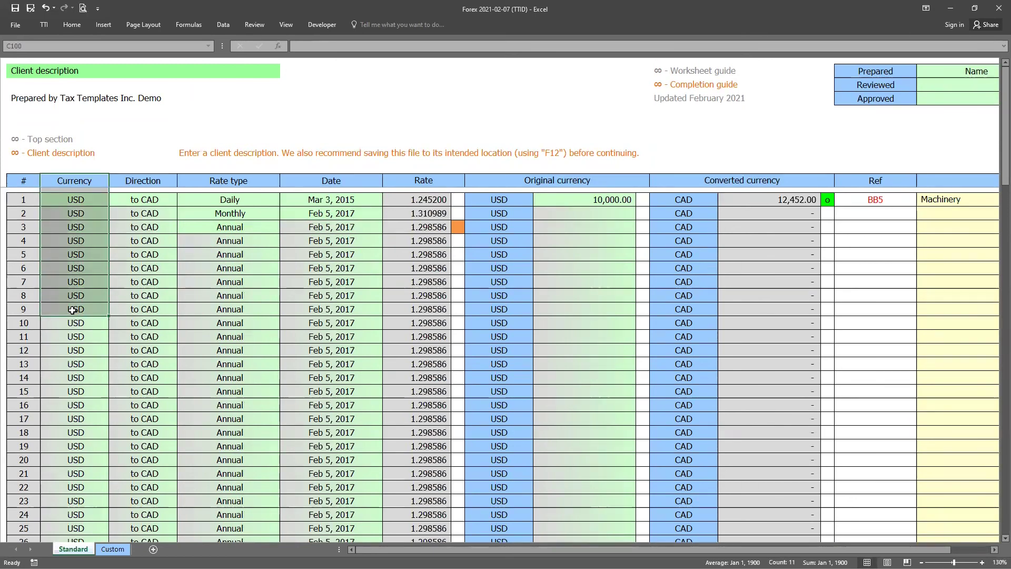
{"action": "left_click", "coordinate": [80, 240]}
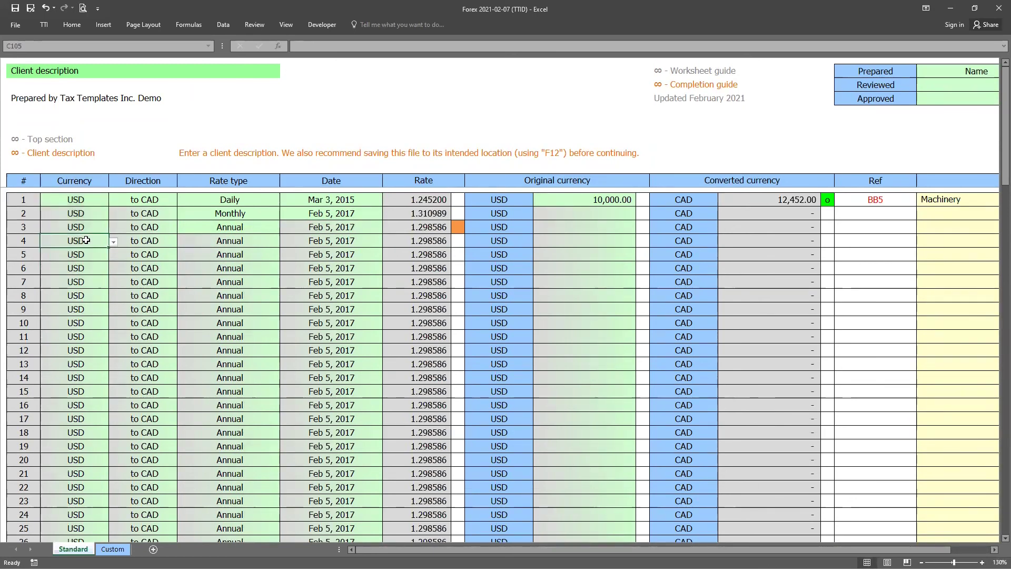
{"action": "key", "text": "Delete"}
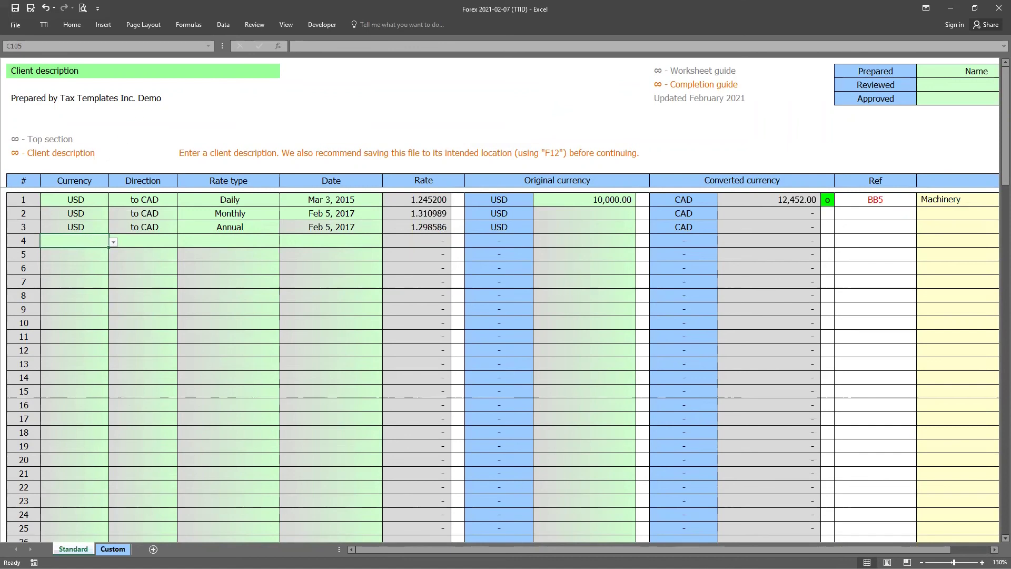
{"action": "left_click", "coordinate": [112, 549]}
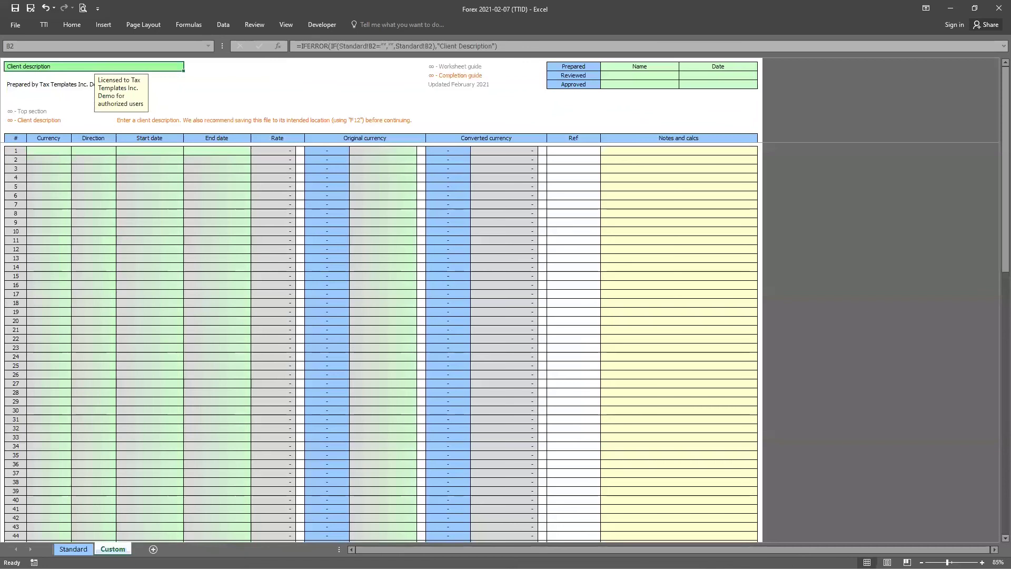
{"action": "scroll", "coordinate": [199, 424], "scroll_direction": "up", "scroll_amount": 3}
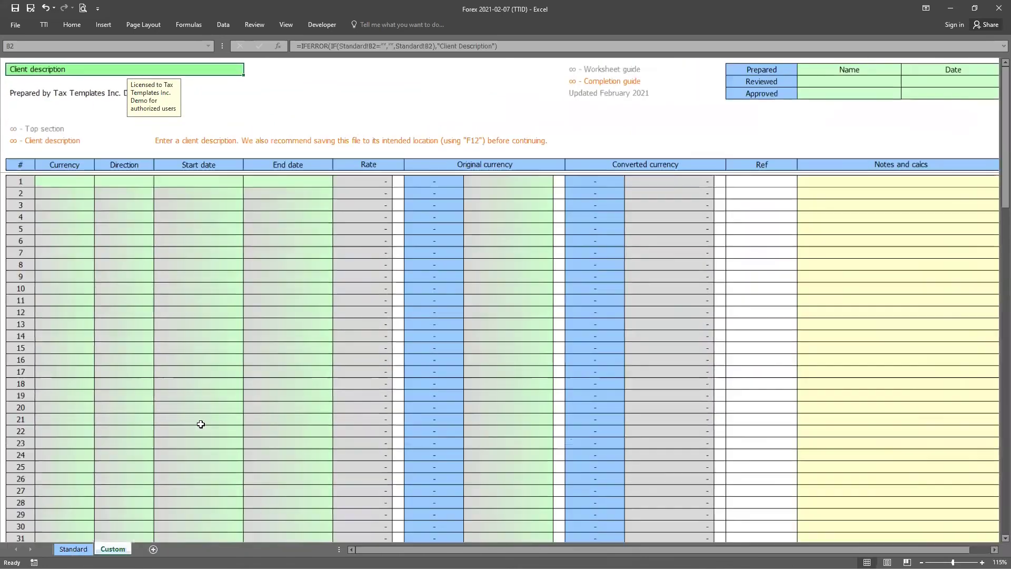
{"action": "left_click", "coordinate": [205, 218]}
{"action": "left_click", "coordinate": [201, 197]}
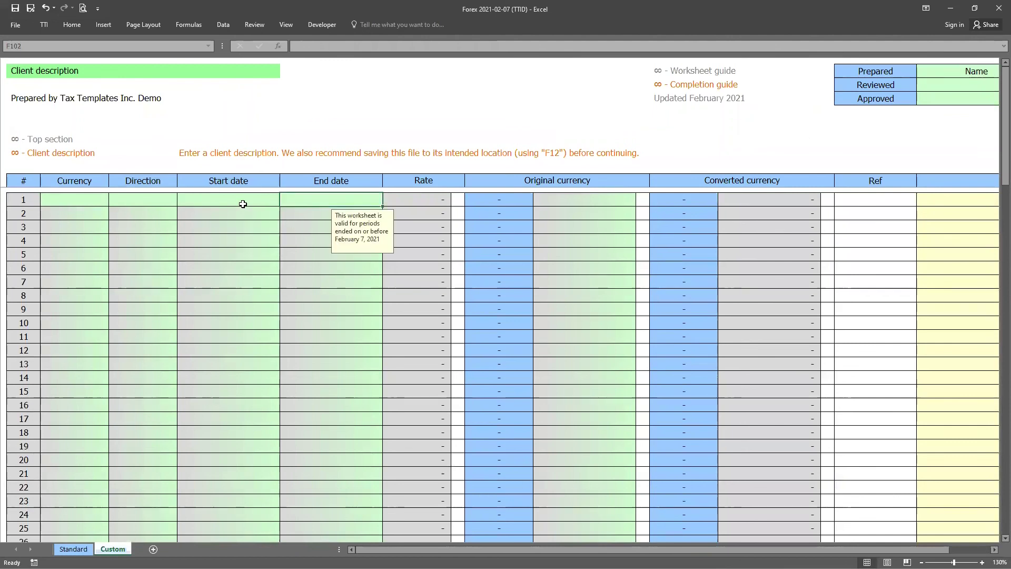
{"action": "left_click_drag", "start_coordinate": [242, 203], "coordinate": [318, 201]}
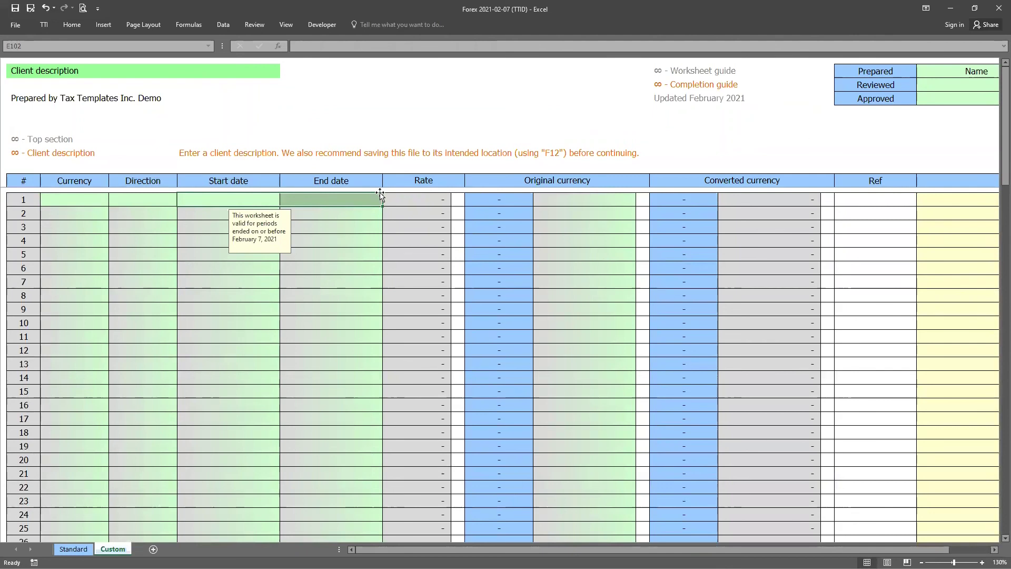
{"action": "left_click_drag", "start_coordinate": [234, 200], "coordinate": [341, 205]}
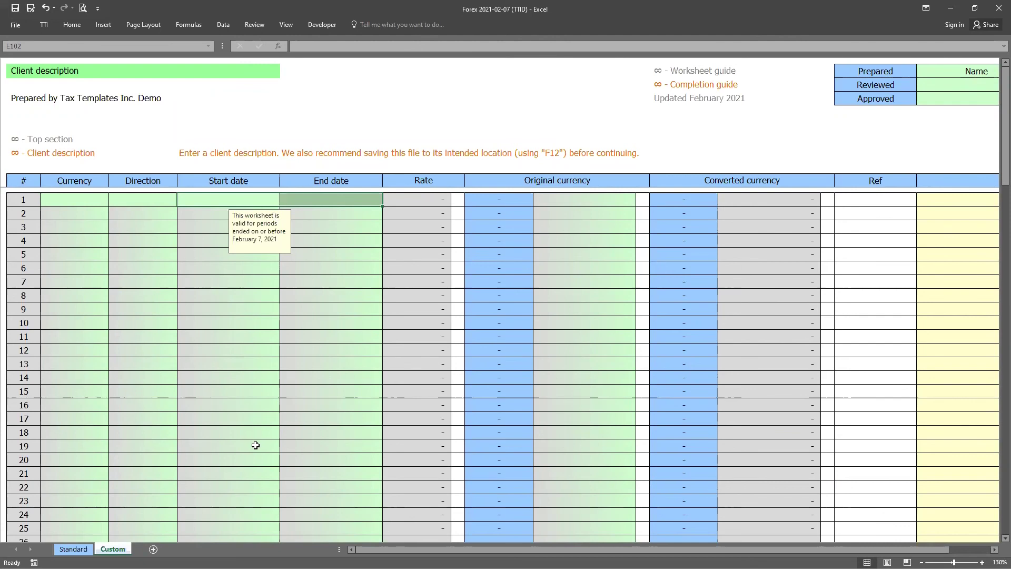
{"action": "left_click", "coordinate": [73, 549]}
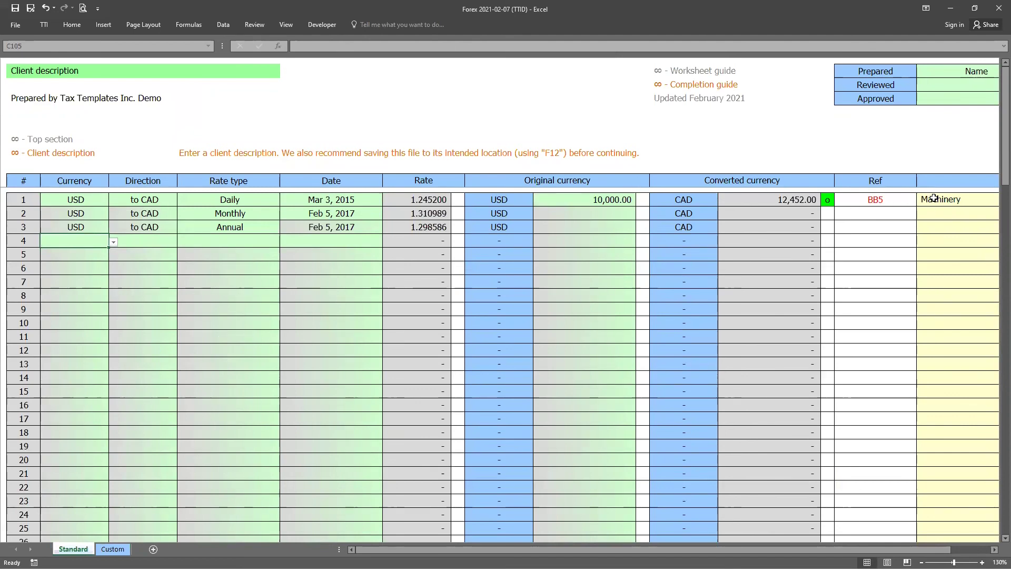
{"action": "left_click_drag", "start_coordinate": [943, 200], "coordinate": [930, 289]}
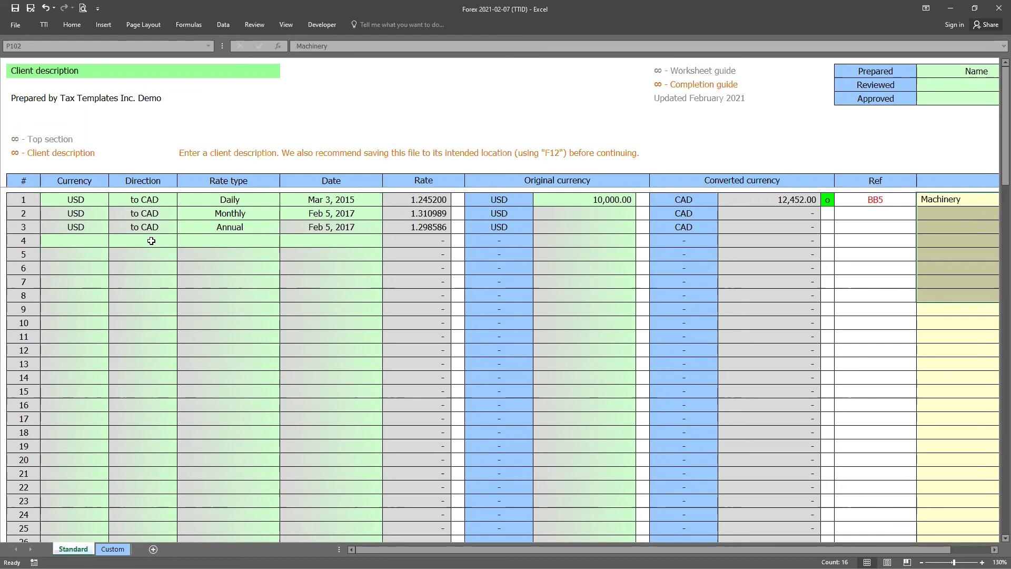
Try the Forex and Financial Statements Forex worksheet types, reviewing the filled references and notes
{"action": "left_click", "coordinate": [38, 85]}
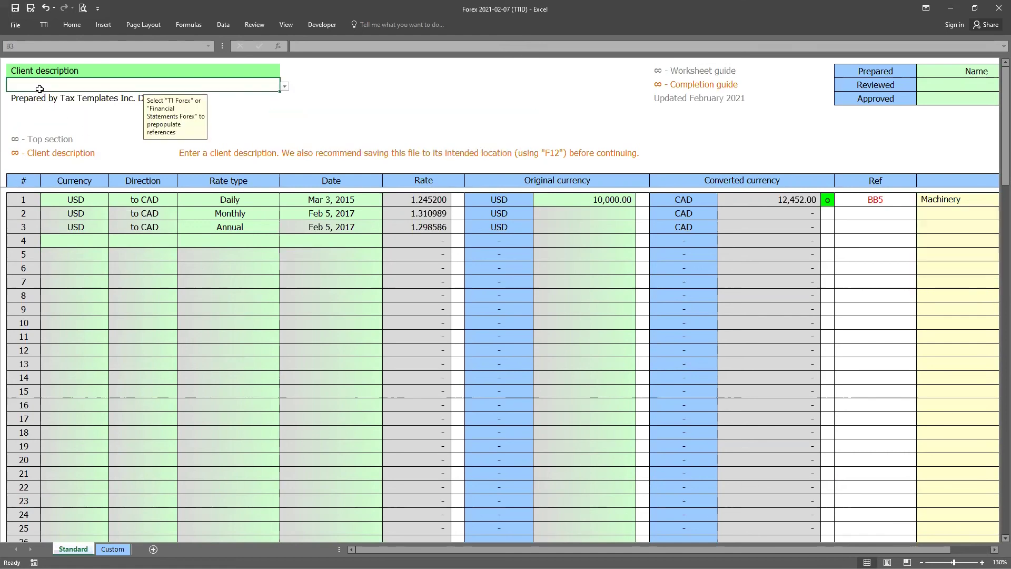
{"action": "left_click", "coordinate": [285, 86]}
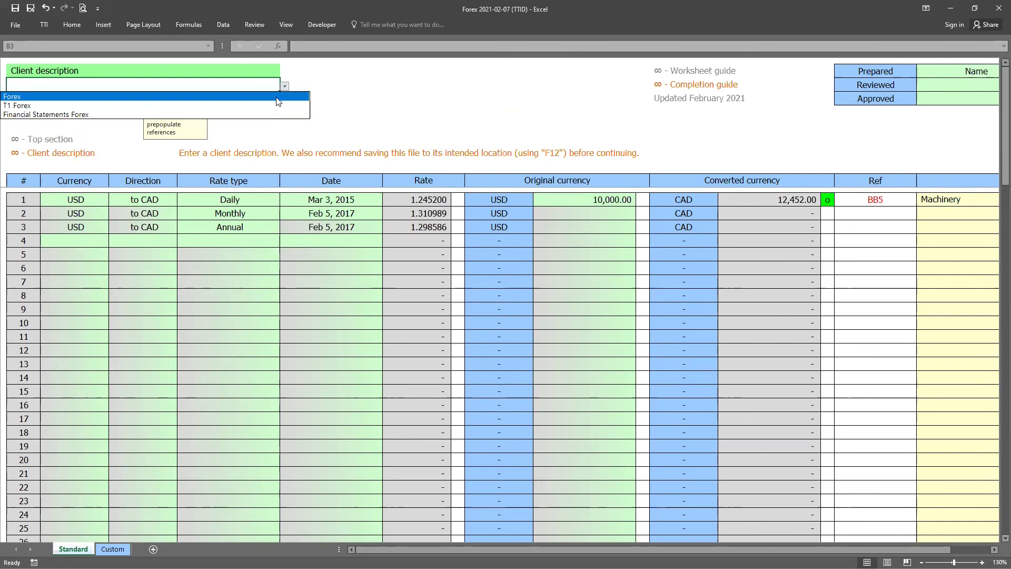
{"action": "left_click", "coordinate": [278, 97]}
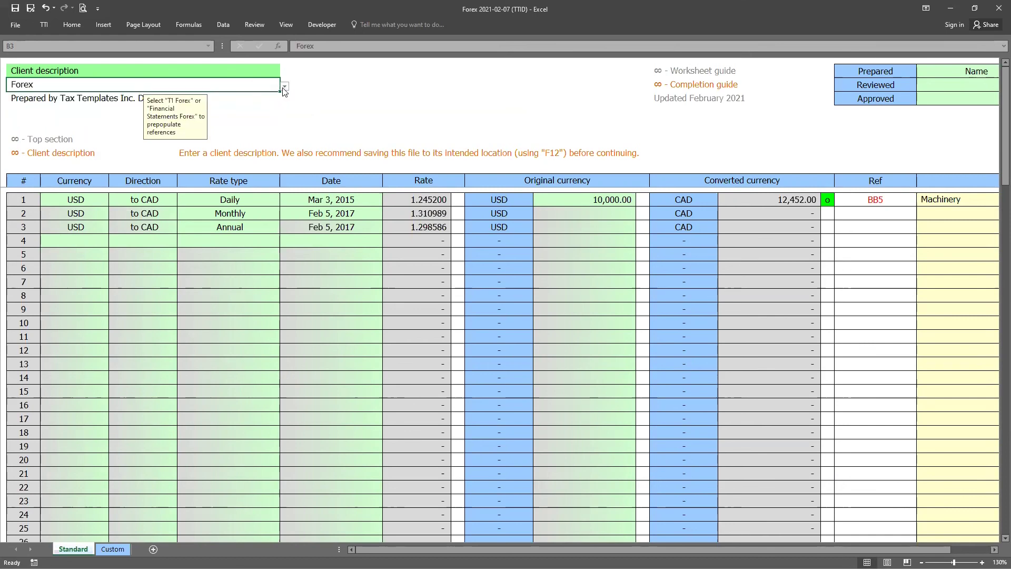
{"action": "left_click", "coordinate": [284, 86]}
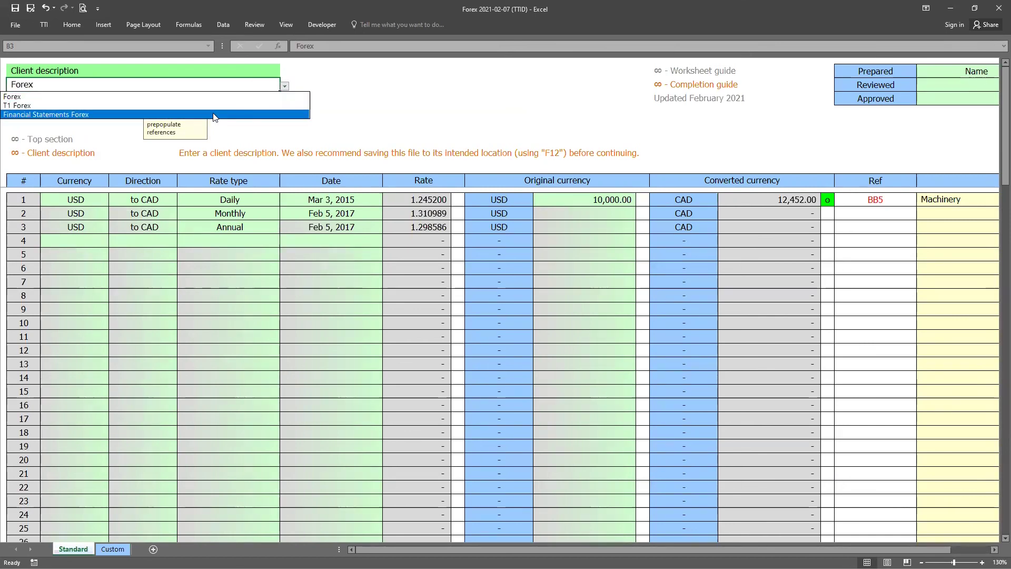
{"action": "left_click", "coordinate": [214, 115]}
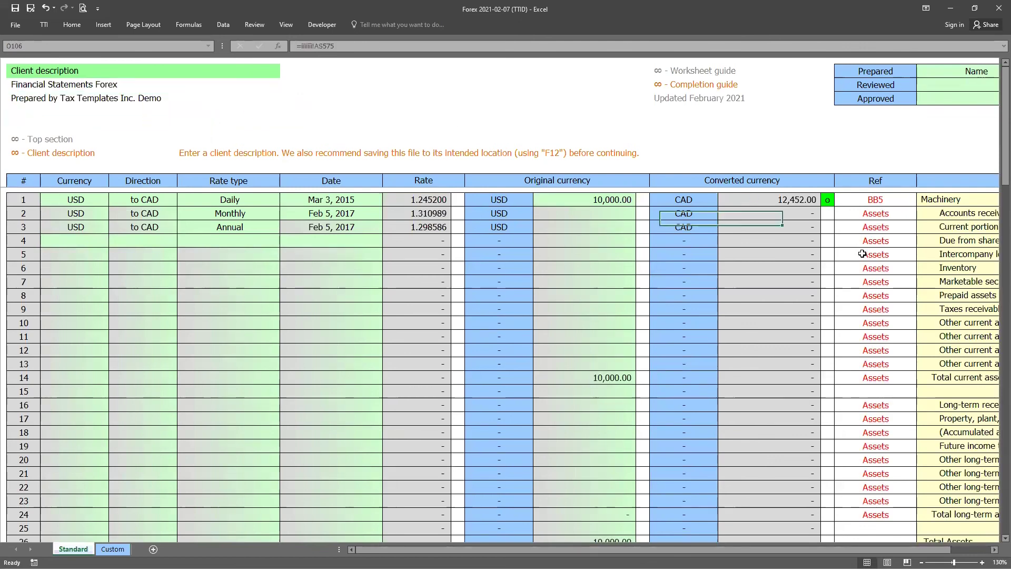
{"action": "left_click", "coordinate": [862, 254]}
{"action": "scroll", "coordinate": [861, 254], "scroll_direction": "down", "scroll_amount": 1}
{"action": "left_click_drag", "start_coordinate": [878, 188], "coordinate": [873, 508]}
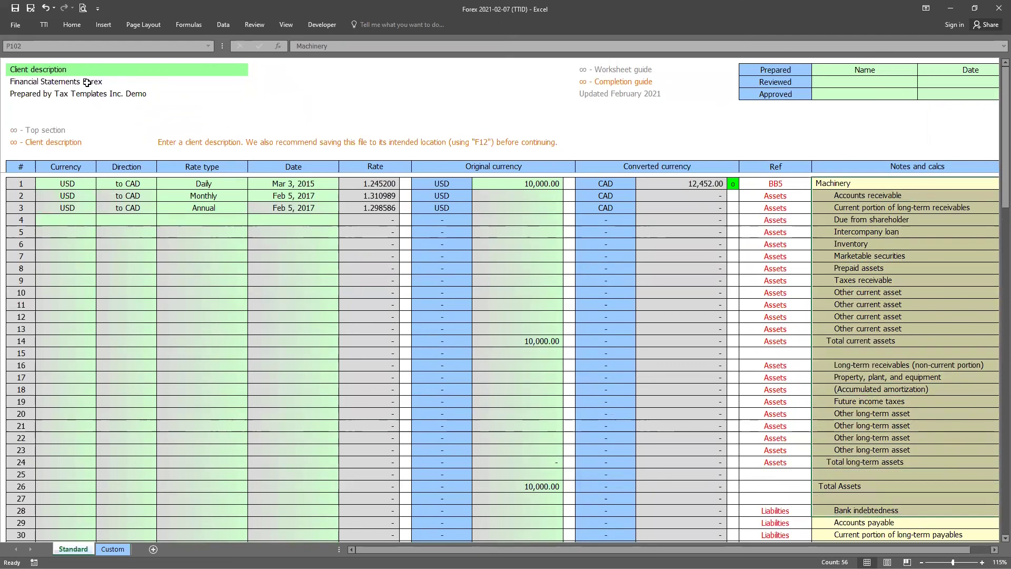
Switch the worksheet type to T1 Forex and review the T1 line descriptions in rows 3–14
{"action": "left_click", "coordinate": [142, 87]}
{"action": "left_click", "coordinate": [253, 83]}
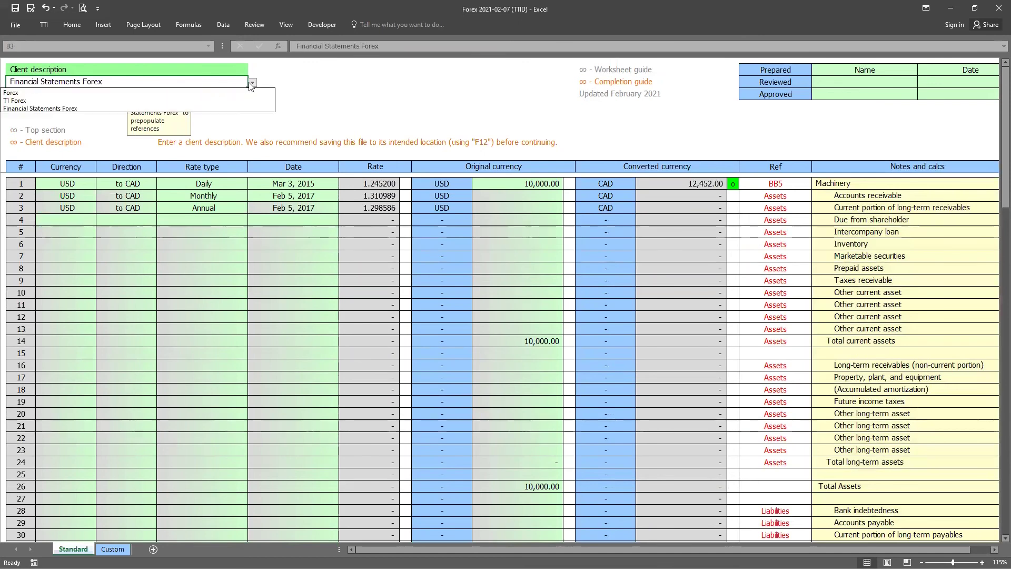
{"action": "left_click", "coordinate": [196, 100]}
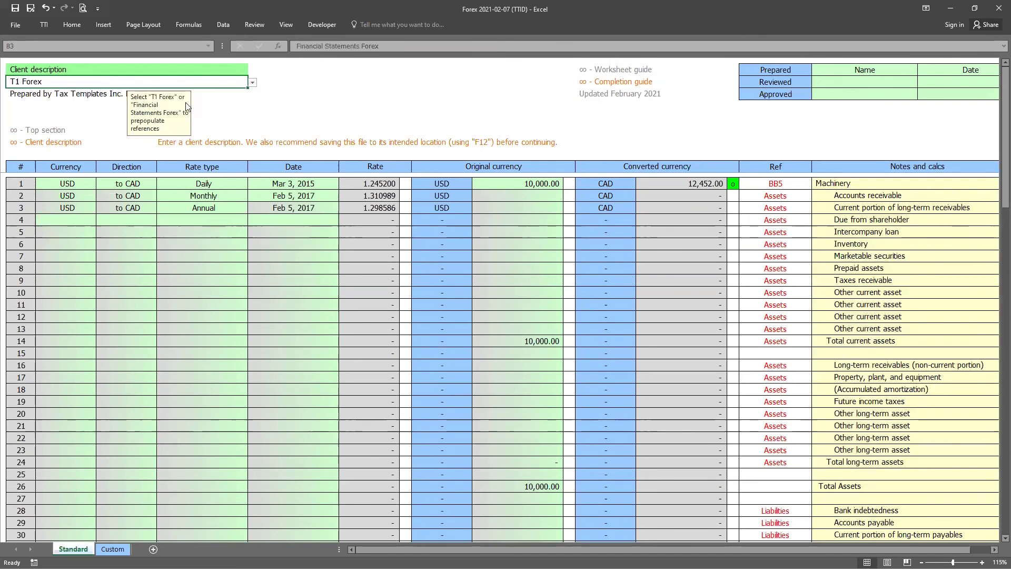
{"action": "left_click_drag", "start_coordinate": [900, 207], "coordinate": [910, 403]}
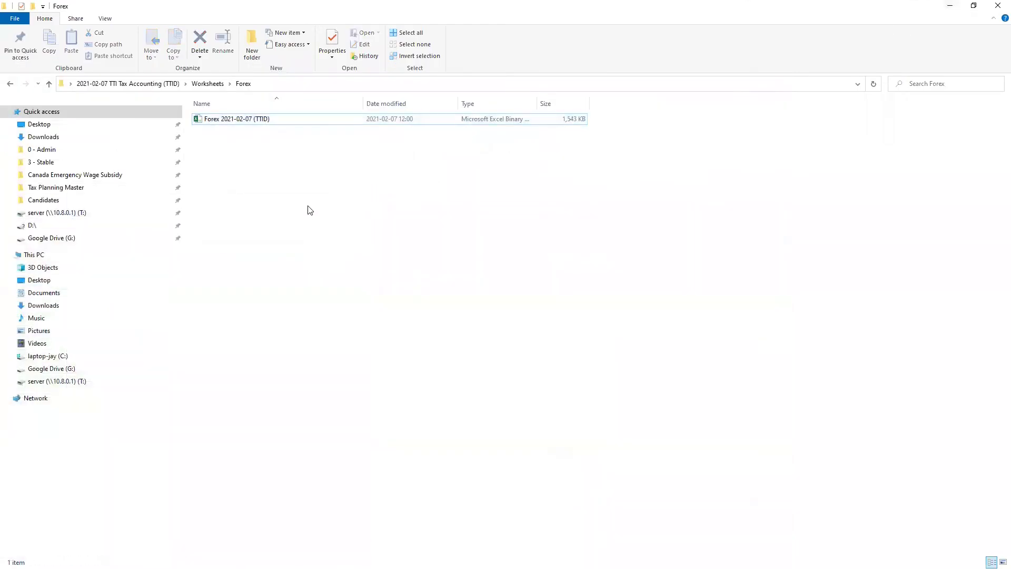
Use Alt+Left to return to the Worksheets folder listing the eight worksheet folders
{"action": "key", "text": "alt+Left"}
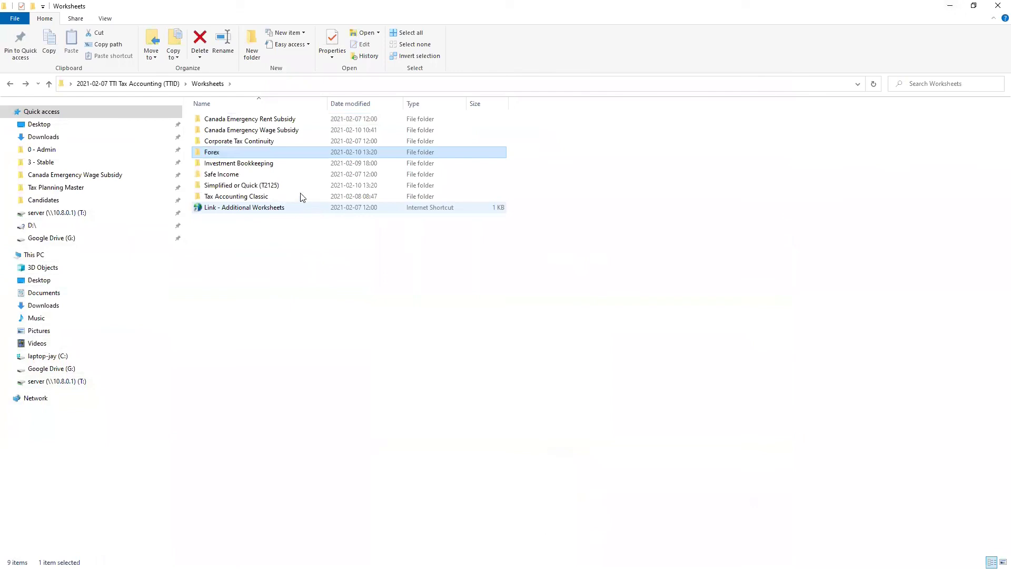